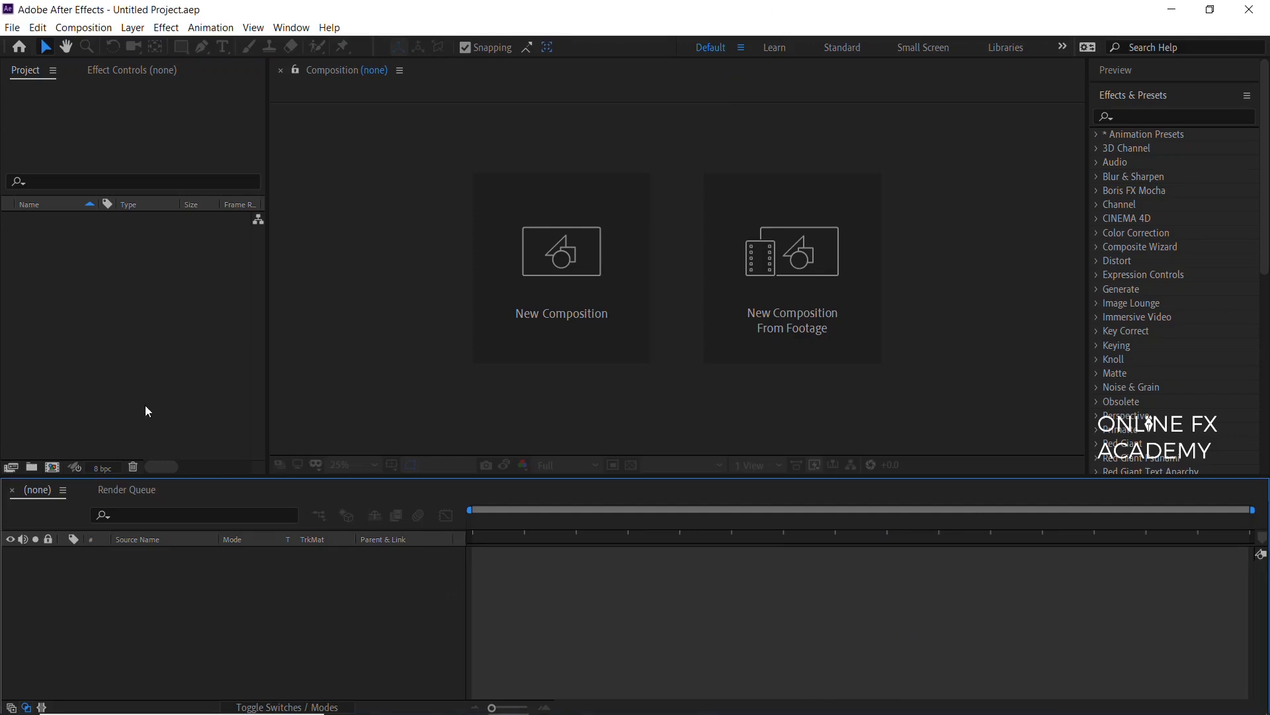
- Create a new 1920 x 1080 composition with a frame rate of 15 frames per second and a five-second duration
left_click(53, 467)
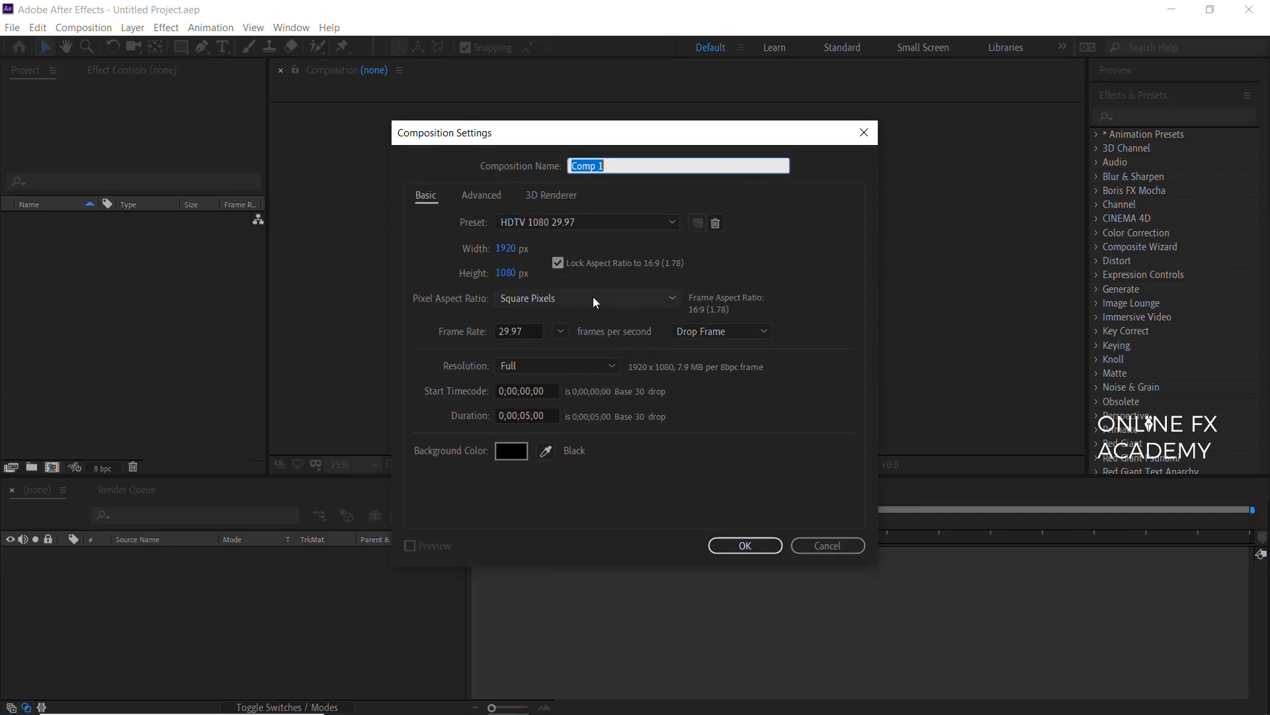
left_click(562, 332)
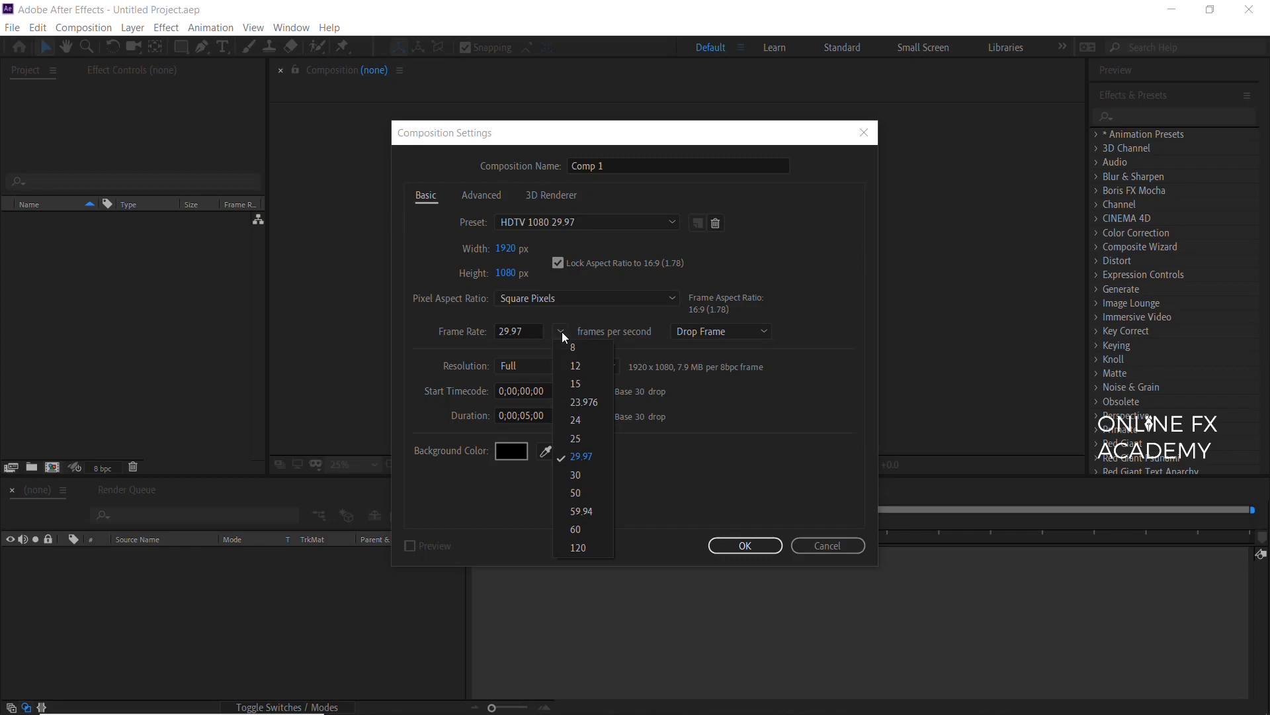
left_click(602, 384)
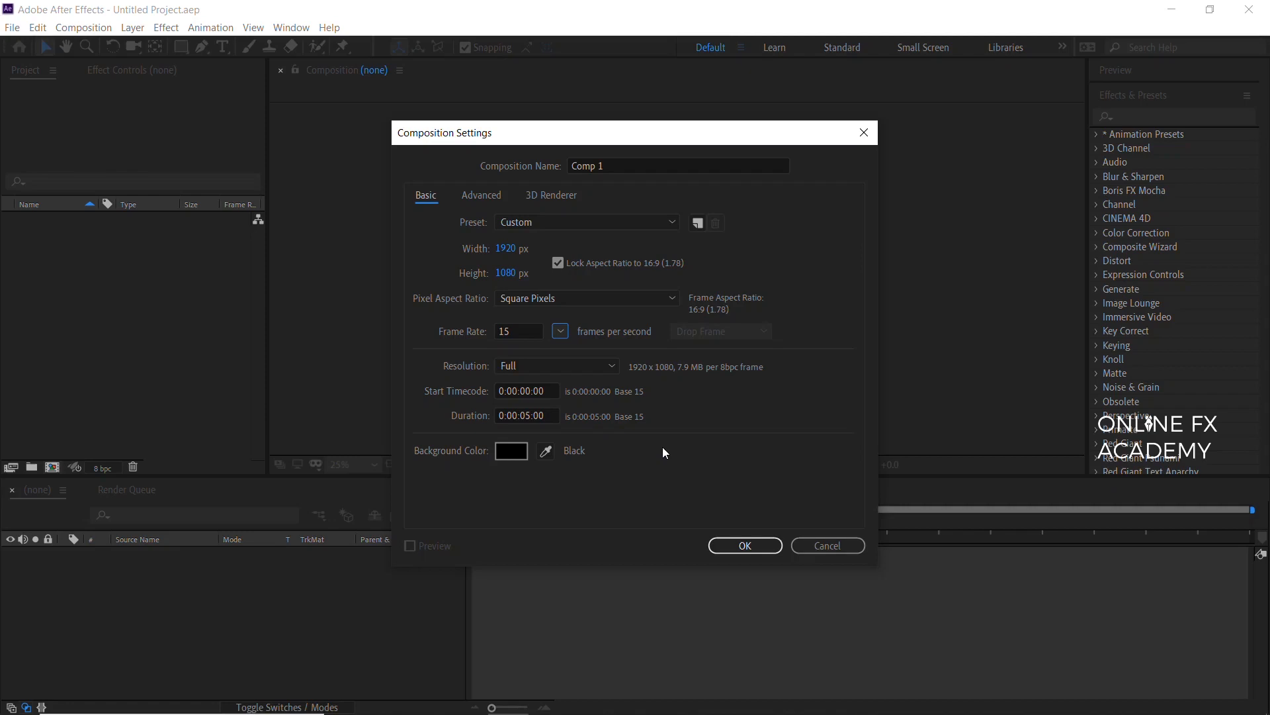
left_click(745, 547)
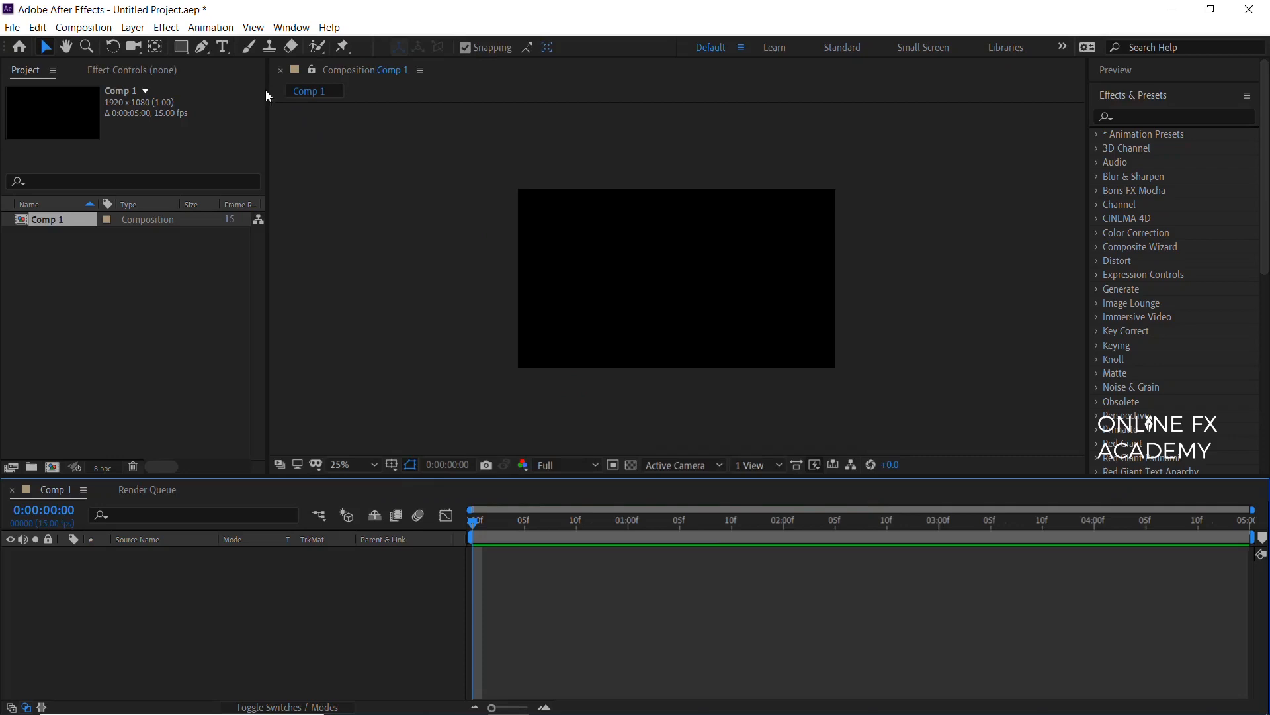
- Add a text layer reading "Online" and centre its anchor point on the text and the layer in the composition
left_click(225, 48)
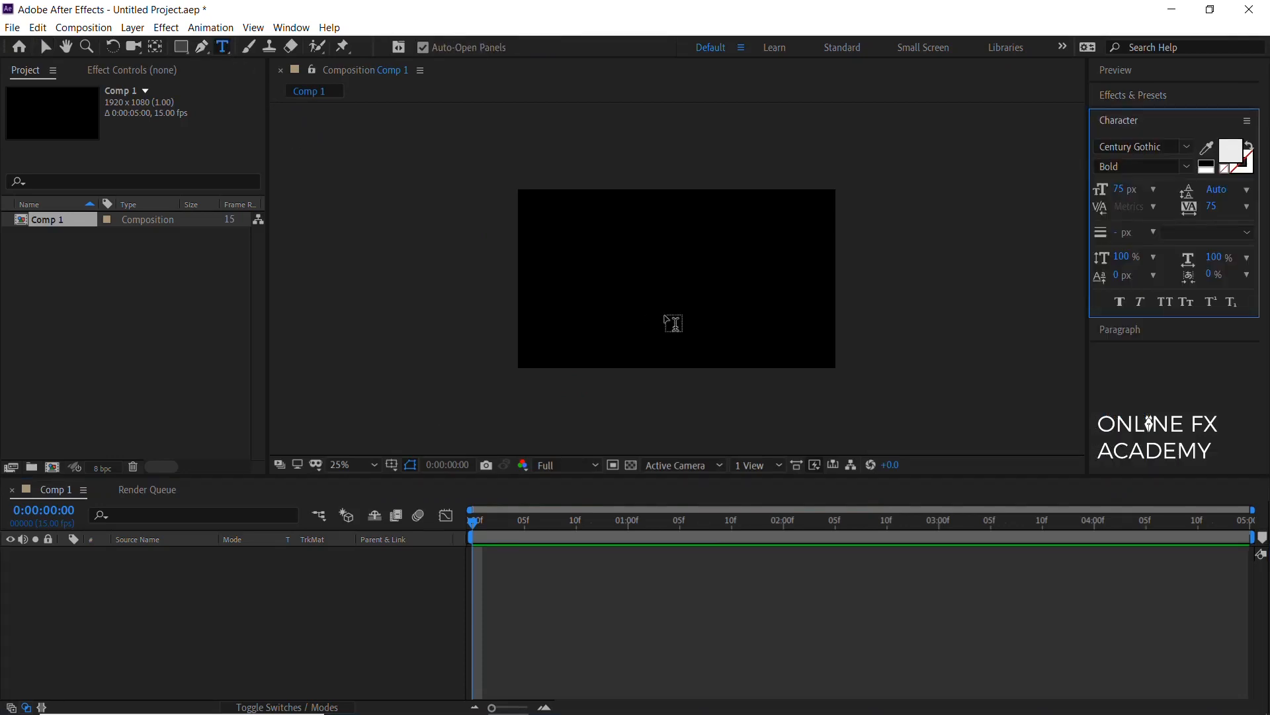
left_click(620, 290)
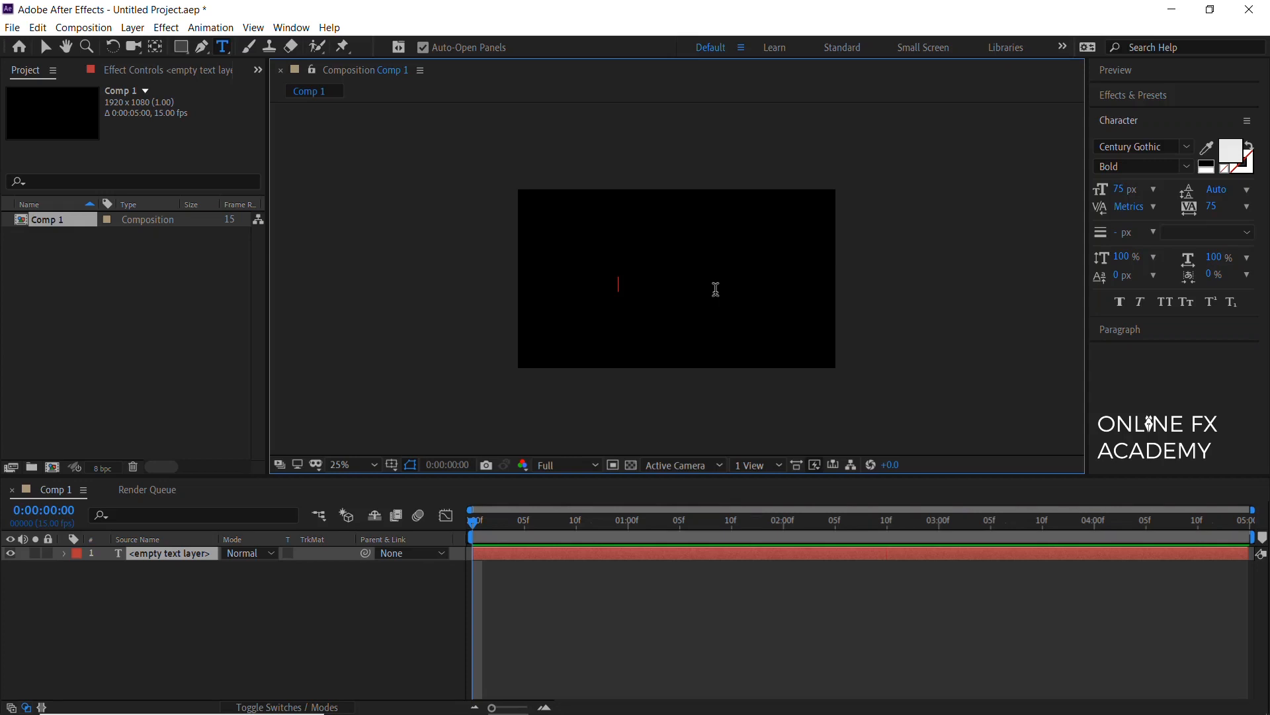
type("Online")
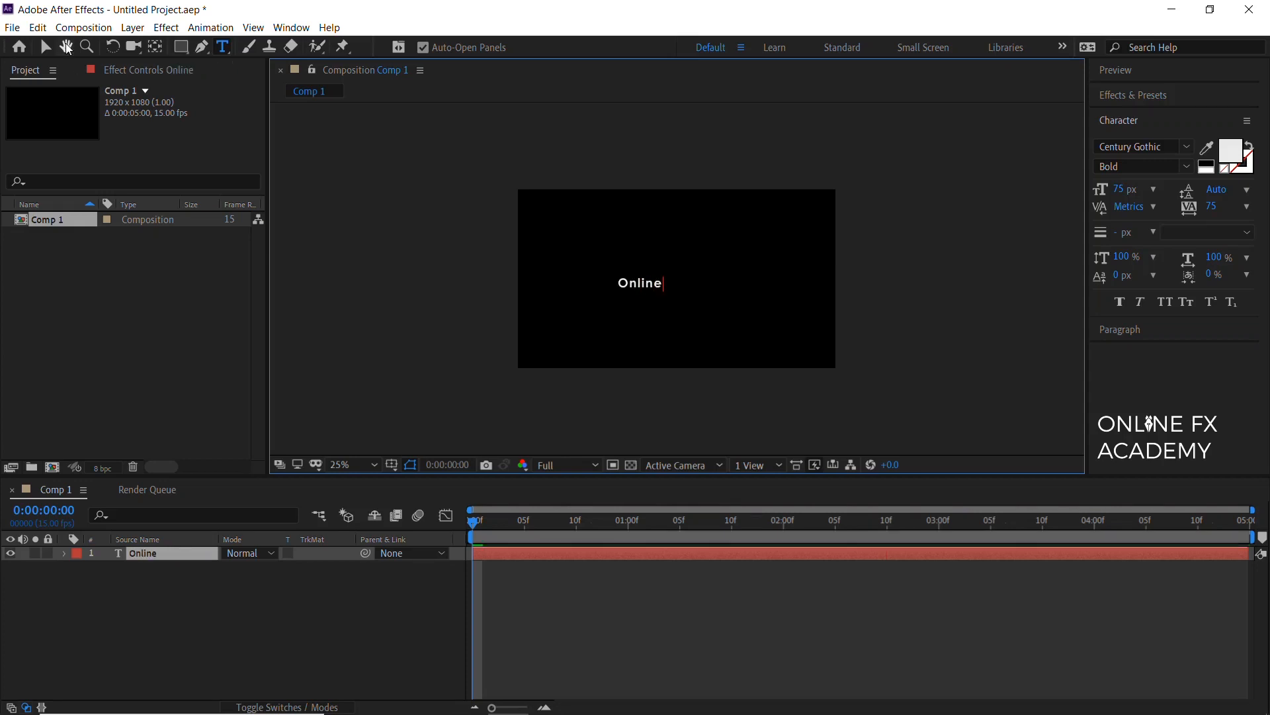
left_click(45, 44)
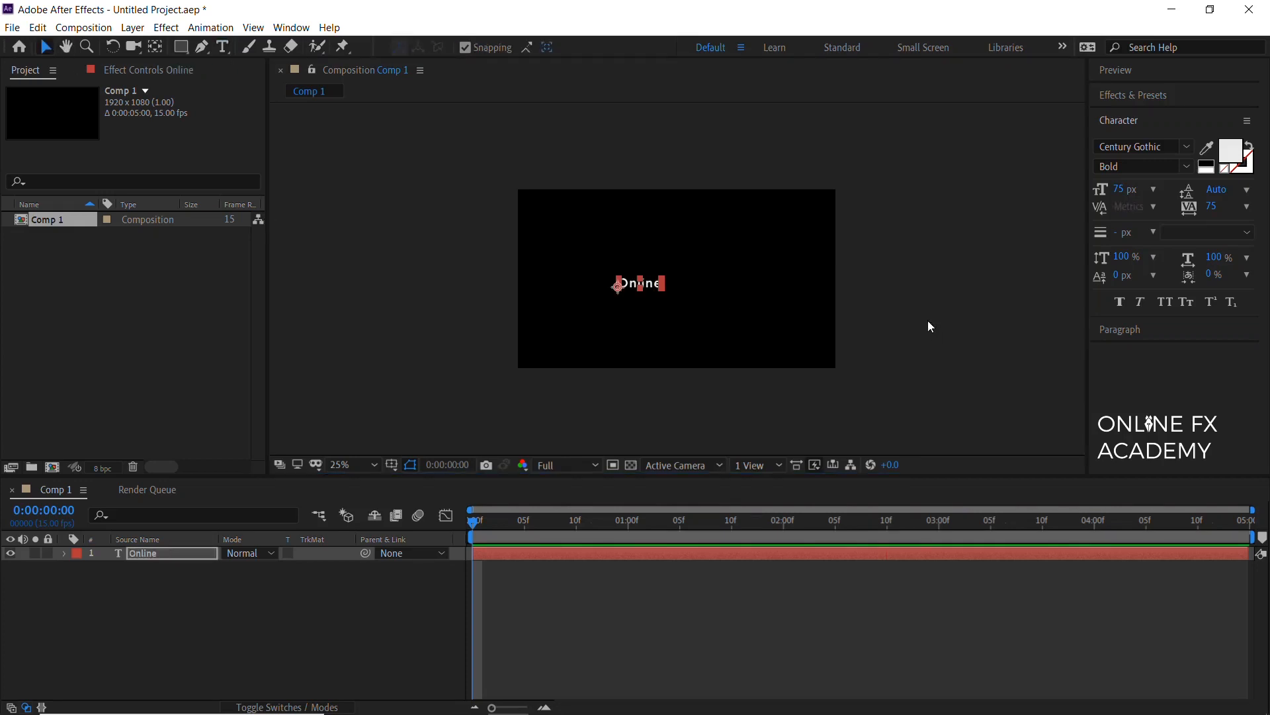
left_click(155, 47)
left_click_drag(617, 286, 639, 283)
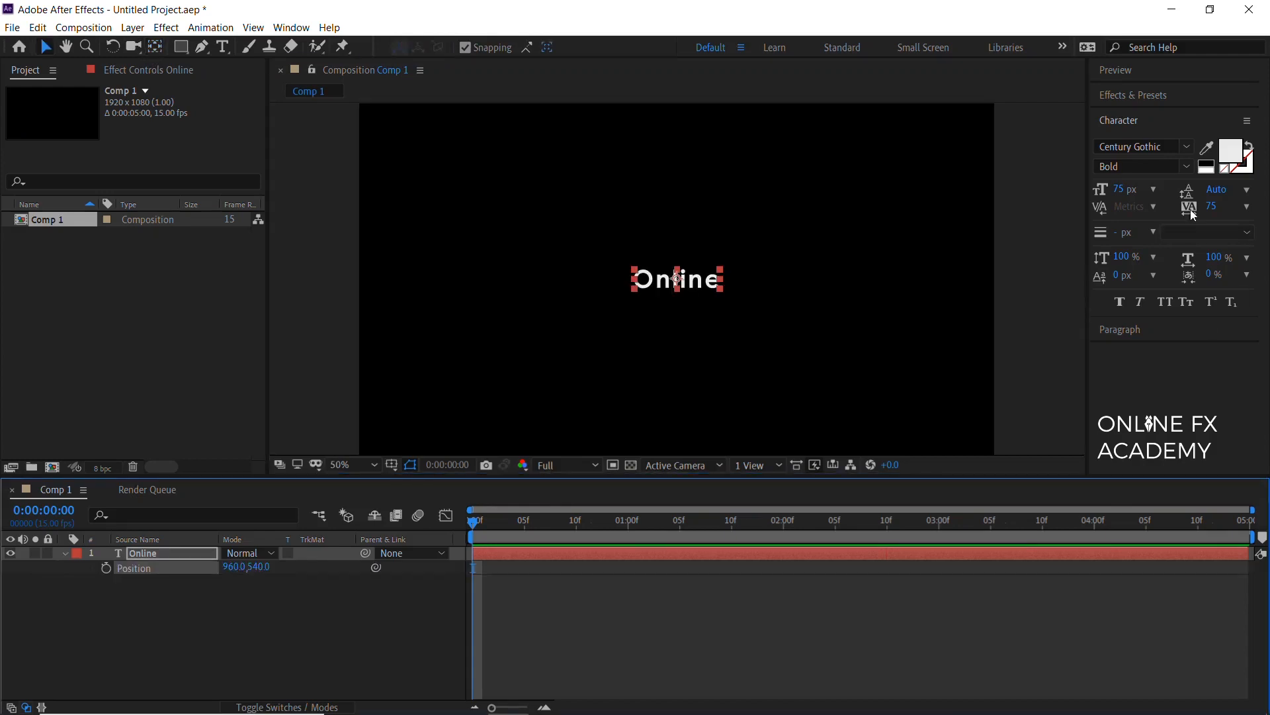
- Set the text's font to Thinking Of Betty and its size to 150 px
left_click(1135, 147)
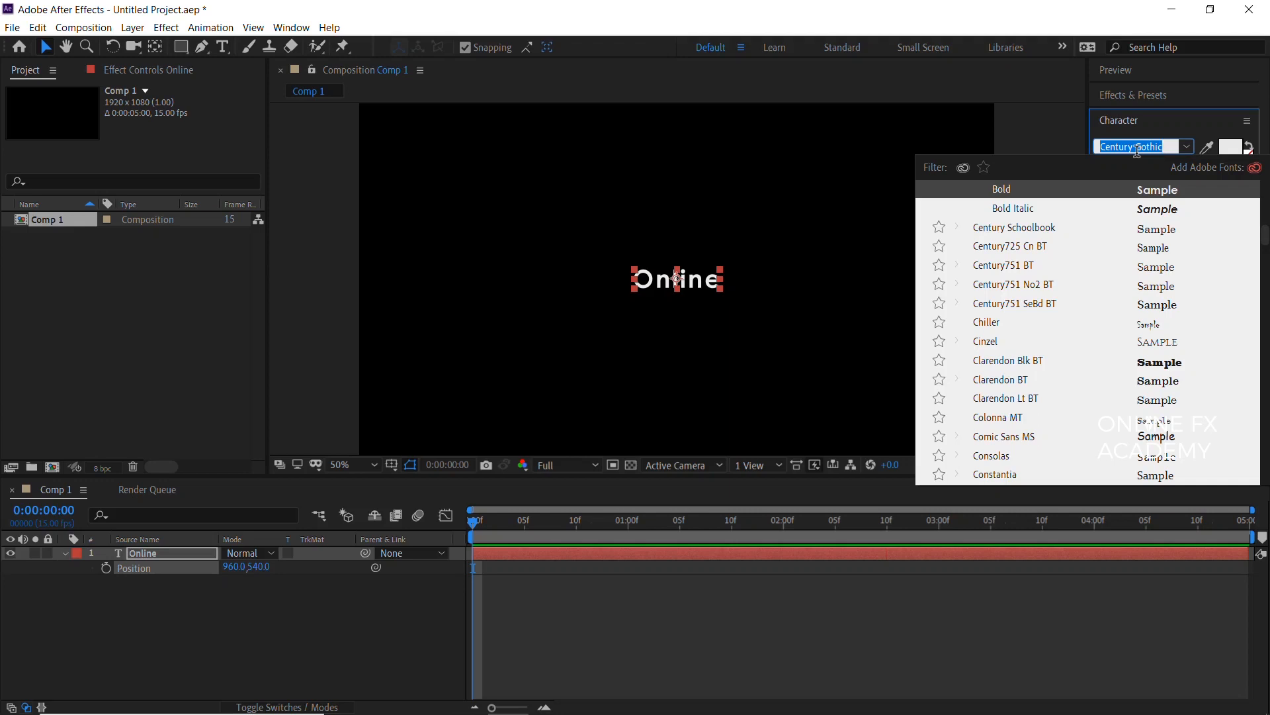
type("thinking")
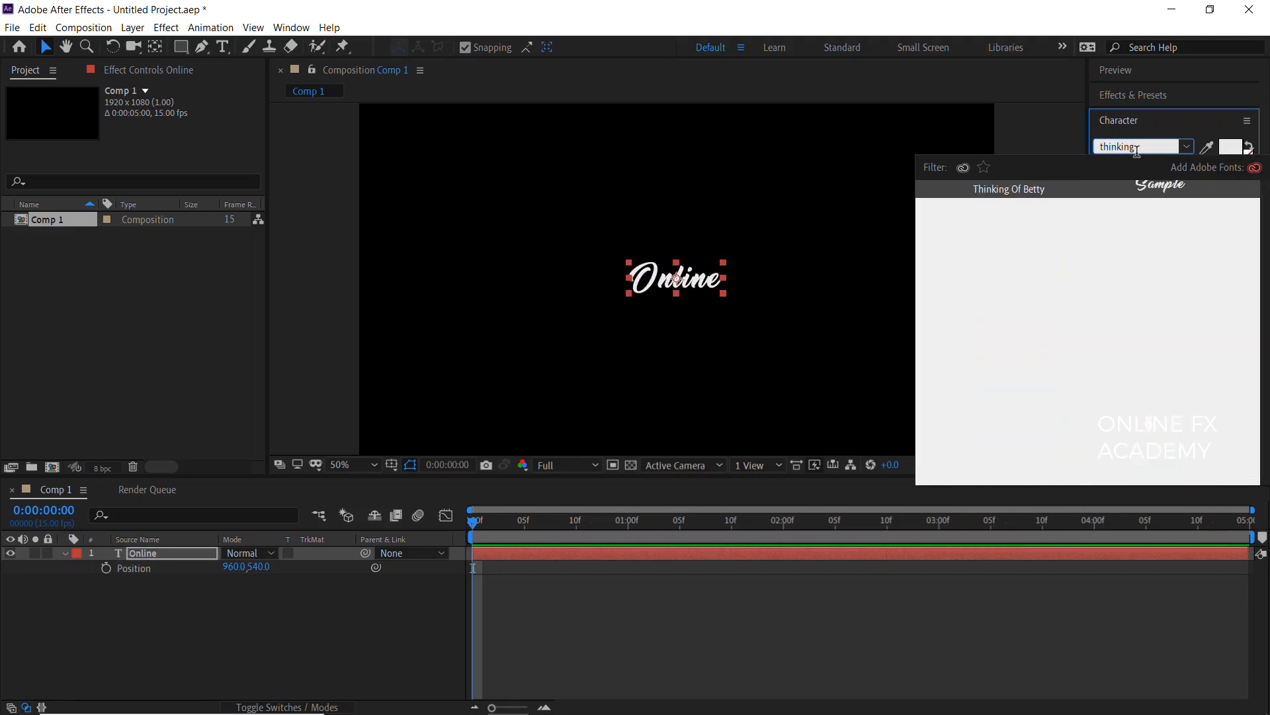
left_click(1121, 189)
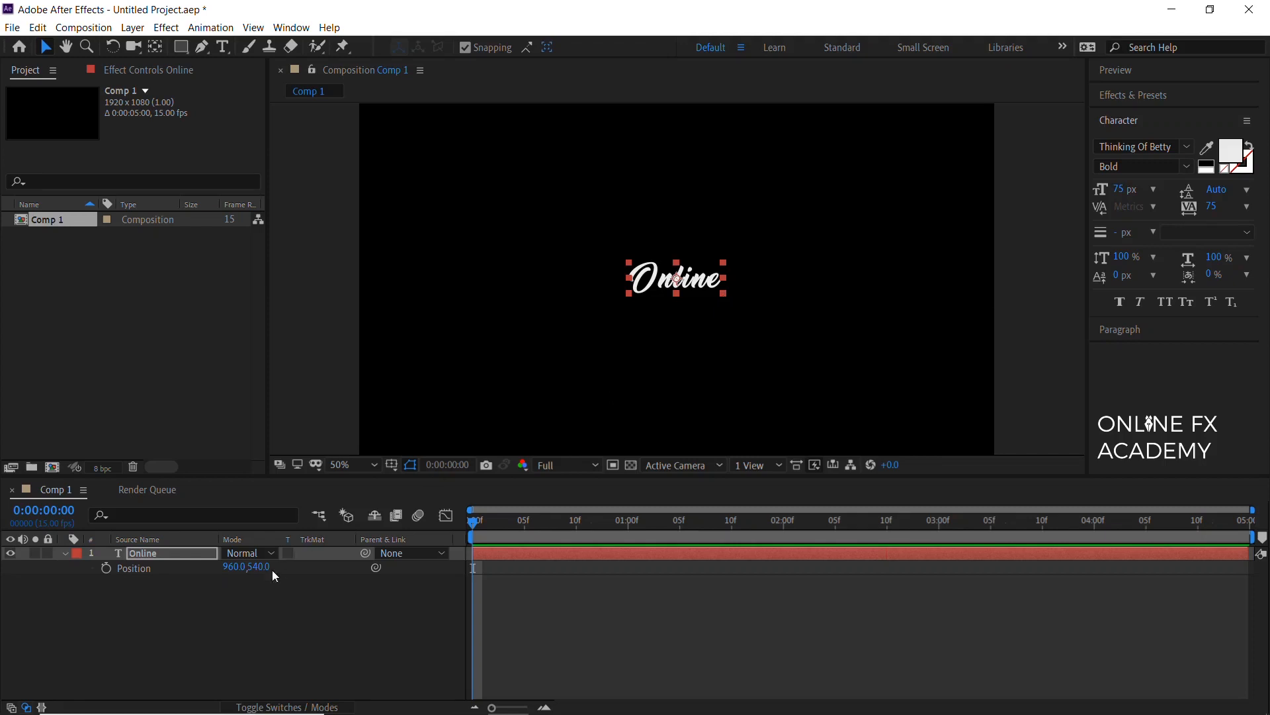
left_click(1118, 189)
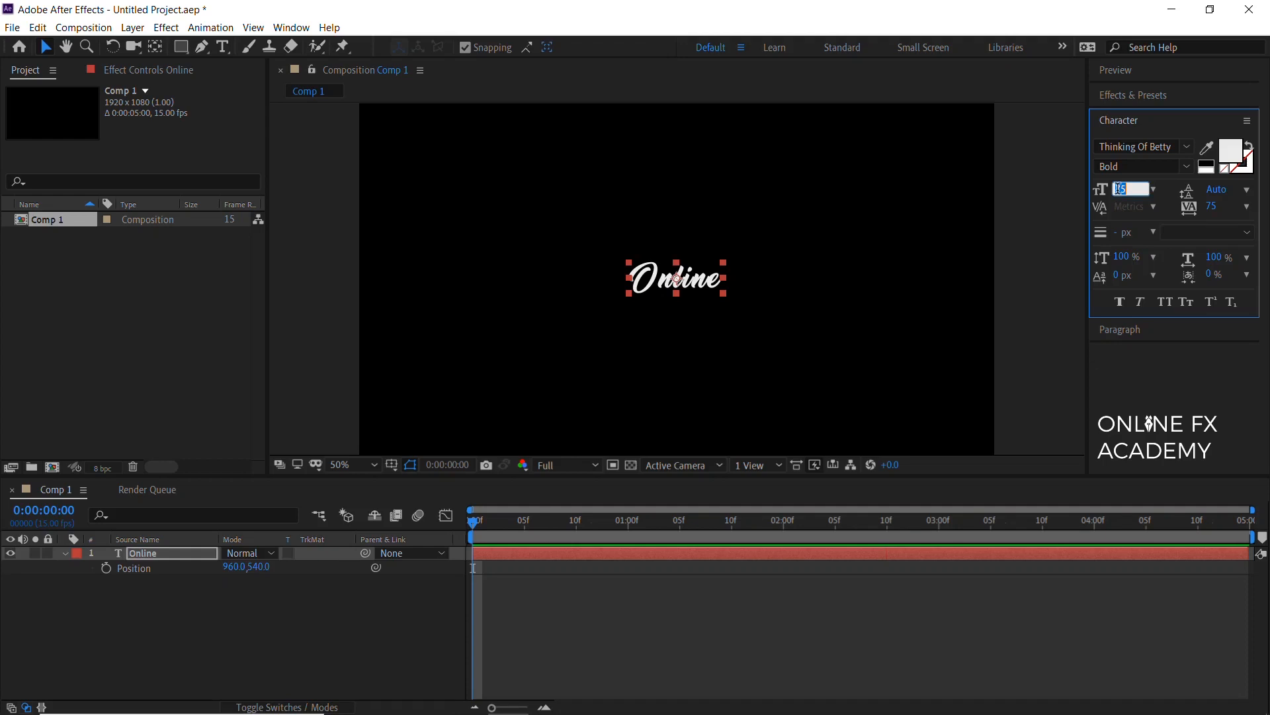
type("150")
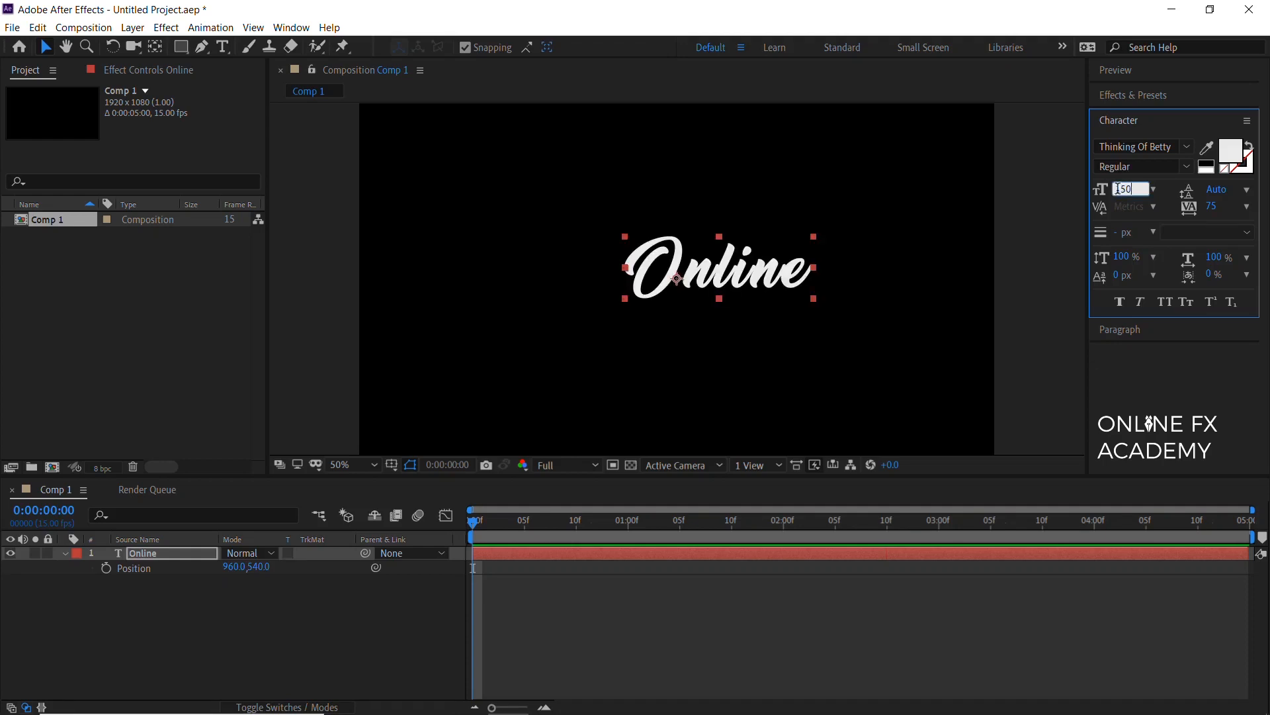
key("Return")
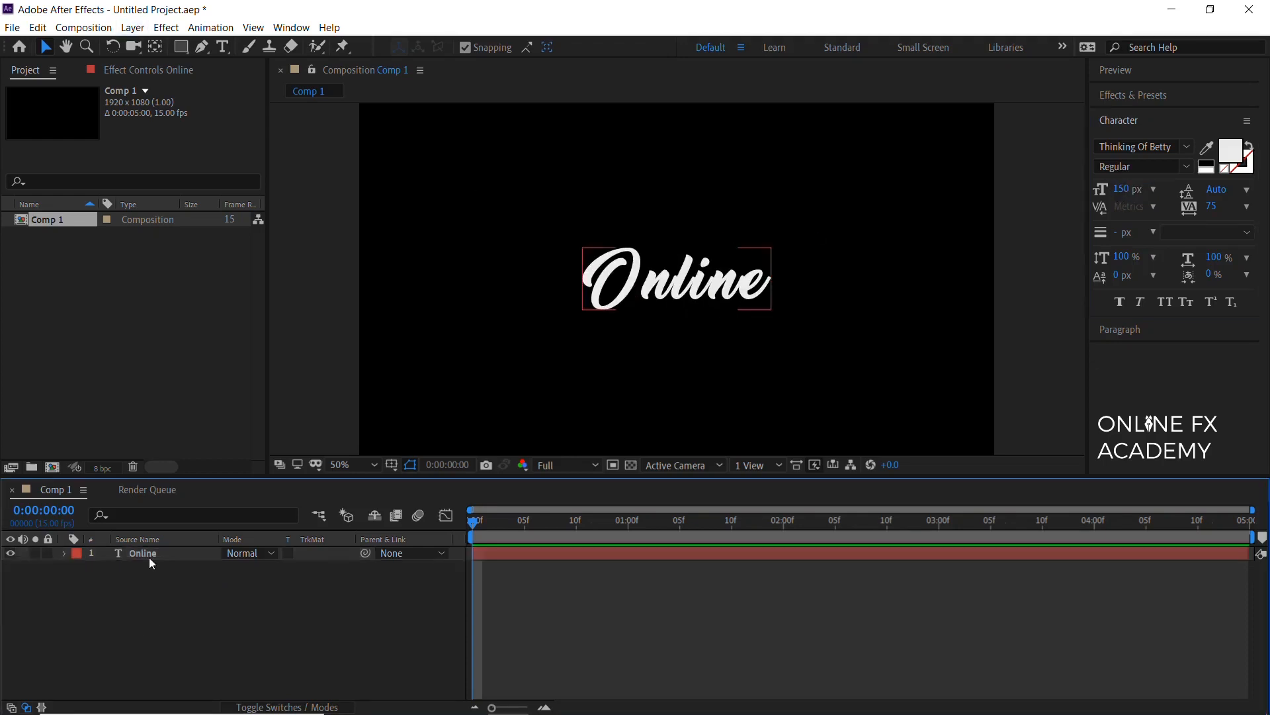
- Pre-compose the Online text layer as "Text Comp"
left_click(150, 557)
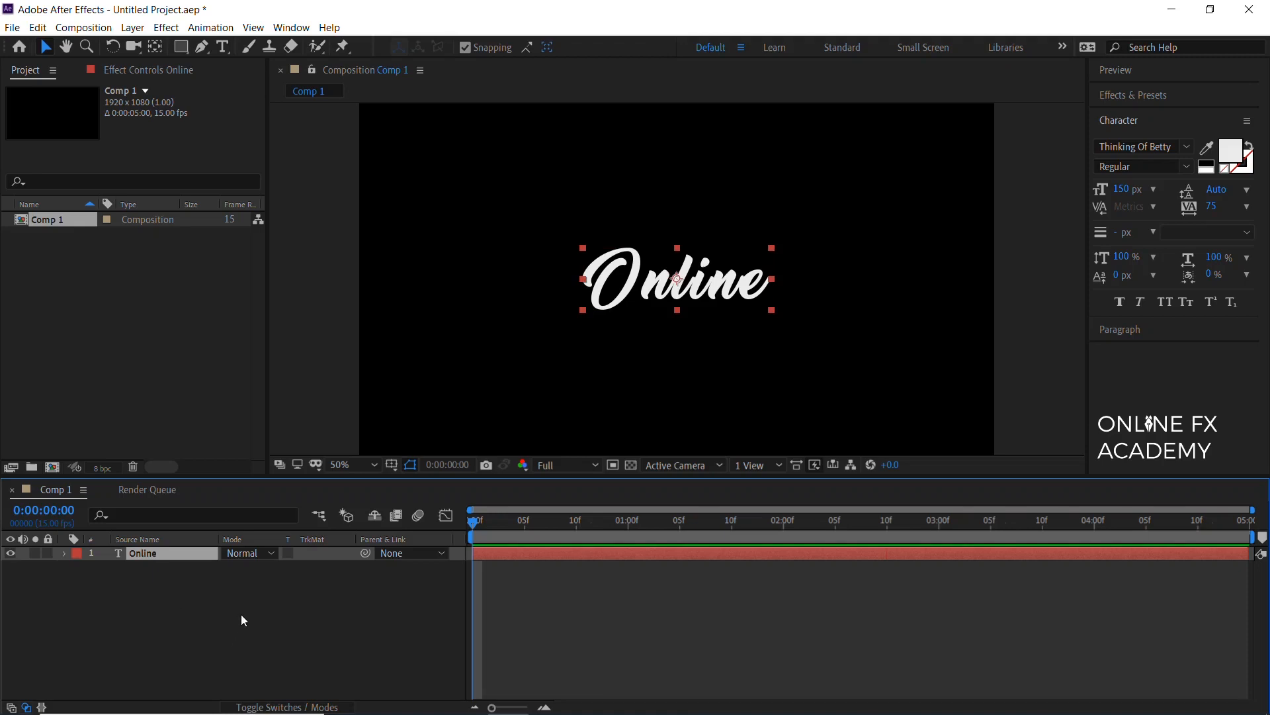
key("ctrl+shift+c")
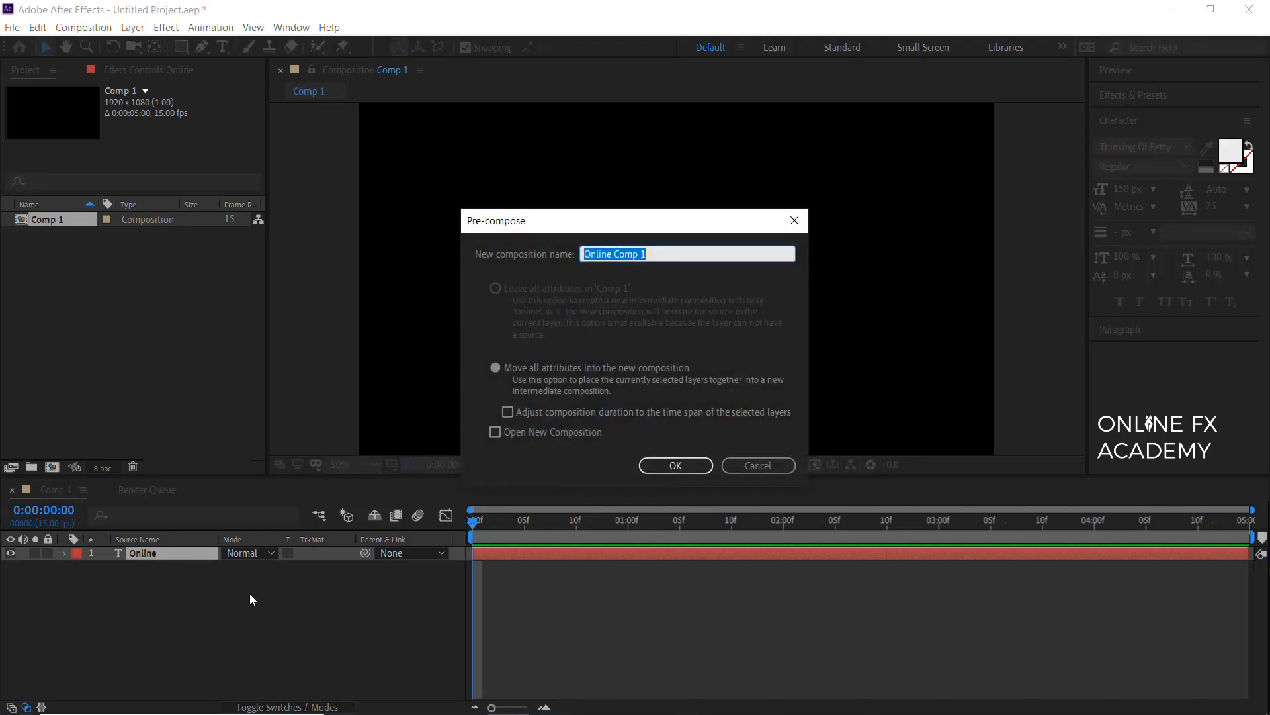
type("Text Comp")
key("Return")
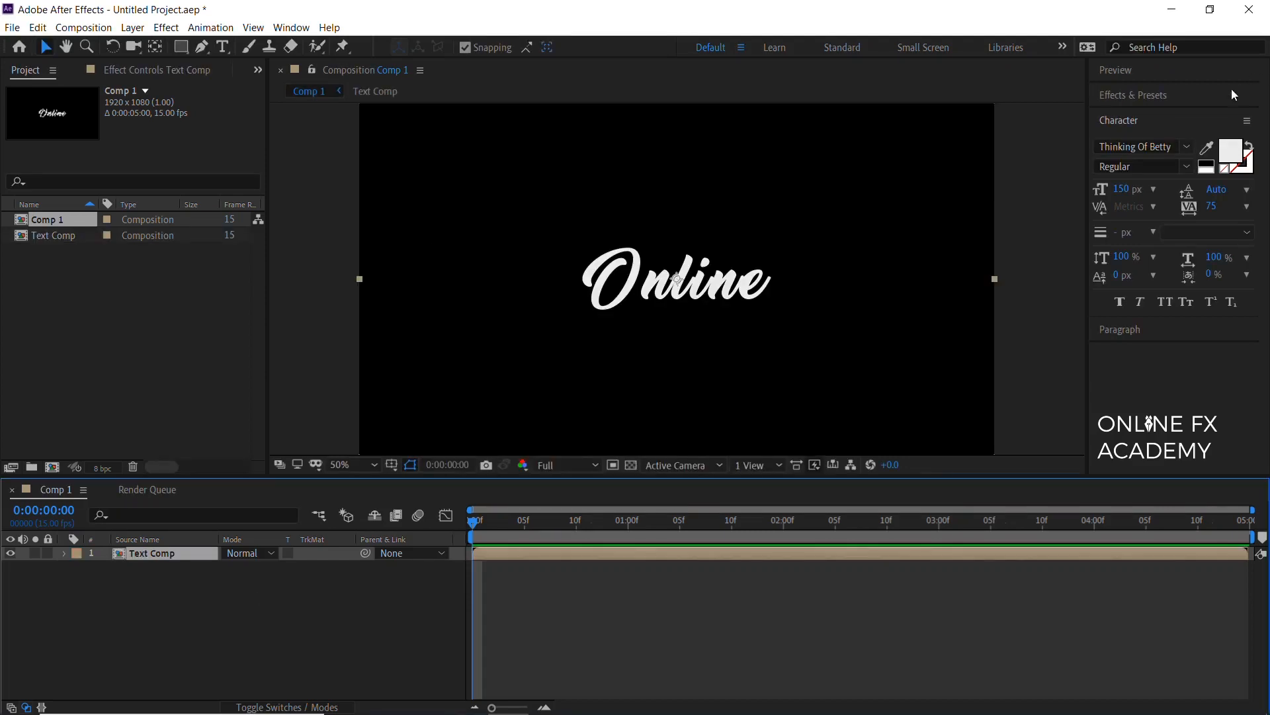
- Apply the Transform effect to the Text Comp layer and set its Skew to -10
left_click(1177, 96)
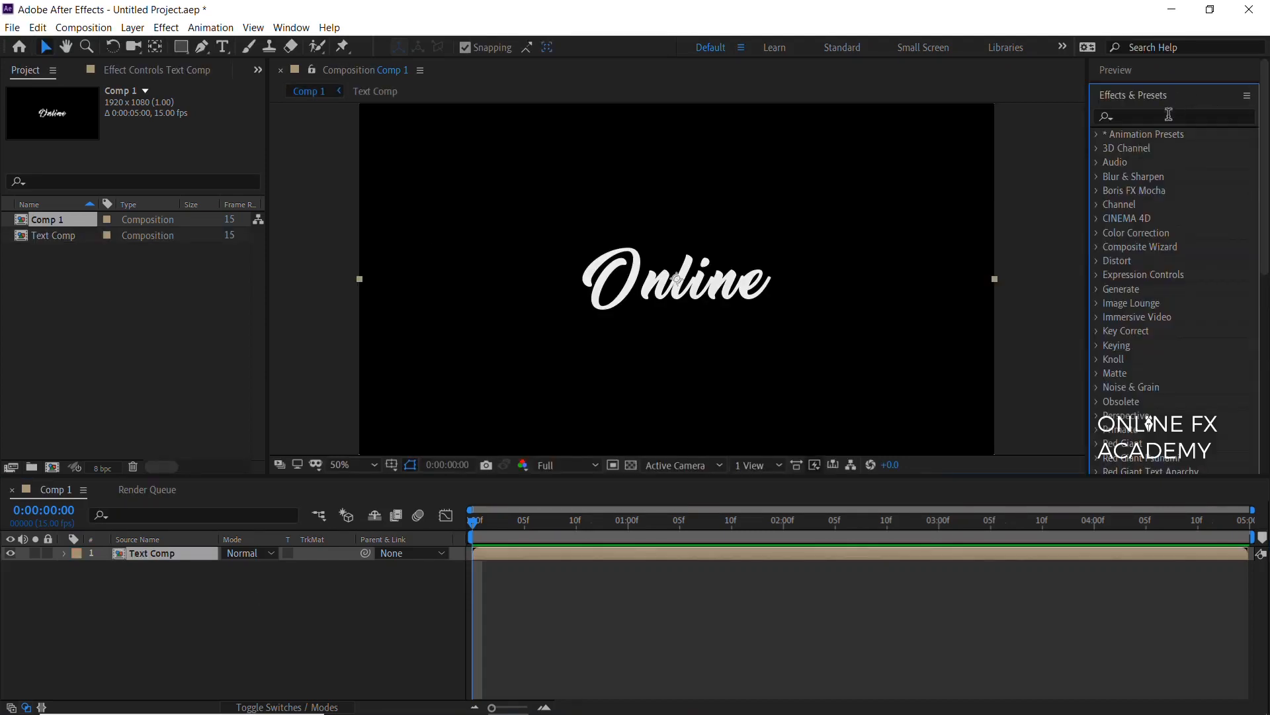
left_click(1169, 116)
type("transfo")
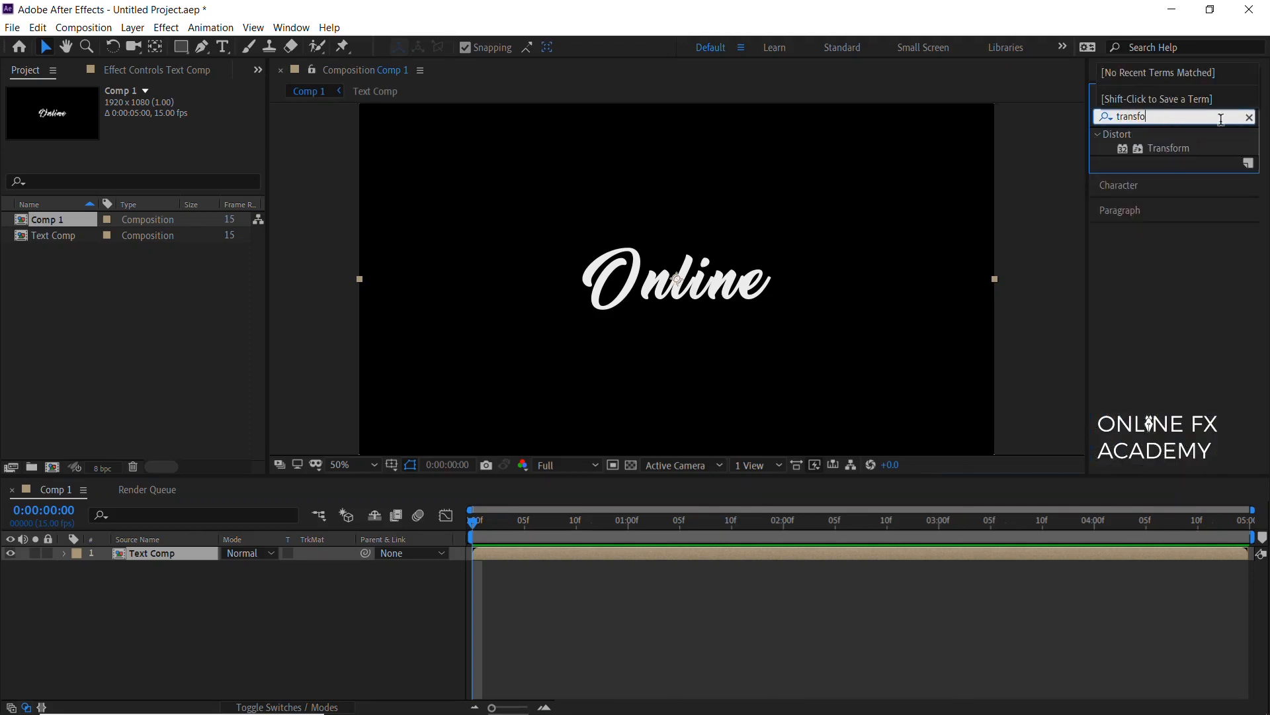
left_click_drag(1186, 147, 176, 553)
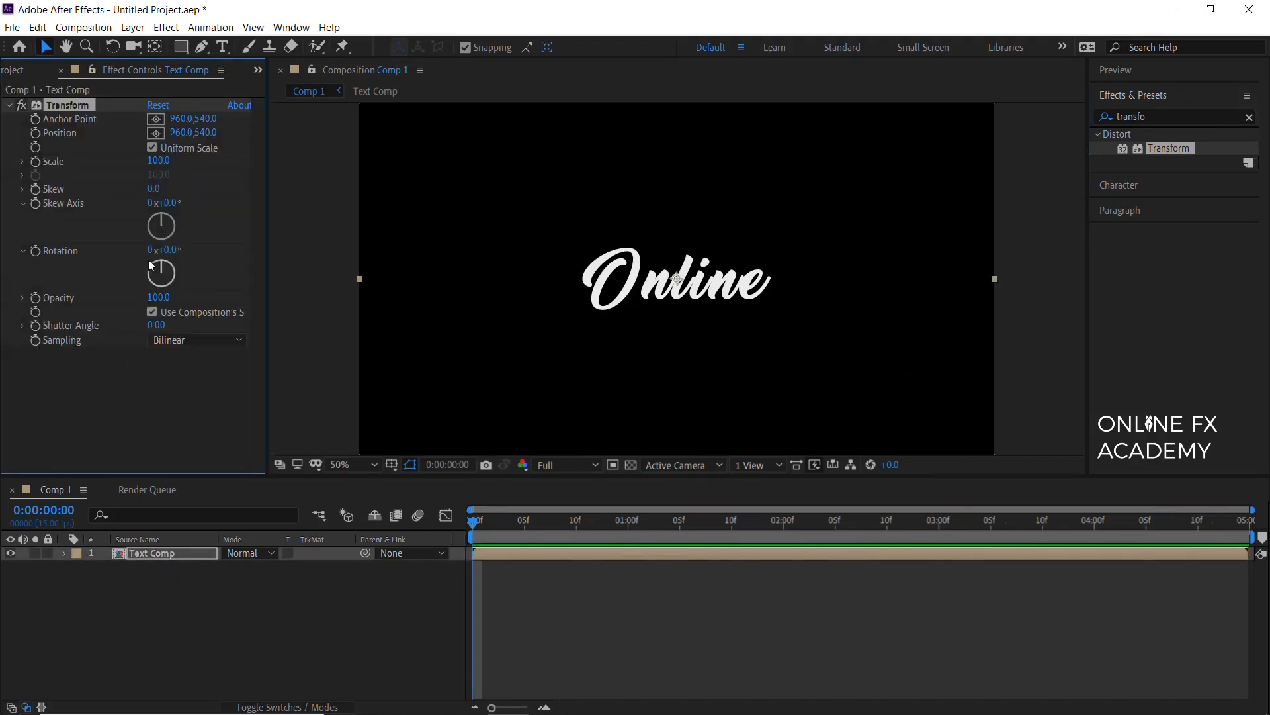
left_click(153, 189)
type("-10")
key("Return")
- Pre-compose the Text Comp layer as "Text Skew", moving all attributes into the new composition
left_click(164, 559)
key("ctrl+shift+c")
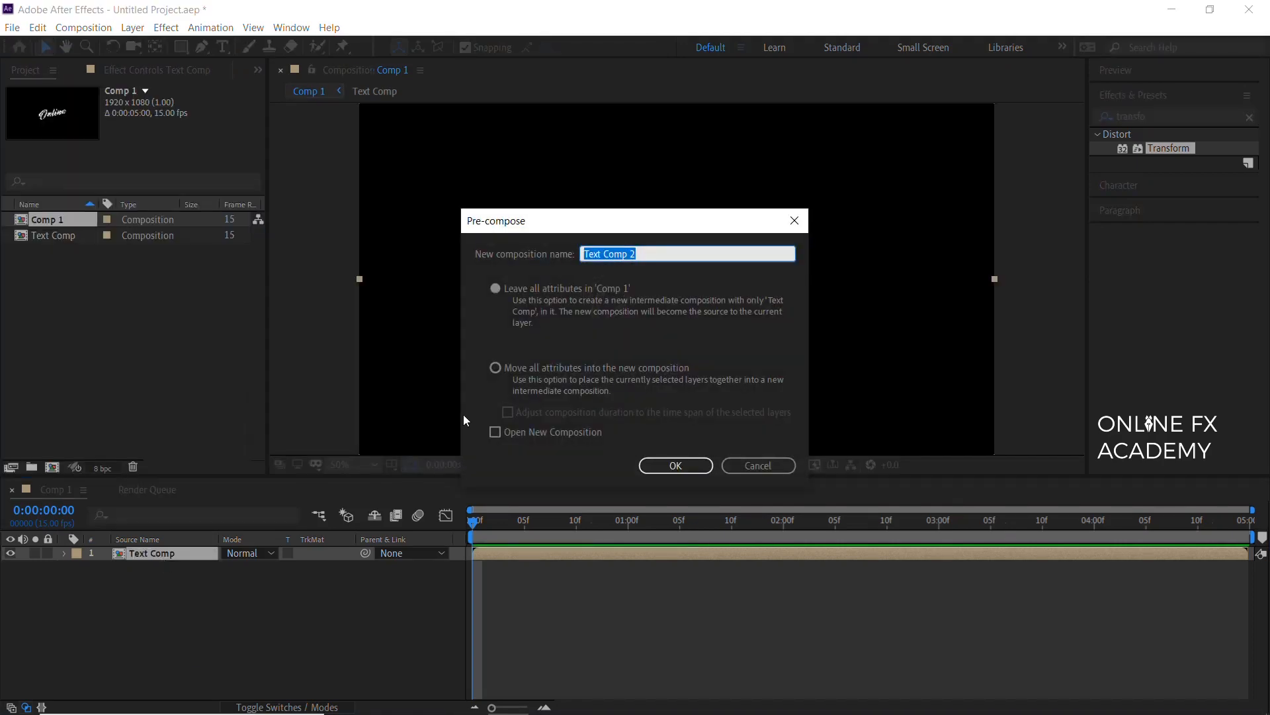
key("BackSpace")
type("Text Skew")
left_click(494, 368)
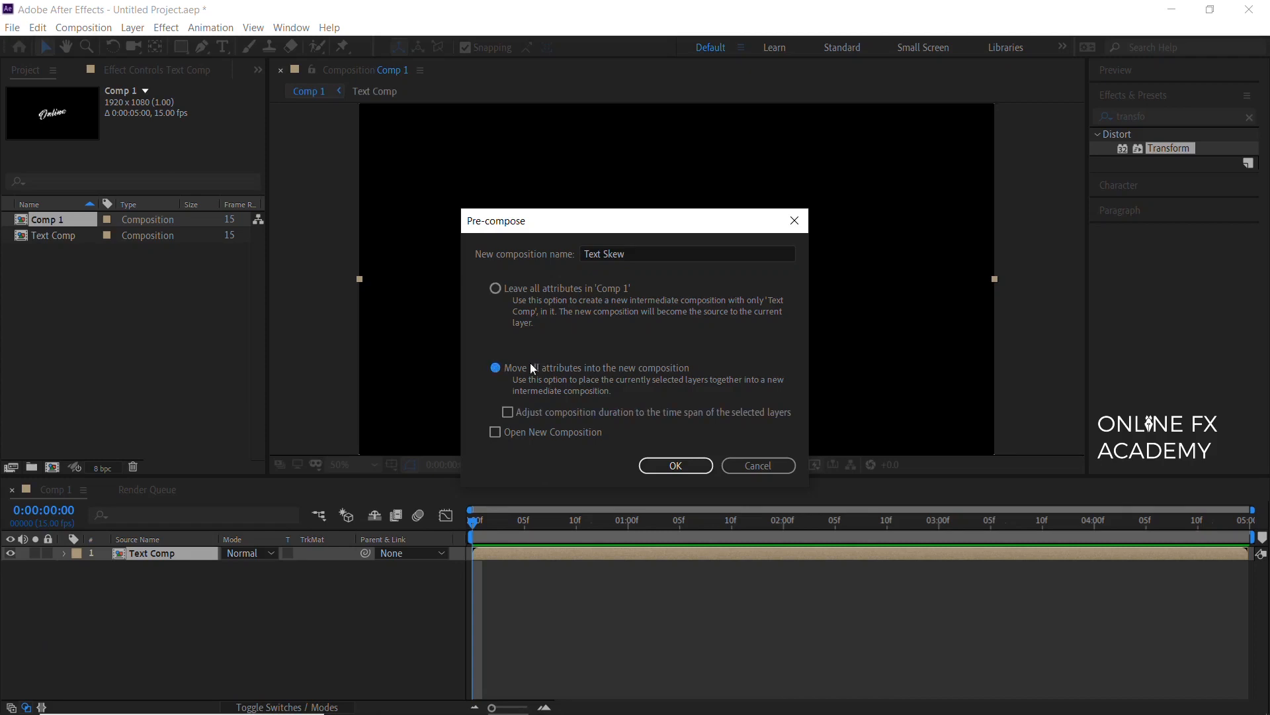
left_click(688, 466)
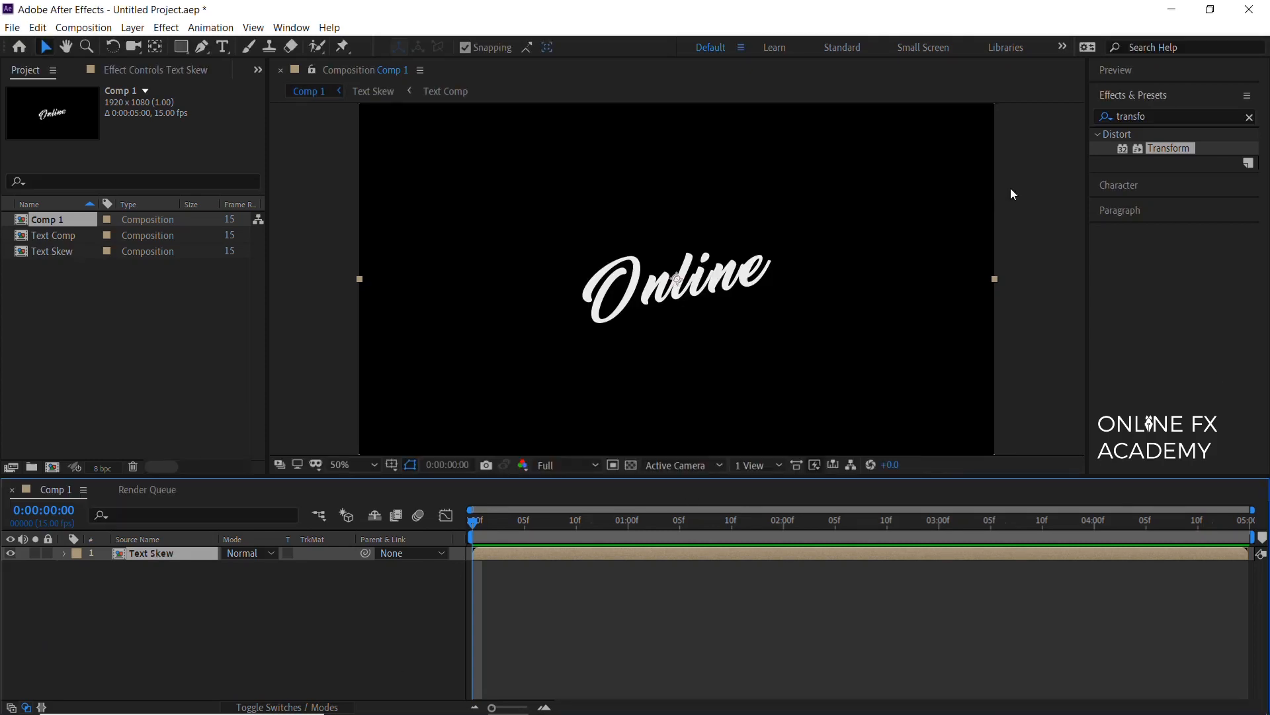
- Apply the Vegas effect to the Text Skew layer and set its Blend Mode to Transparent
left_click(1125, 117)
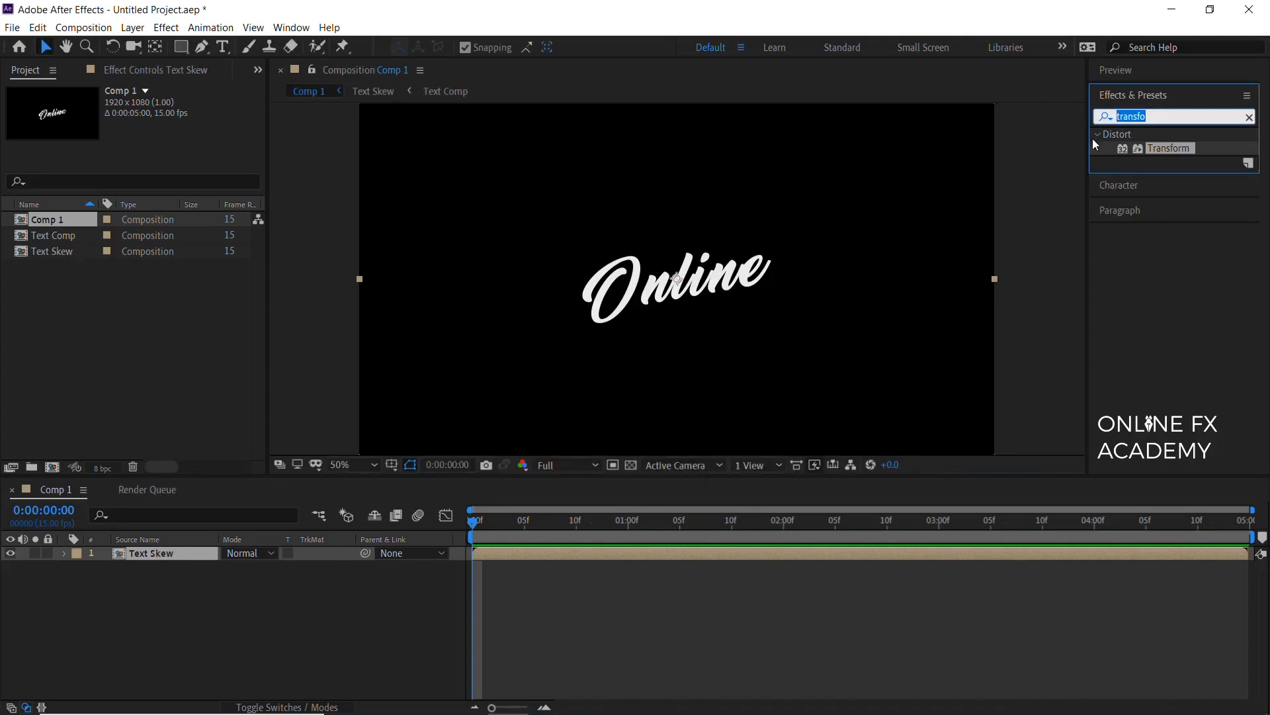
type("vegas")
left_click_drag(1163, 155, 180, 553)
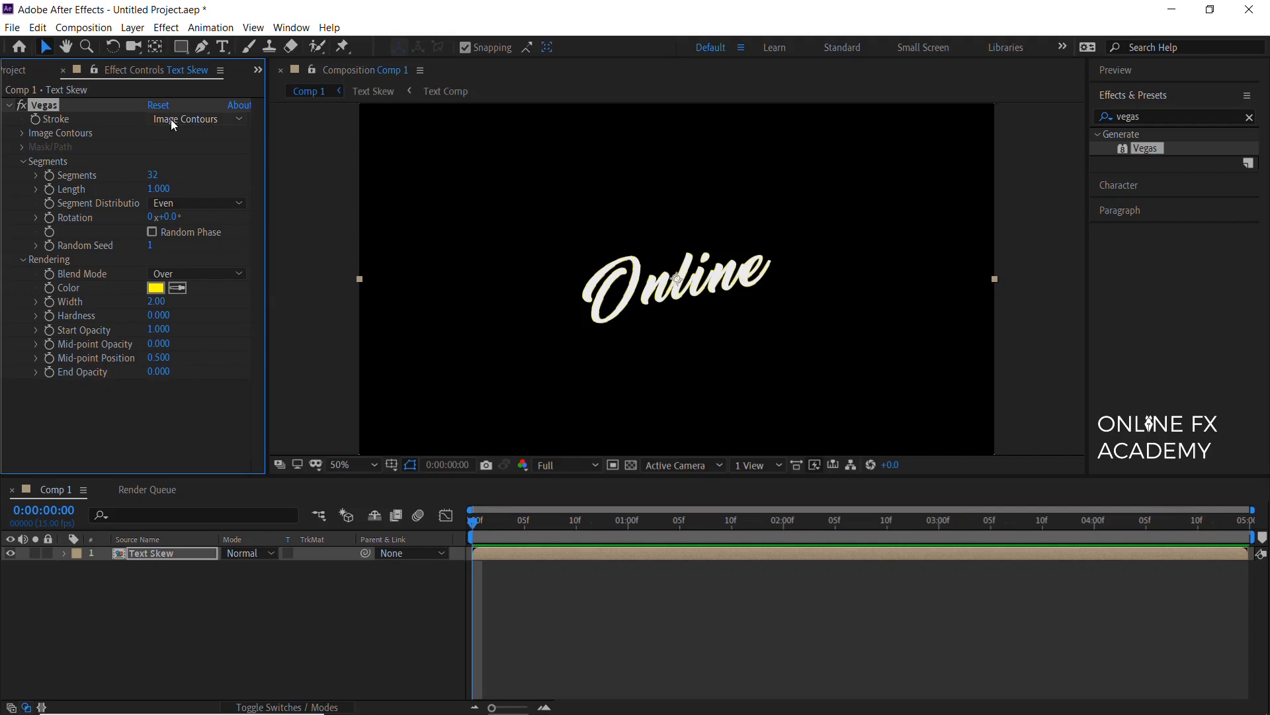
left_click(221, 276)
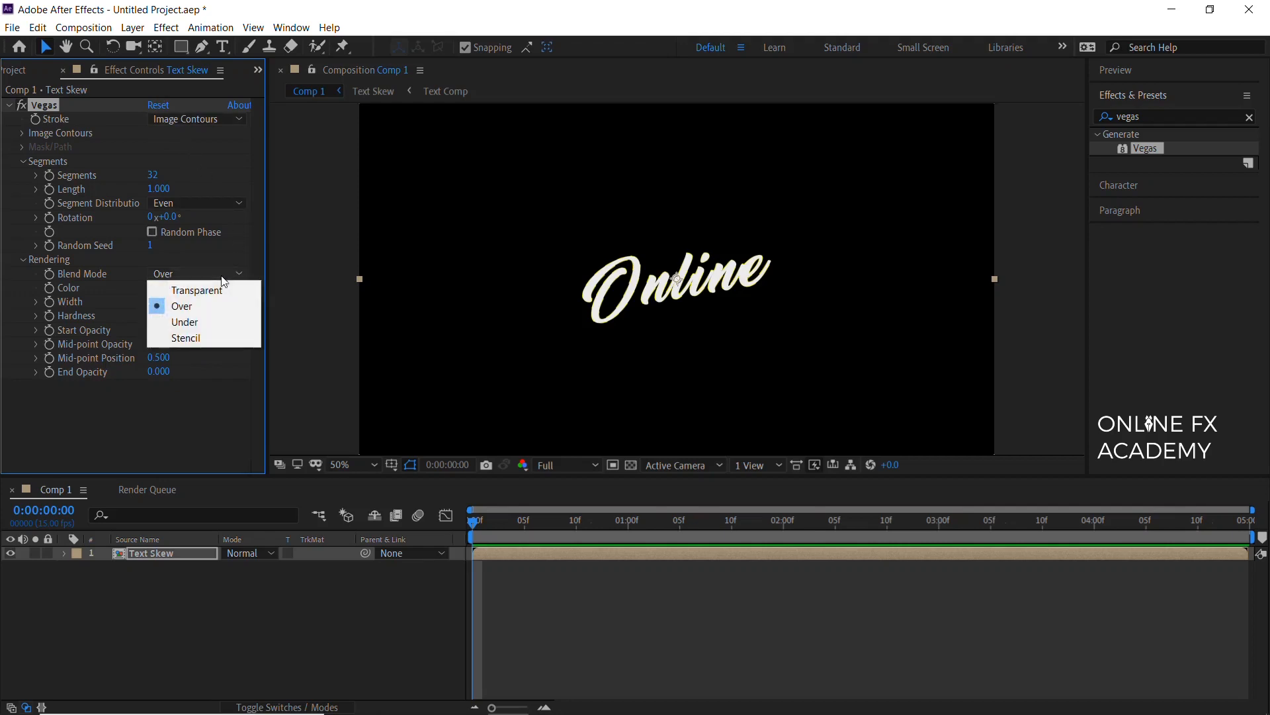
left_click(197, 289)
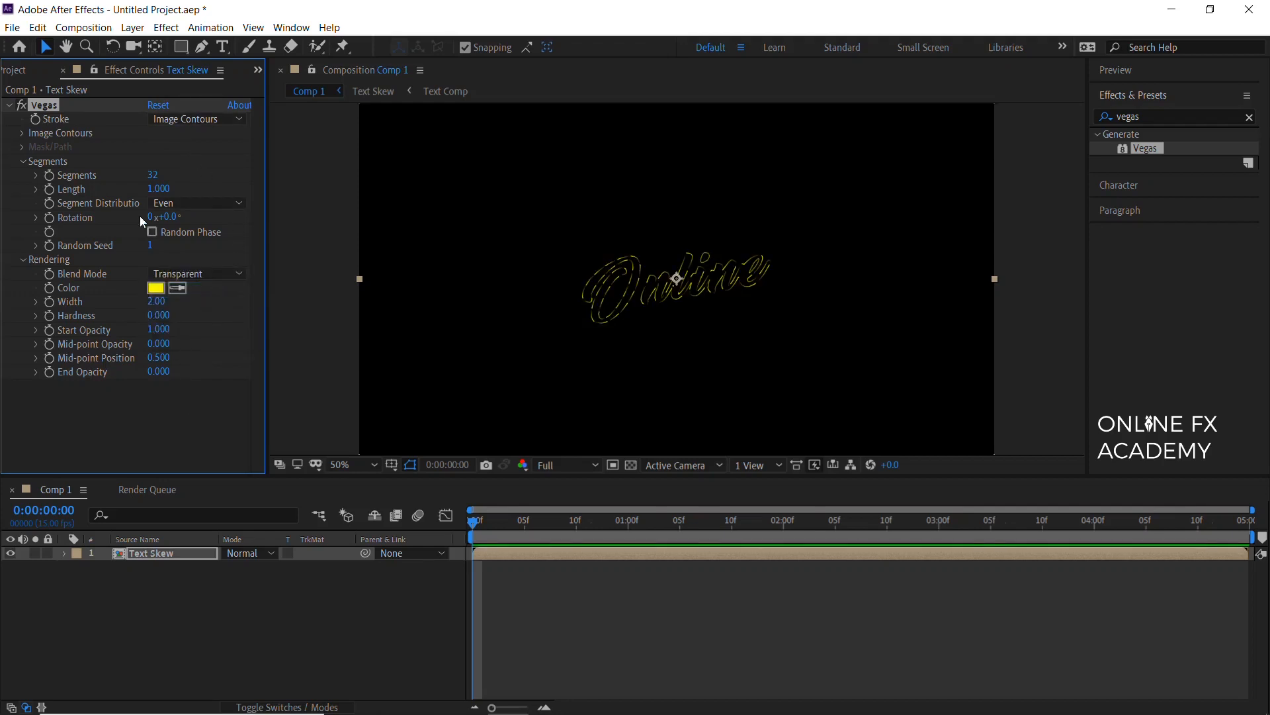
- Set the Vegas effect's Segments to 1 and End Opacity to 1
left_click(151, 176)
type("1")
key("Return")
left_click(157, 374)
type("1")
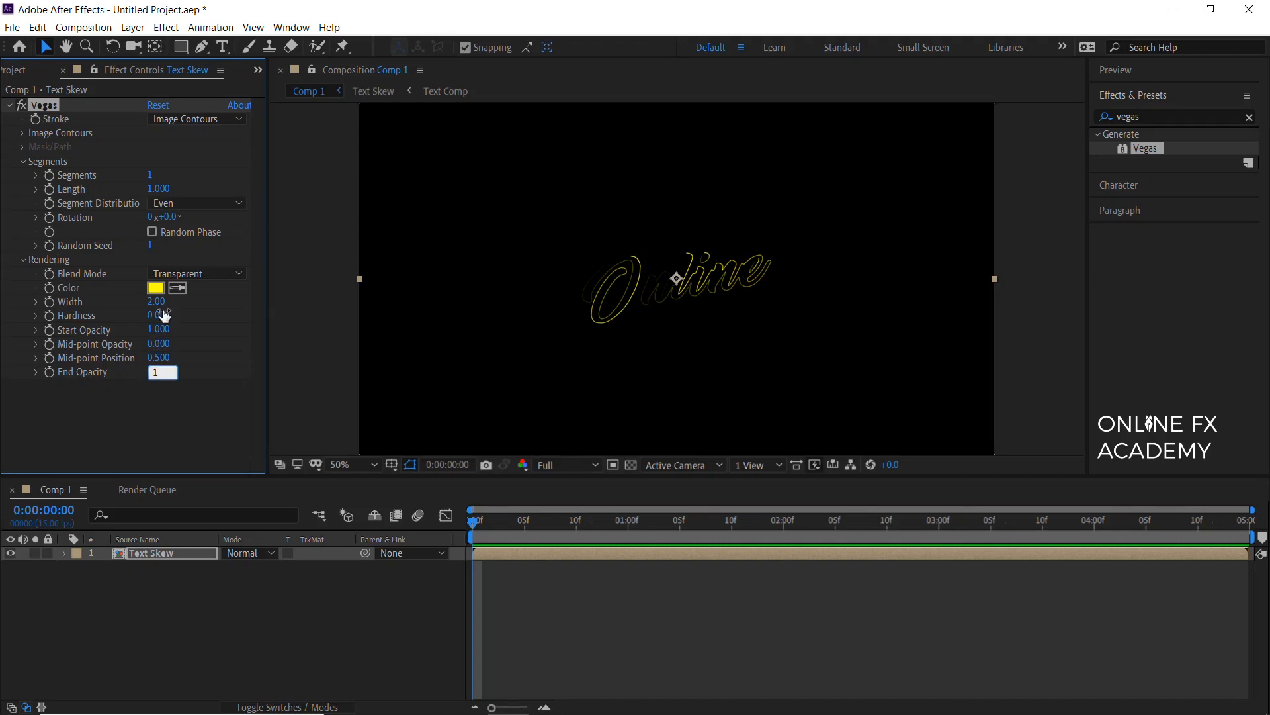
key("Return")
- Change the Vegas stroke colour to white and set its Width to 4
left_click(156, 287)
left_click_drag(228, 198, 157, 144)
left_click(532, 146)
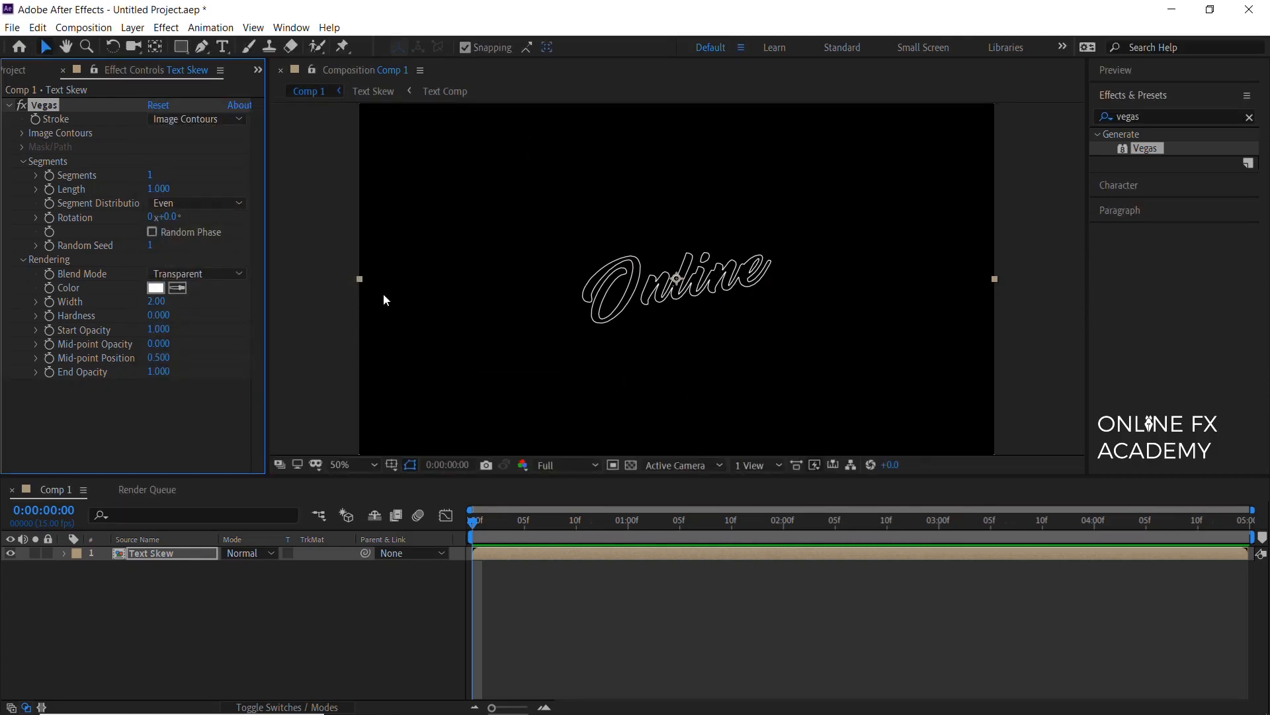
left_click(155, 302)
type("4")
key("Return")
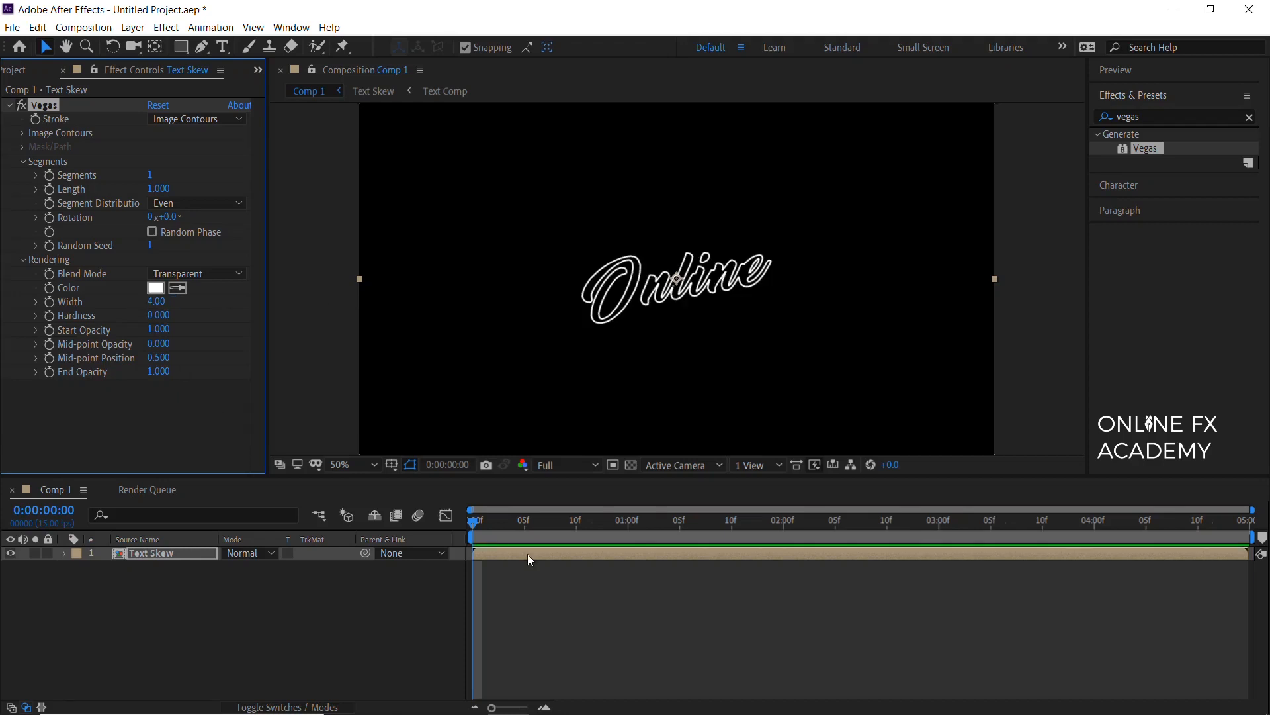
- Add keyframes for the Vegas Length and Rotation at 0:00:02:00
left_click_drag(474, 527, 780, 554)
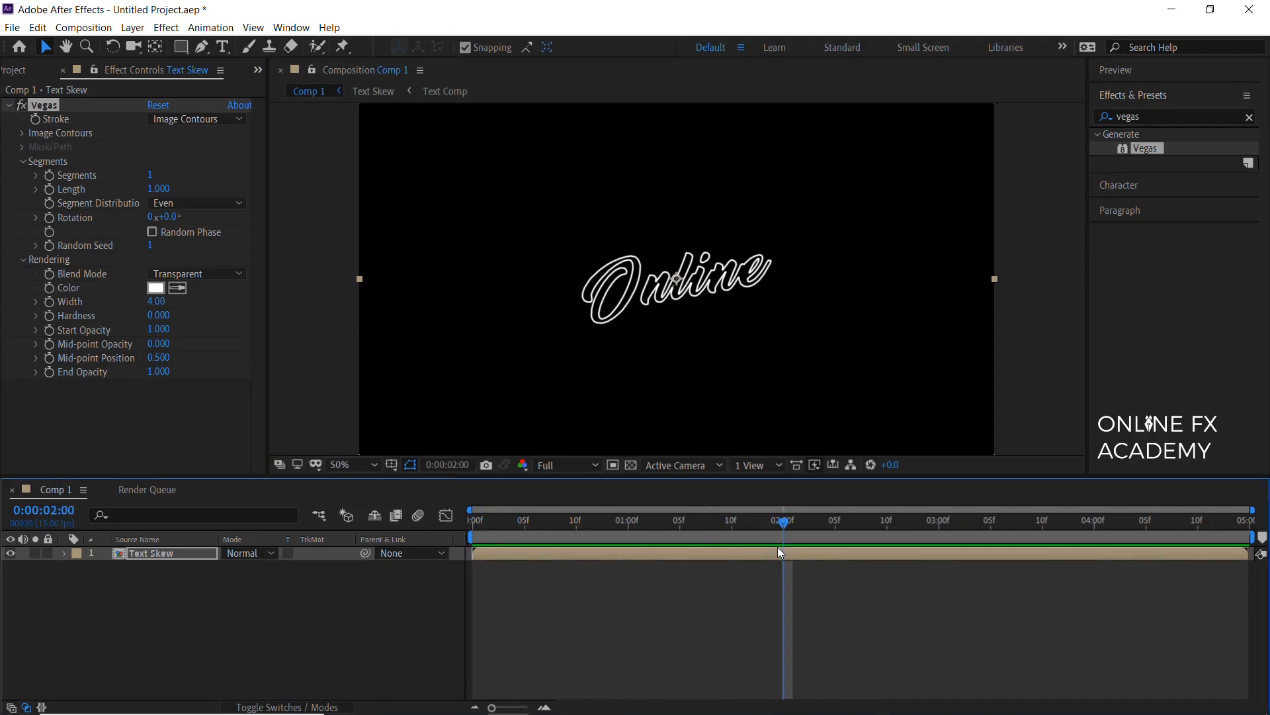
left_click(49, 190)
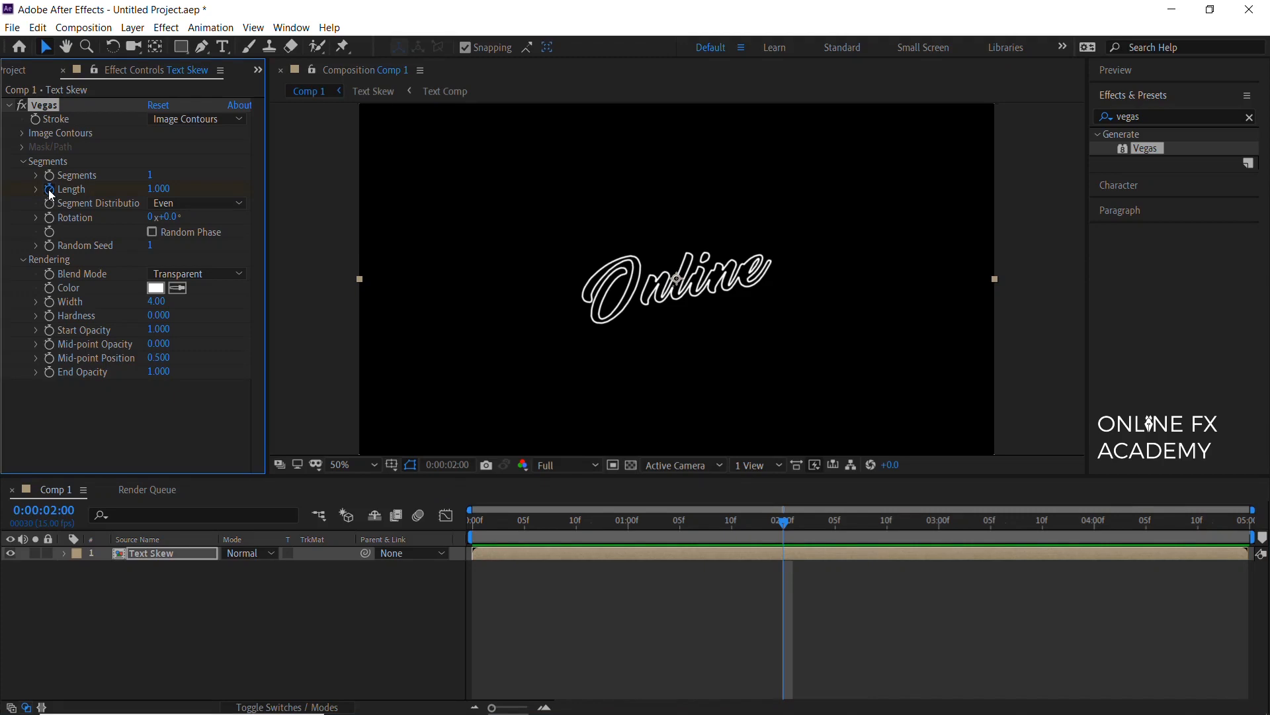
left_click(49, 218)
- Set the Vegas Length to 0 at the start of the composition, 0:00:00:00
left_click(597, 523)
left_click_drag(575, 541, 472, 537)
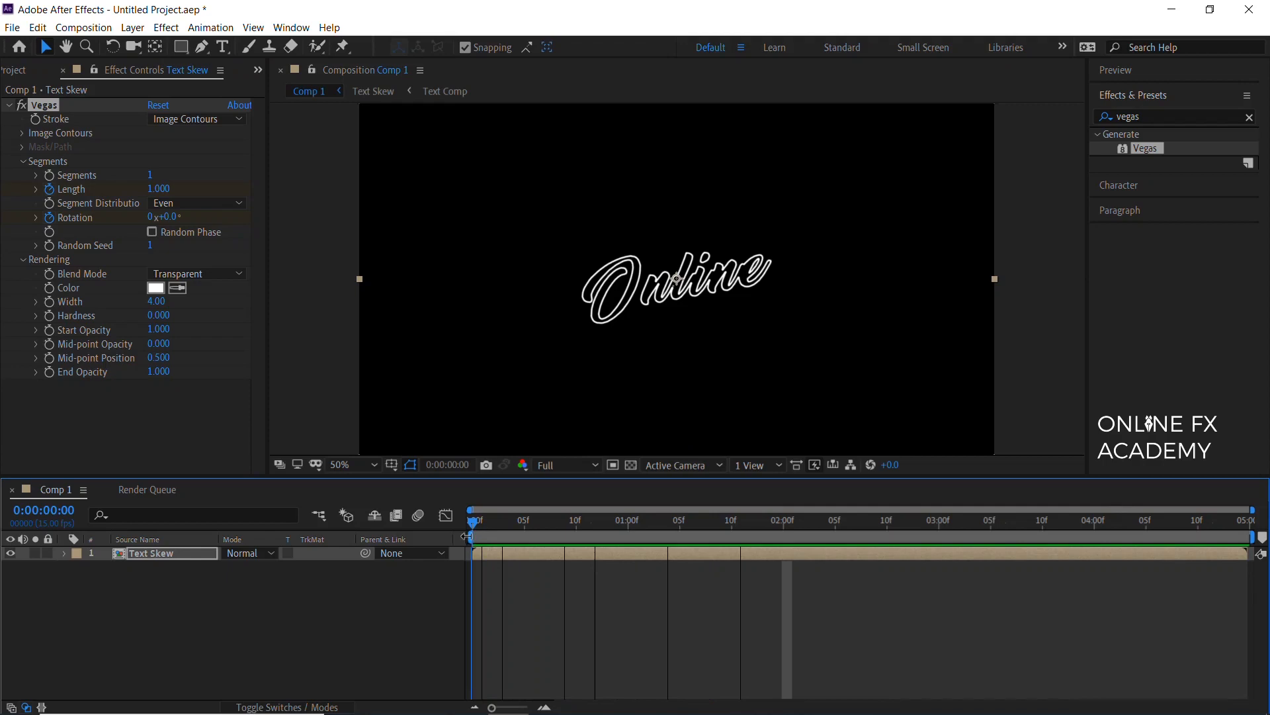
left_click(159, 189)
type("0")
key("Return")
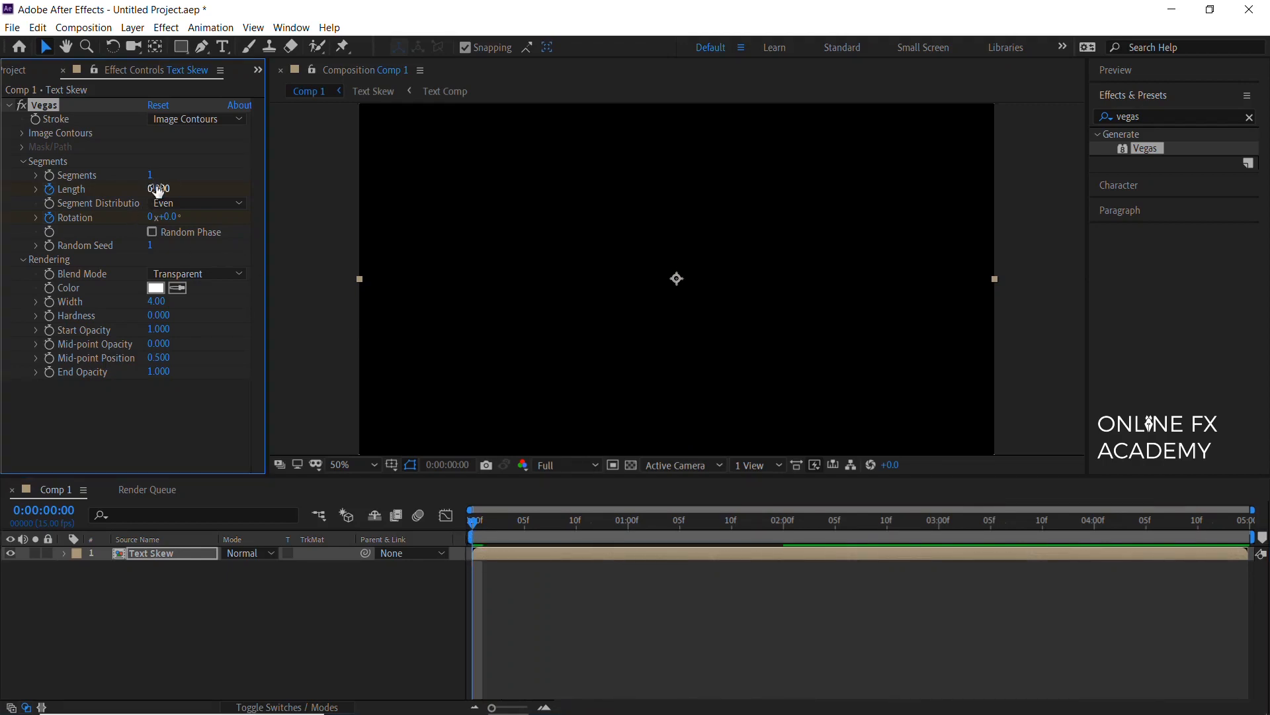
- Set the Vegas Rotation to -90° at the composition start and turn on Random Phase, previewing the animation
left_click(168, 218)
type("-90")
key("Return")
key("space")
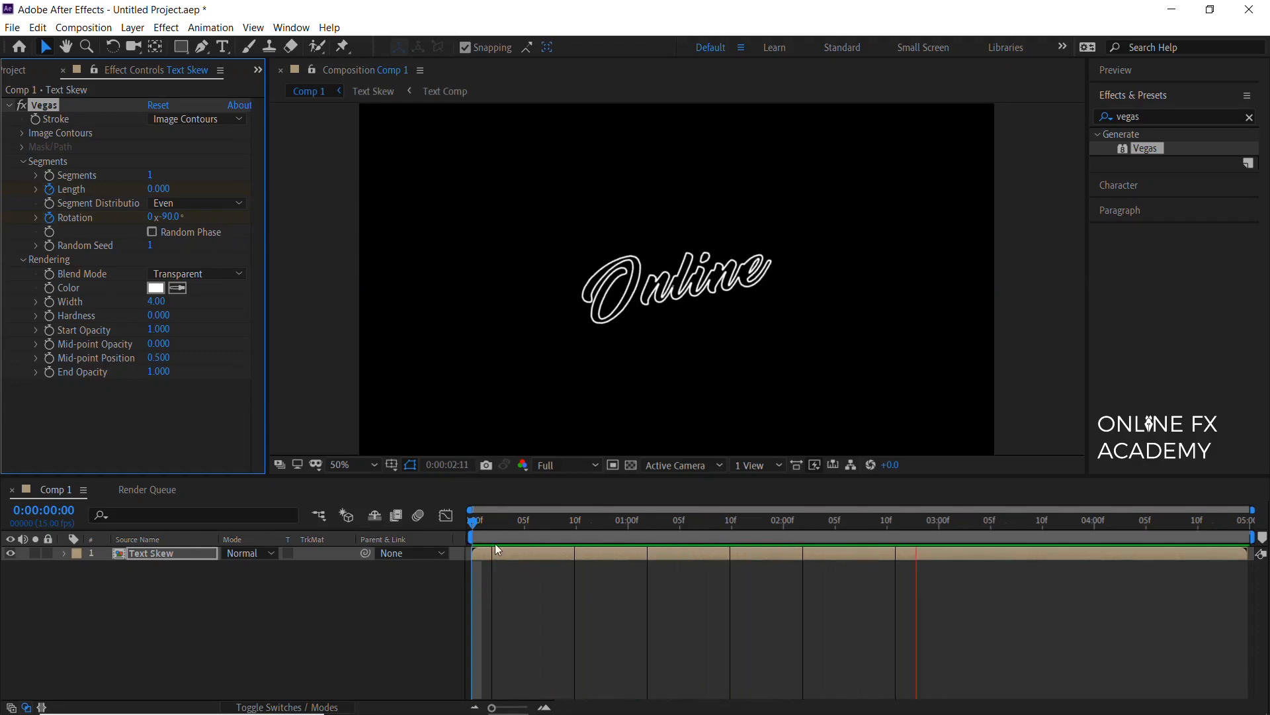
key("space")
left_click(152, 233)
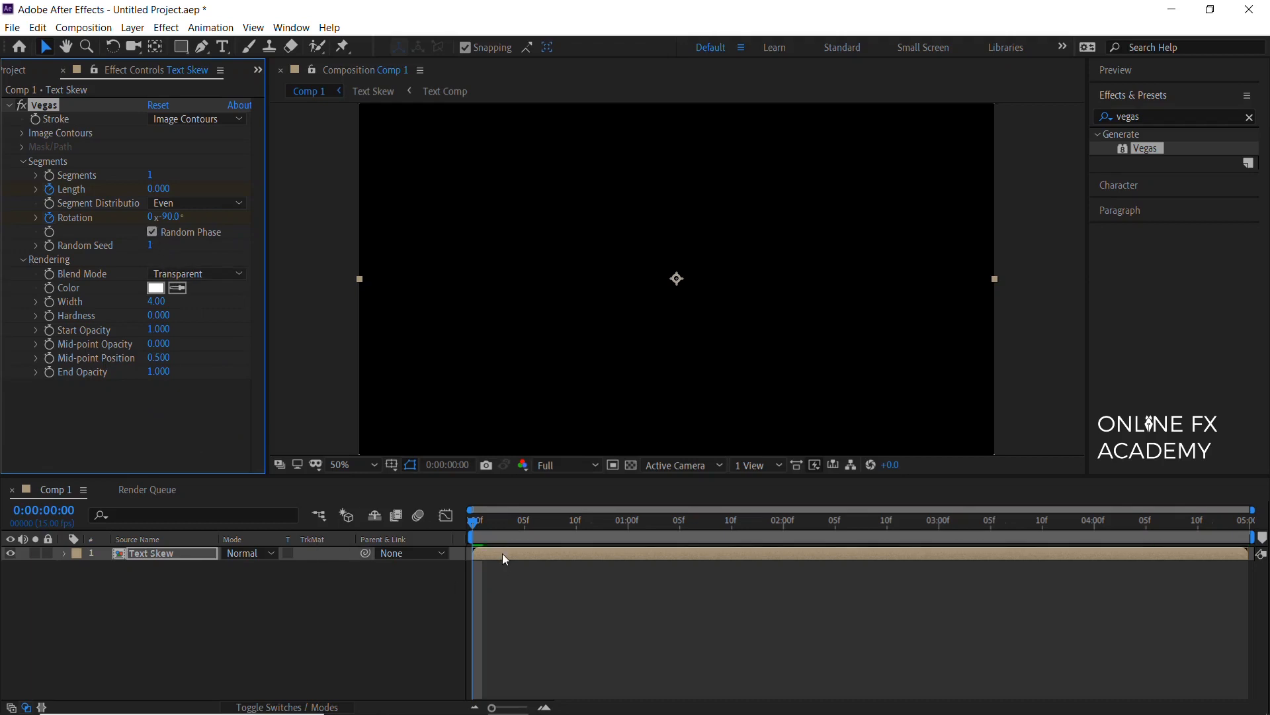
key("space")
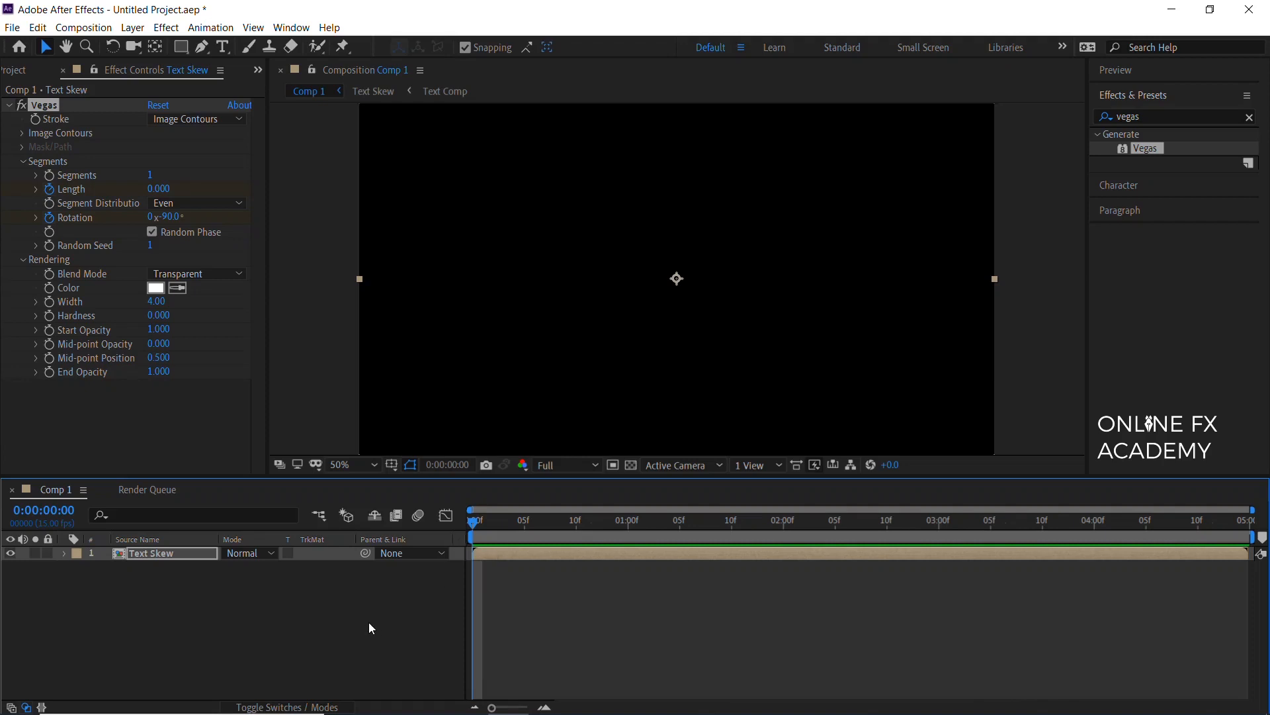
- Reveal the Vegas Length and Rotation keyframes on the Text Skew layer and apply Easy Ease to all of them
key("u")
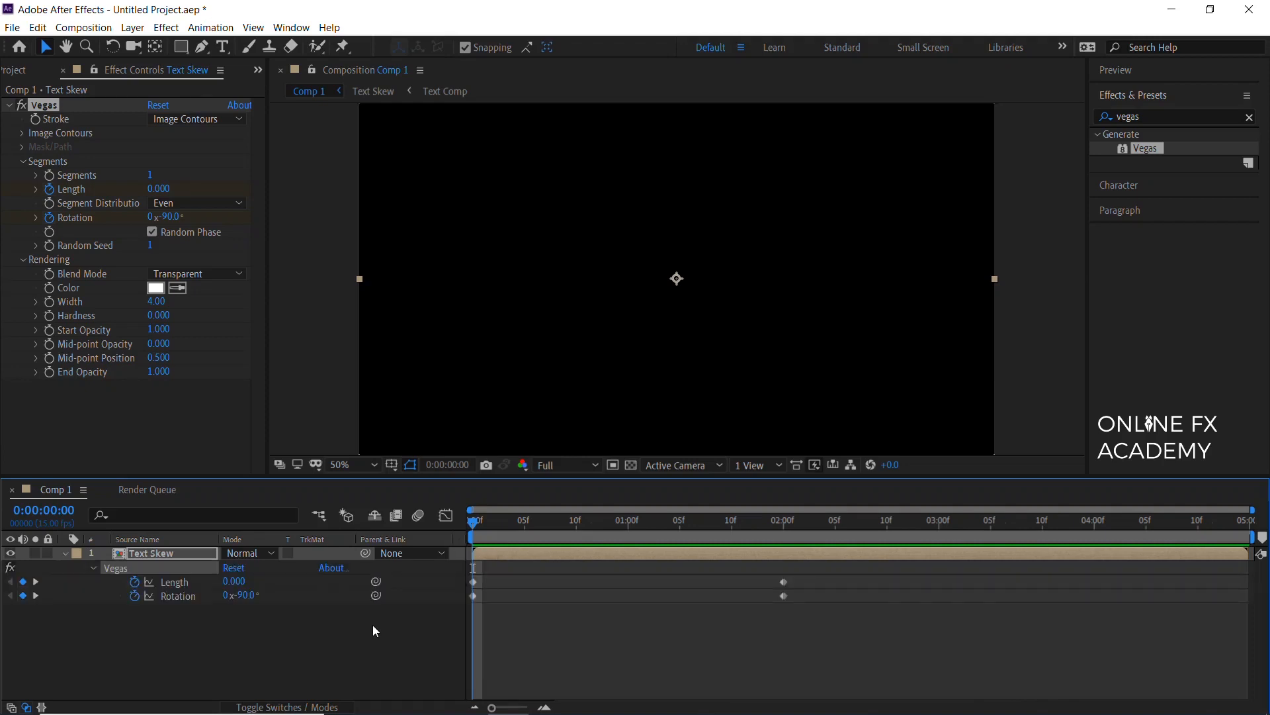
left_click_drag(823, 571, 451, 631)
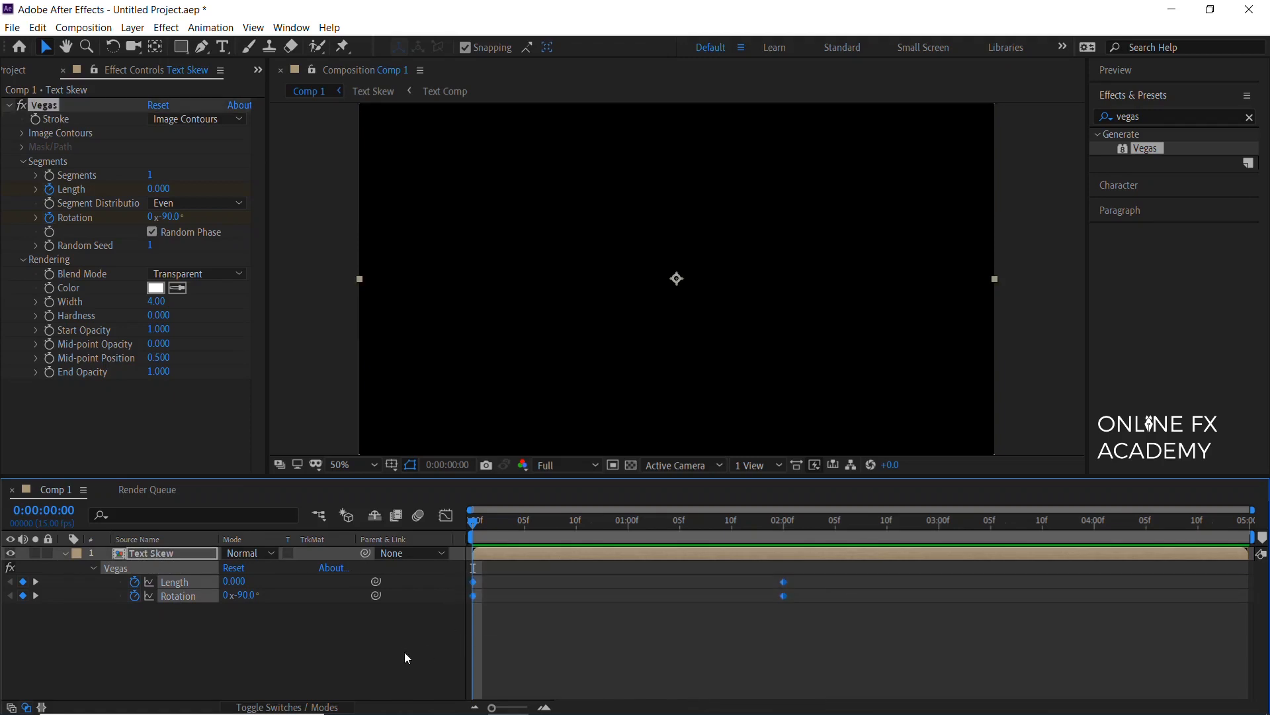
key("F9")
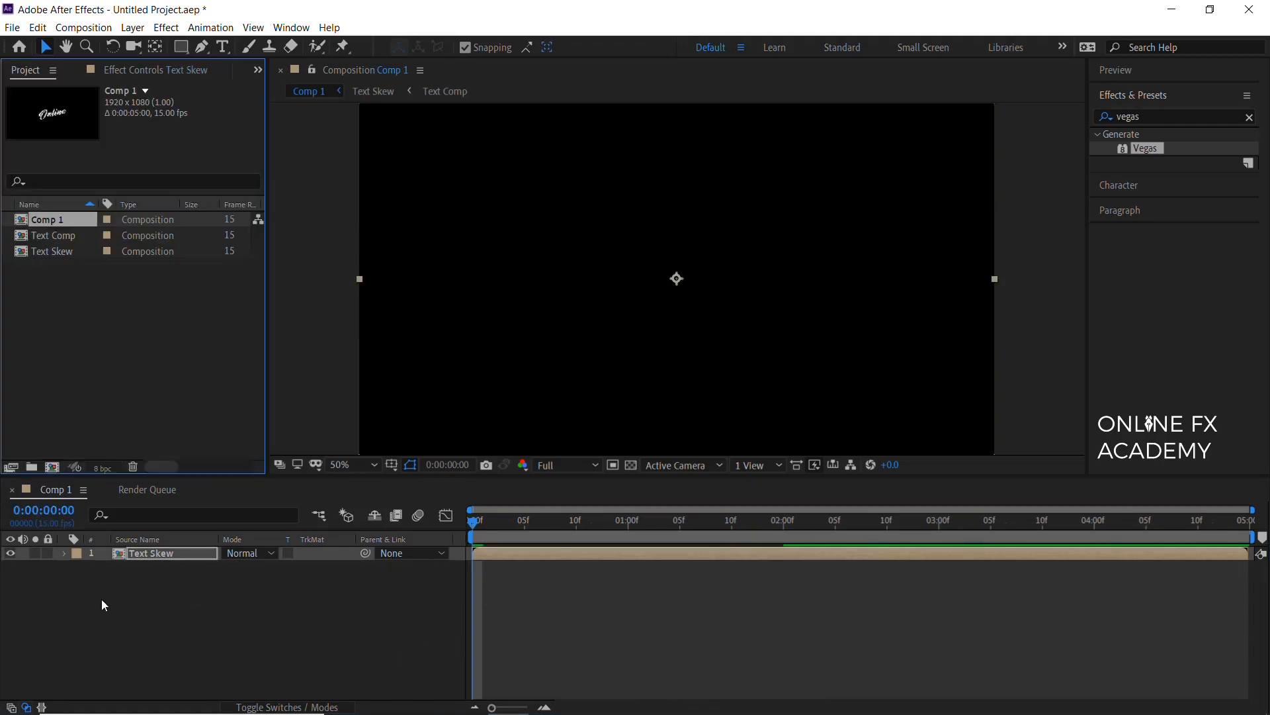
- Duplicate the Text Skew layer and rename the upper copy as Text Blue
left_click(102, 599)
left_click(164, 555)
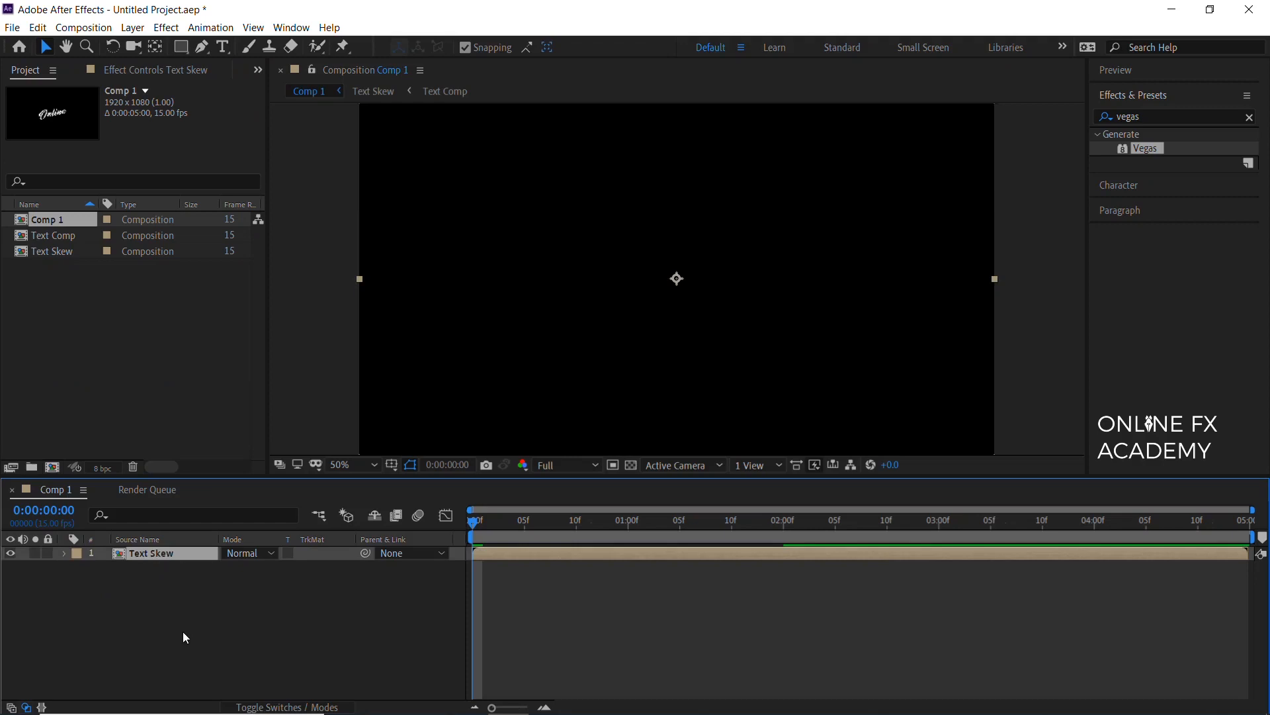
key("ctrl+d")
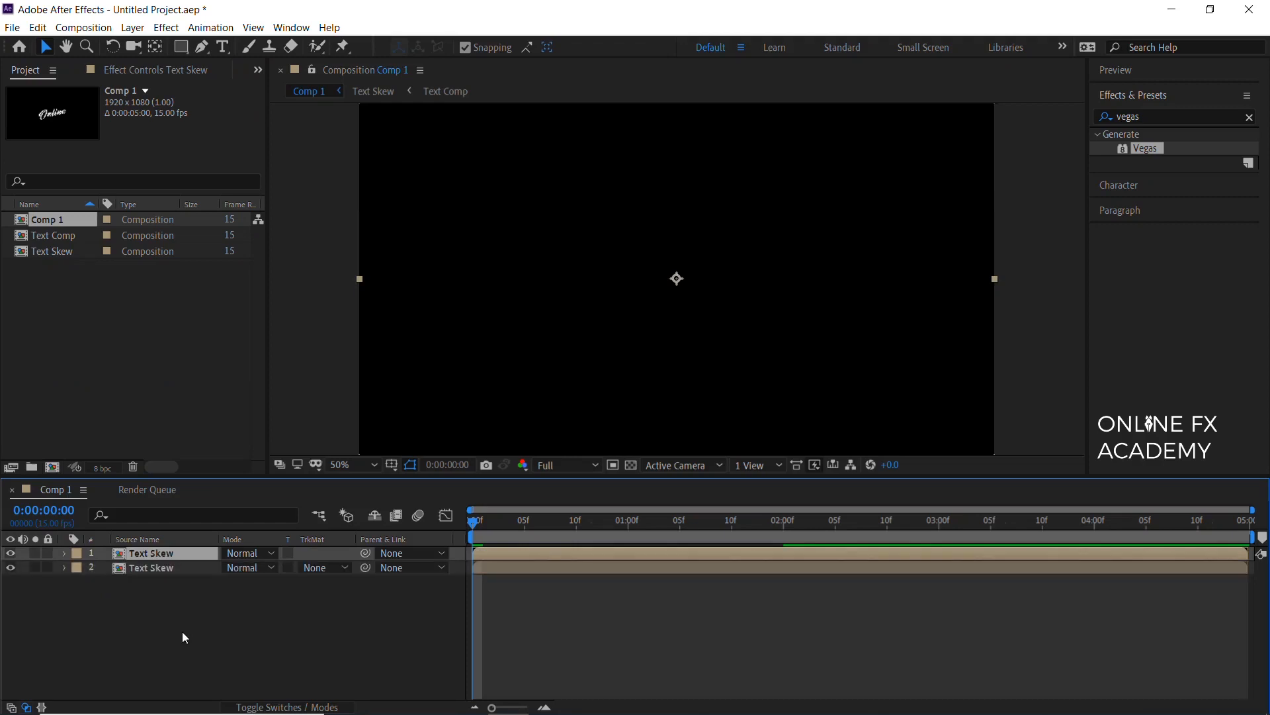
key("Return")
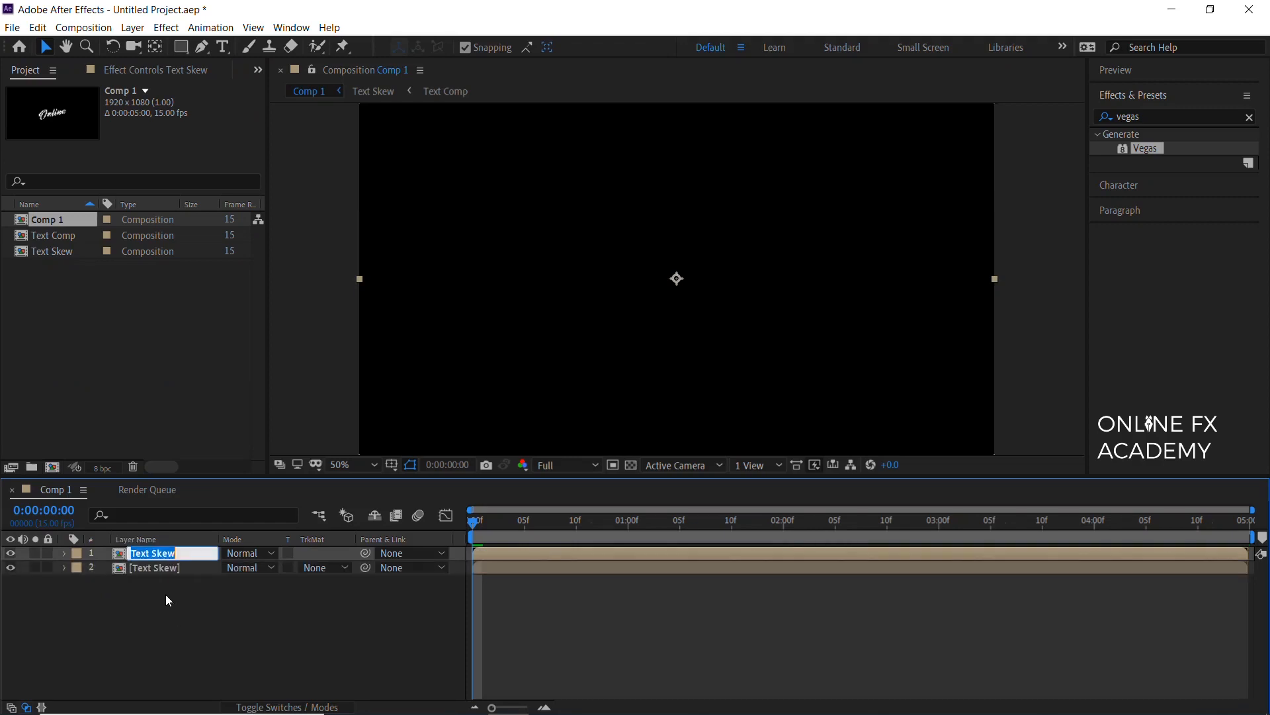
type("Text Blue")
key("Return")
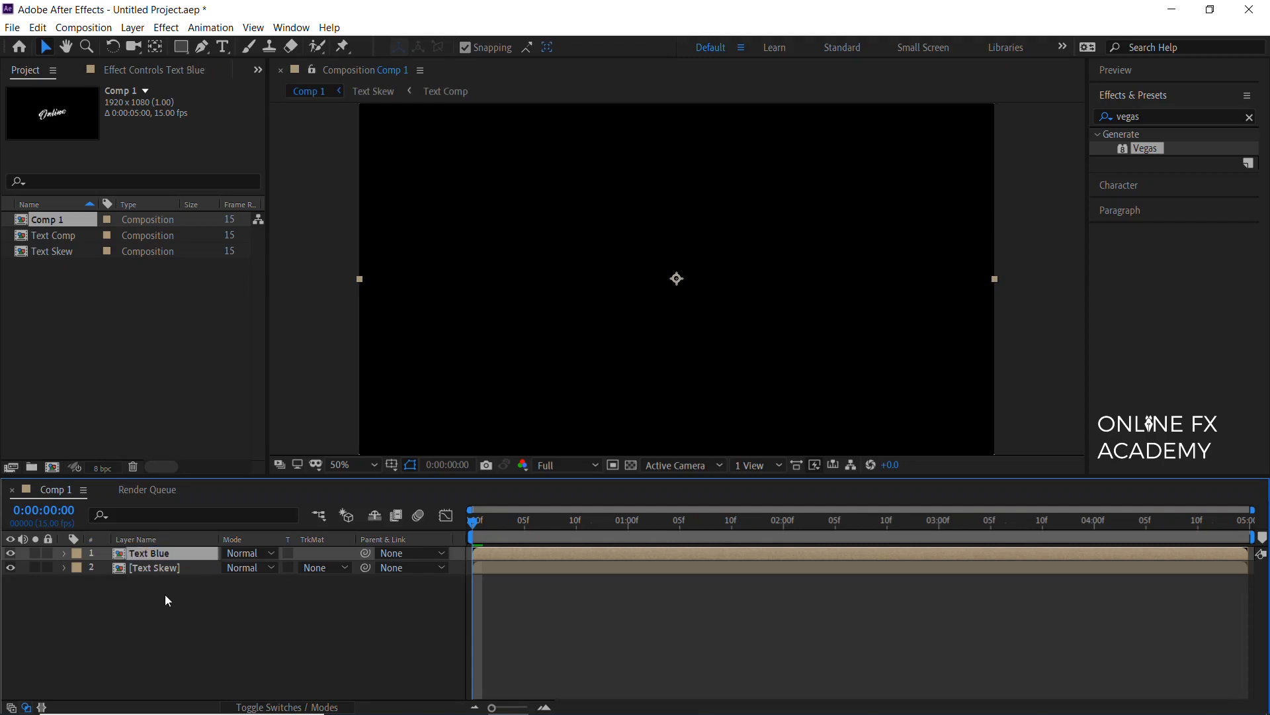
- Rename the lower Text Skew layer as Text White
left_click(166, 571)
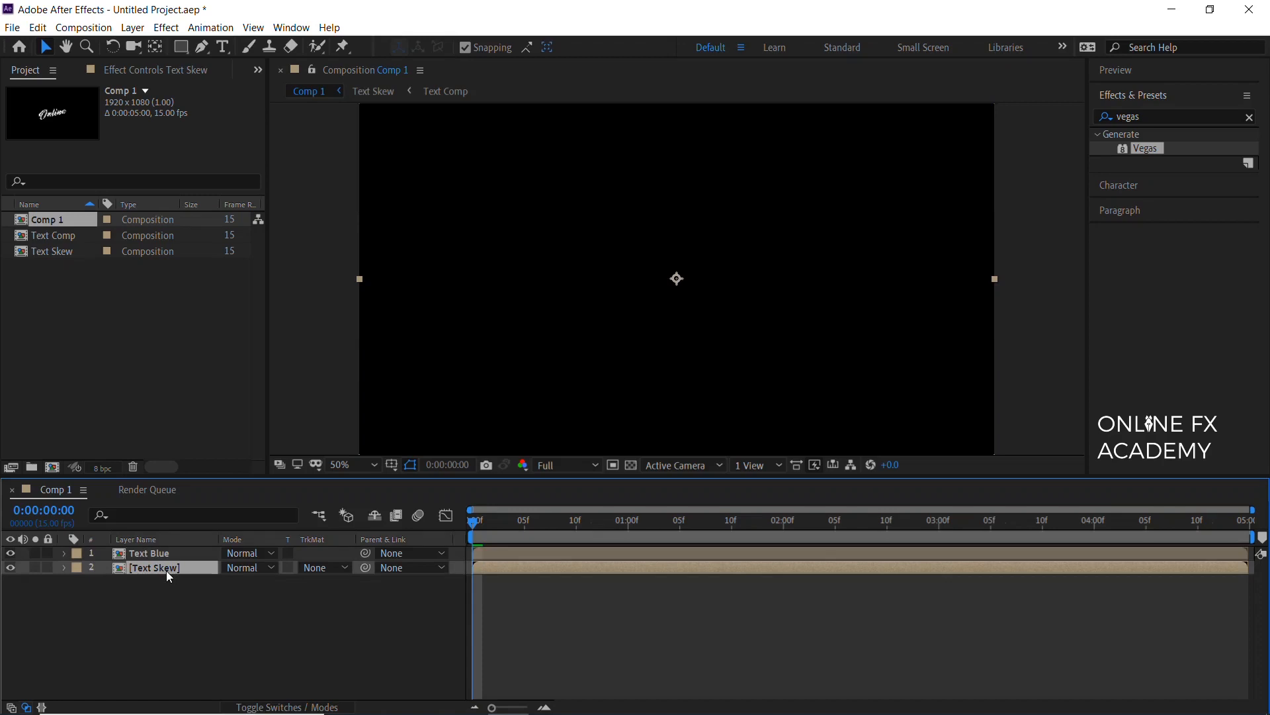
key("Return")
type("Text White")
key("Return")
- Change the Text Blue layer's Vegas stroke colour to cyan blue and check it at 0:00:01:14
left_click(160, 555)
left_click(153, 71)
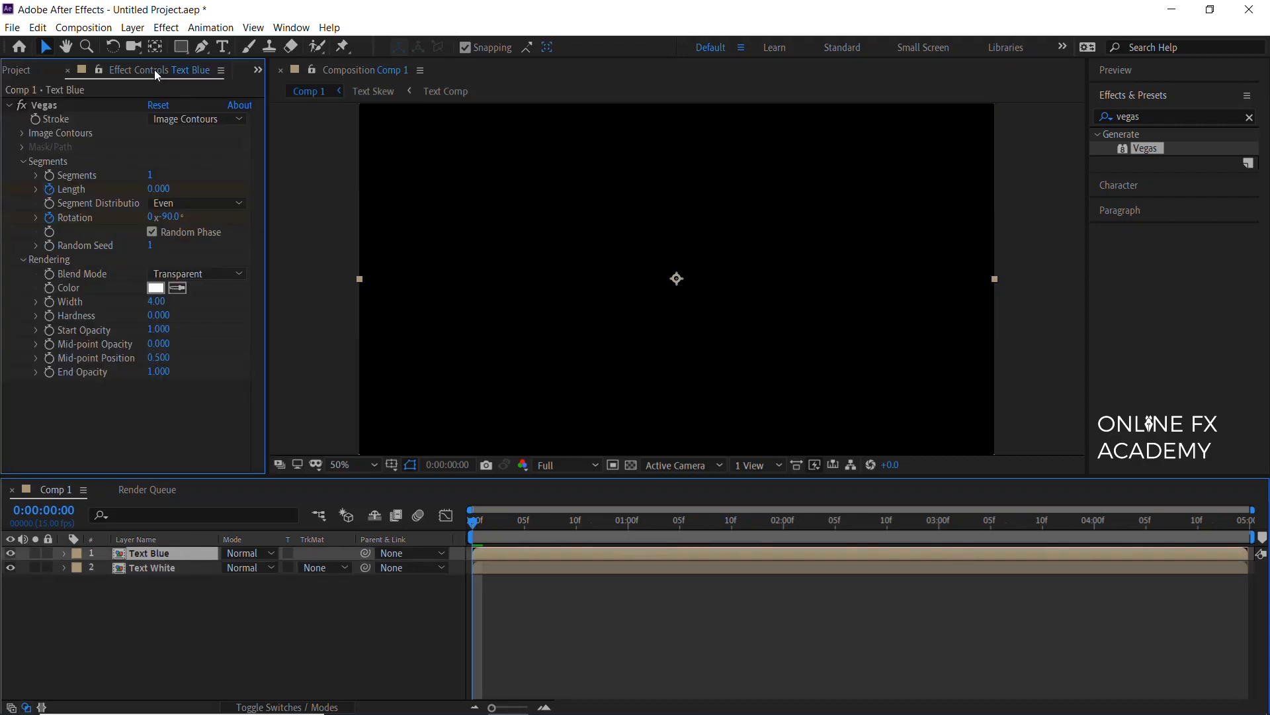
left_click(158, 288)
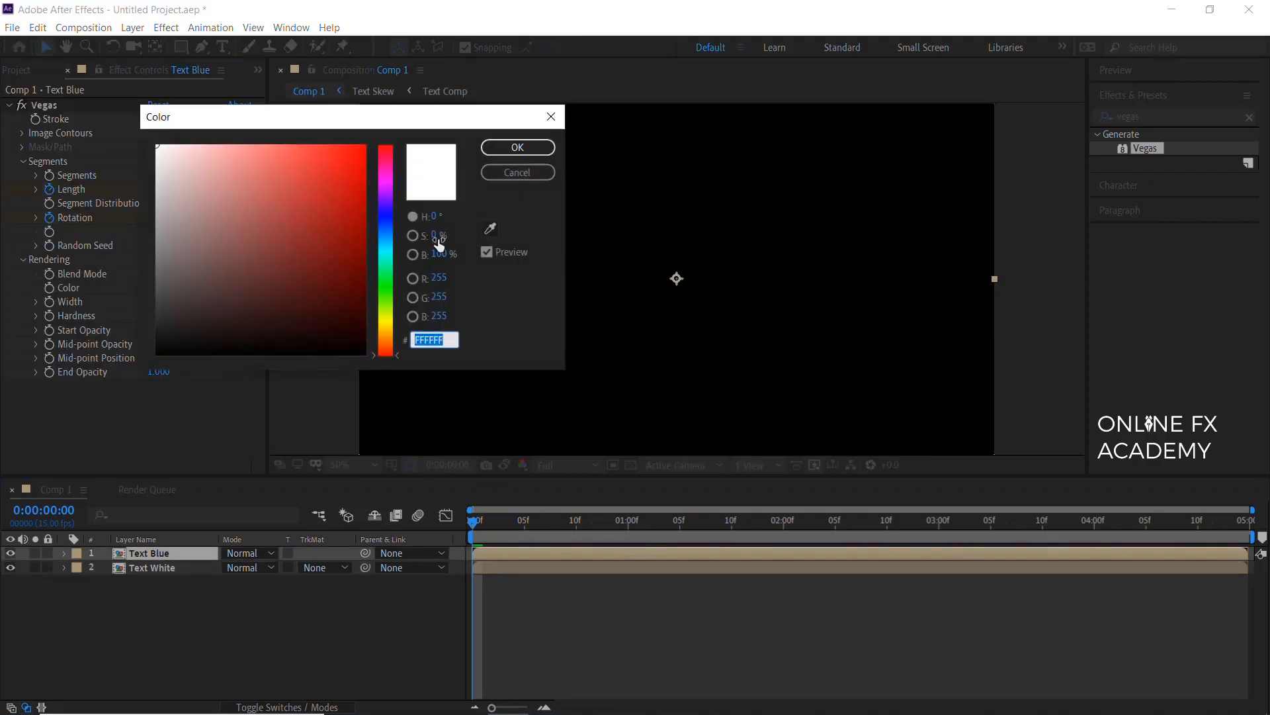
left_click(387, 247)
left_click(366, 185)
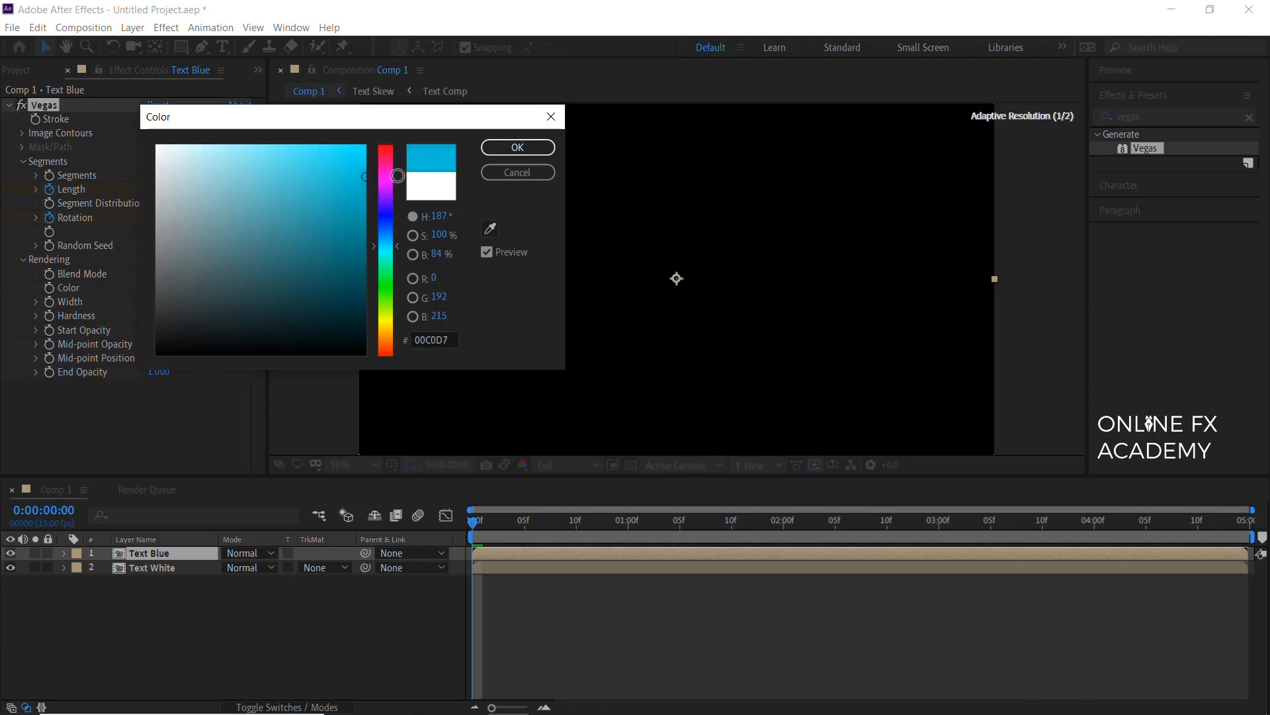
left_click(518, 148)
left_click(773, 523)
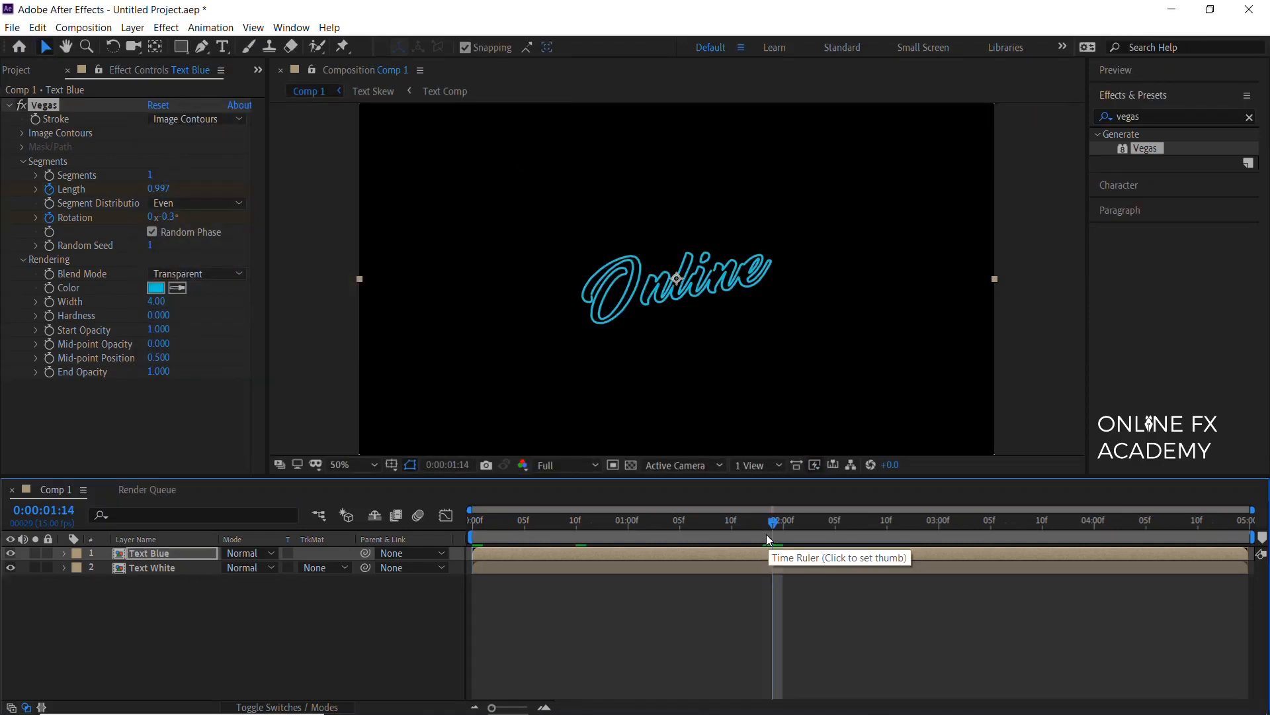
- Set the Vegas Random Seed of the Text Blue layer to 2
left_click(150, 245)
type("2")
key("Return")
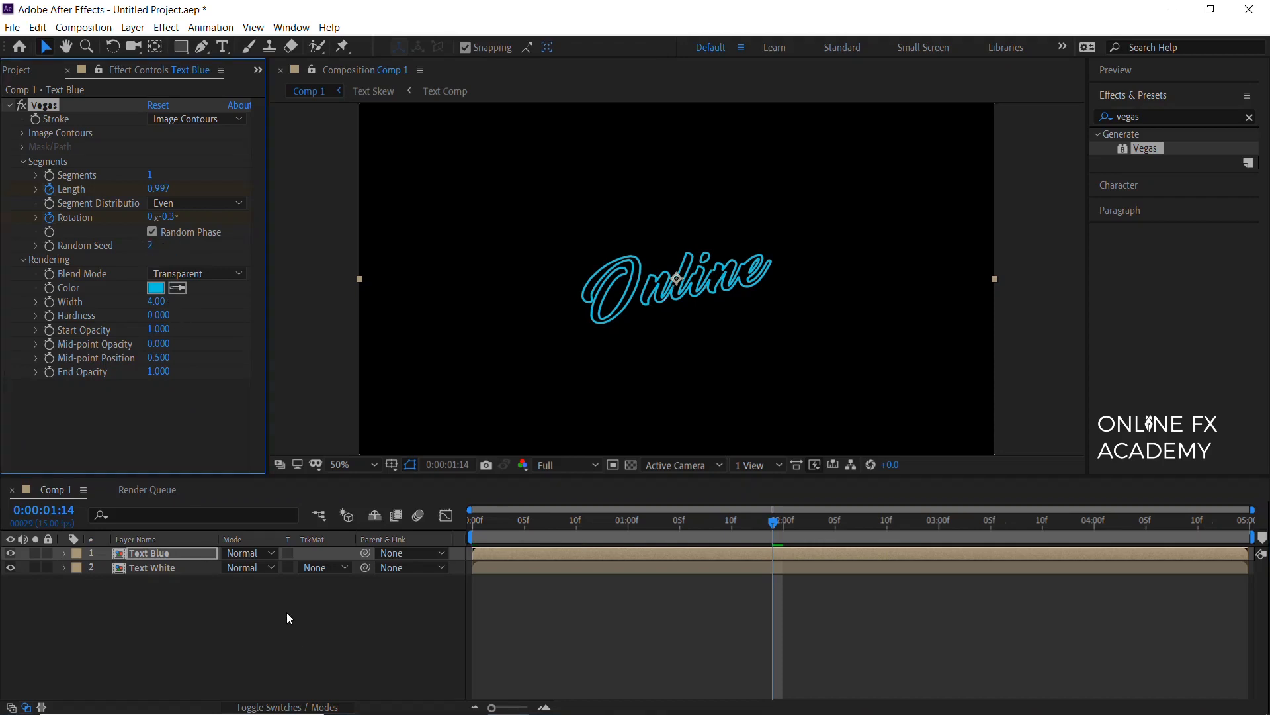
- Trim the start of the Text Blue layer to 0:00:00:05 and set its Vegas Width to 6
left_click(525, 523)
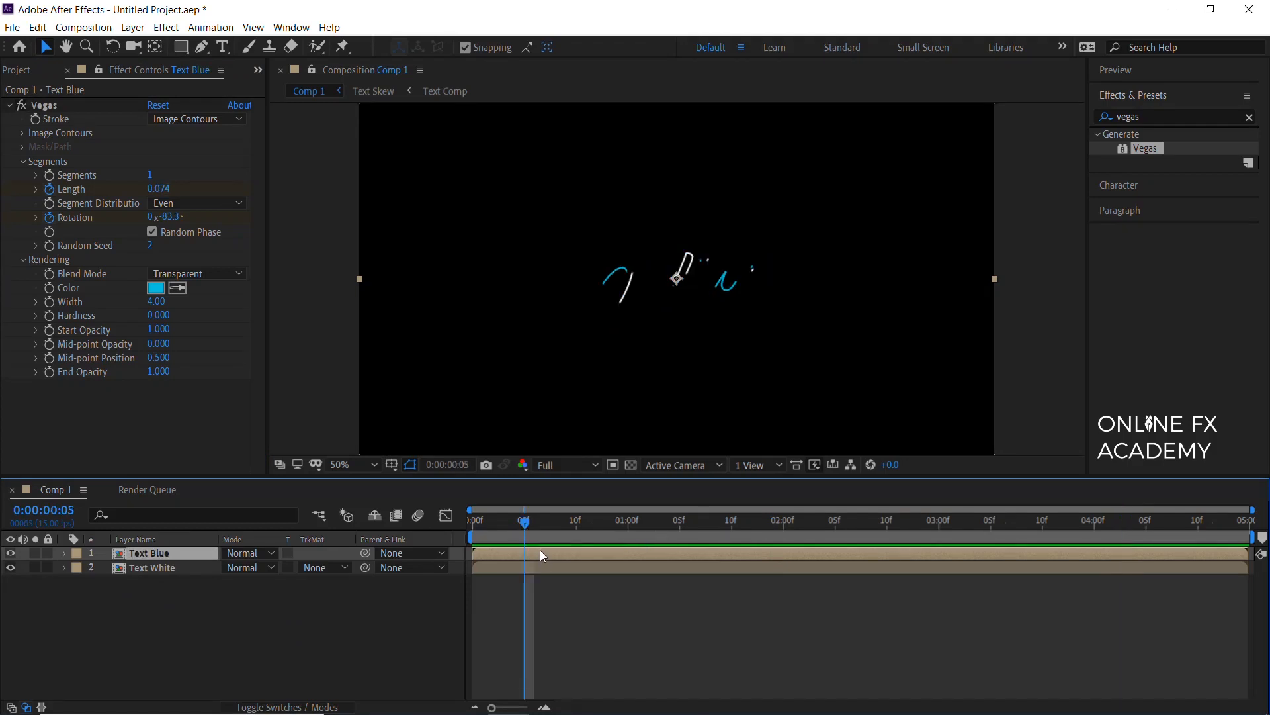
left_click_drag(472, 554, 468, 519)
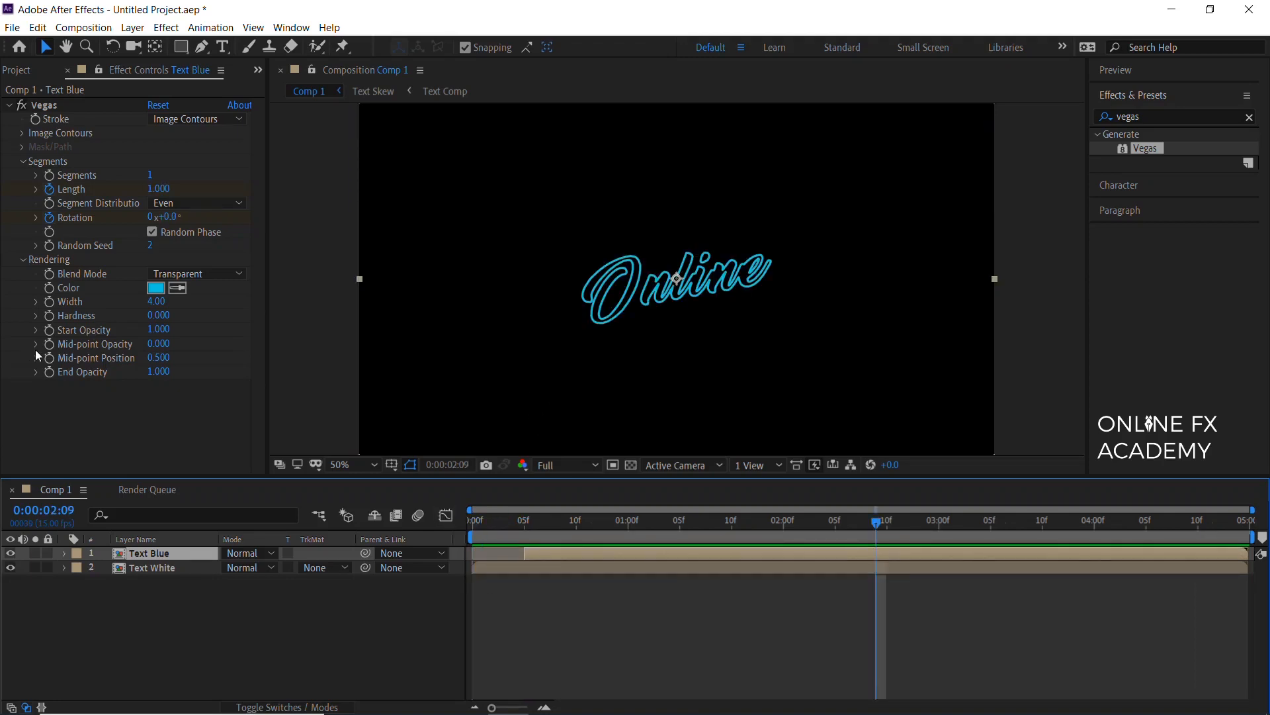
left_click(156, 302)
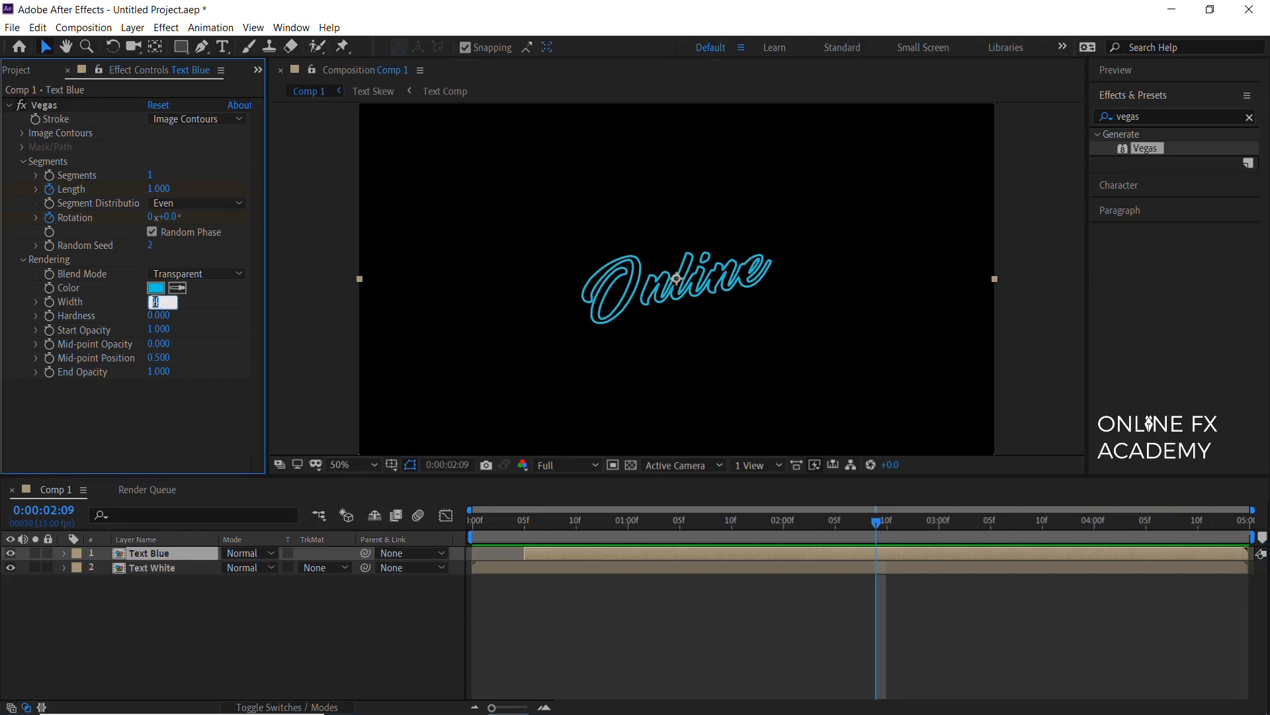
type("6")
key("Return")
- Duplicate the Text Blue layer and trim the copy's start to 0:00:00:10
left_click(170, 548)
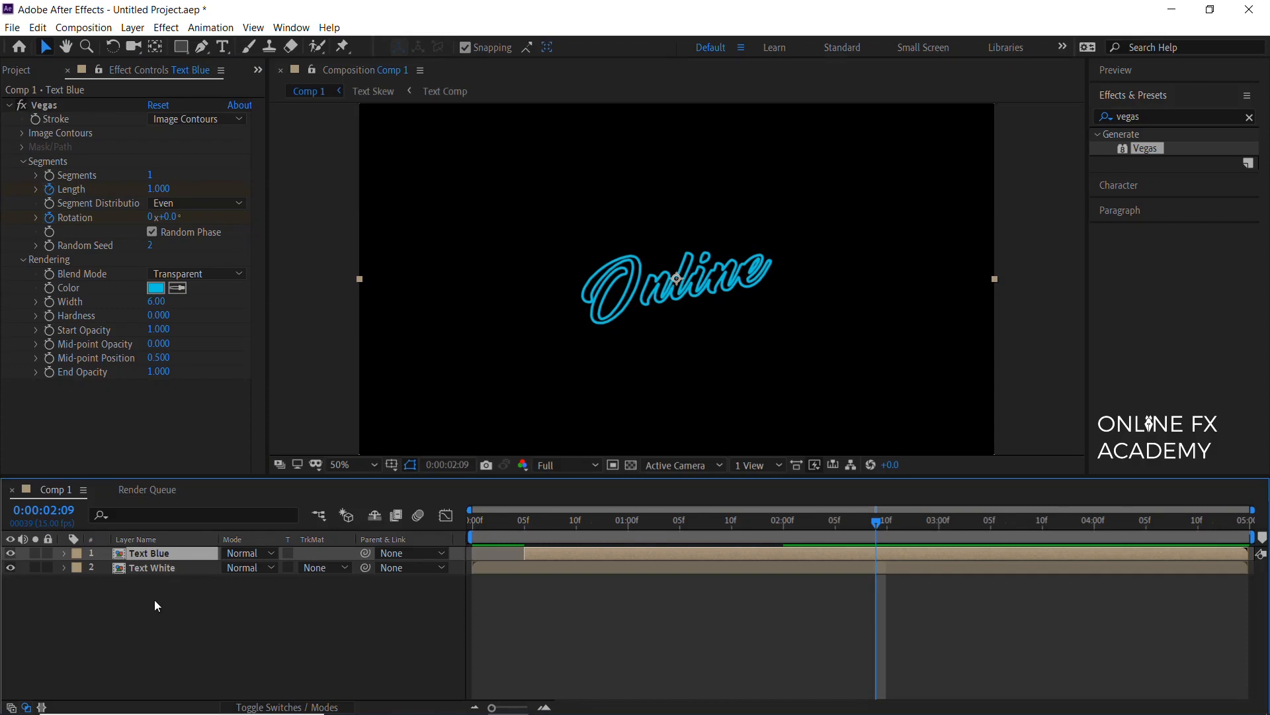
key("ctrl+d")
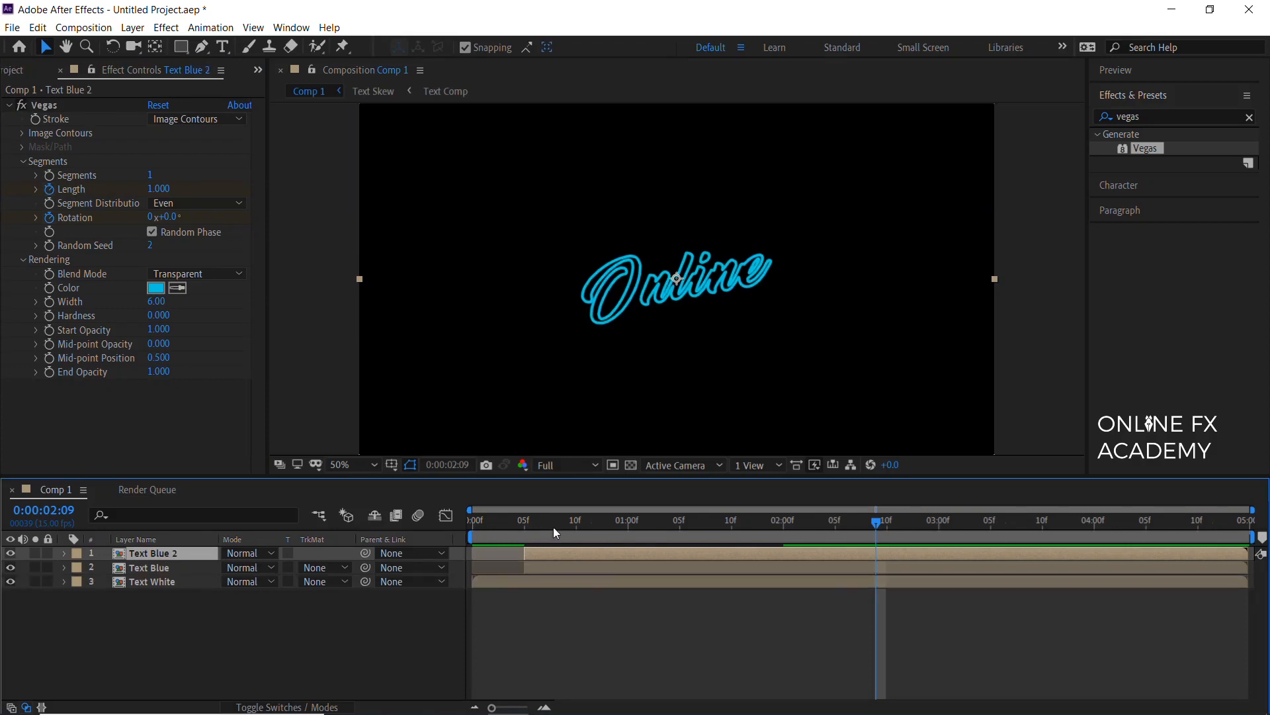
left_click(575, 523)
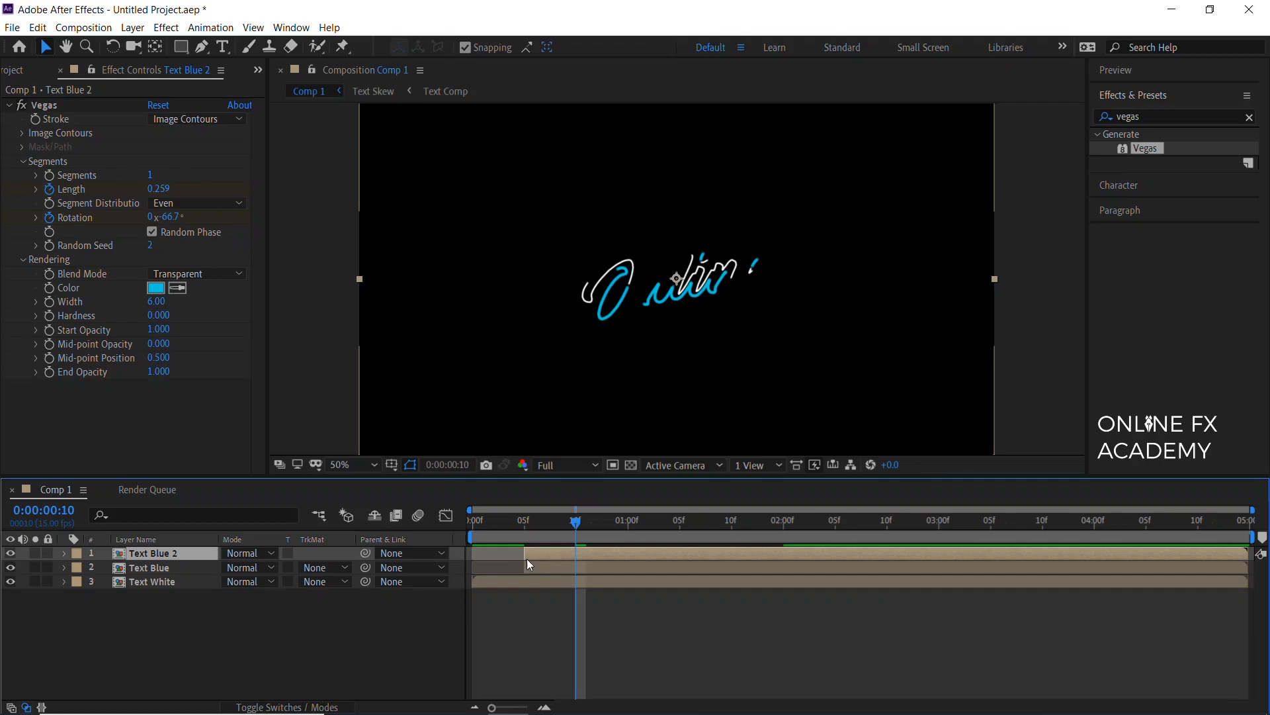
left_click_drag(525, 553, 571, 553)
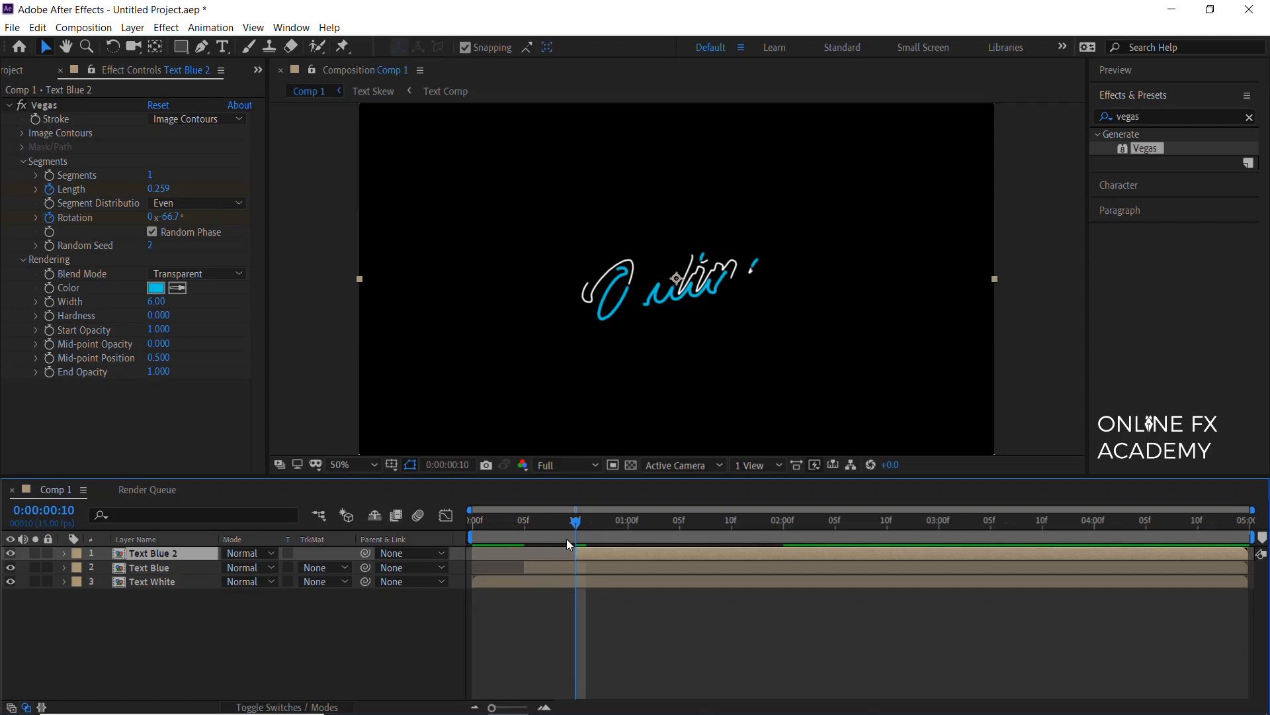
- On Text Blue 2, keyframe the Vegas Width at 0:00:00:10, set it to 11 at 0:00:02:00, and preview the animation
left_click(44, 105)
left_click(54, 384)
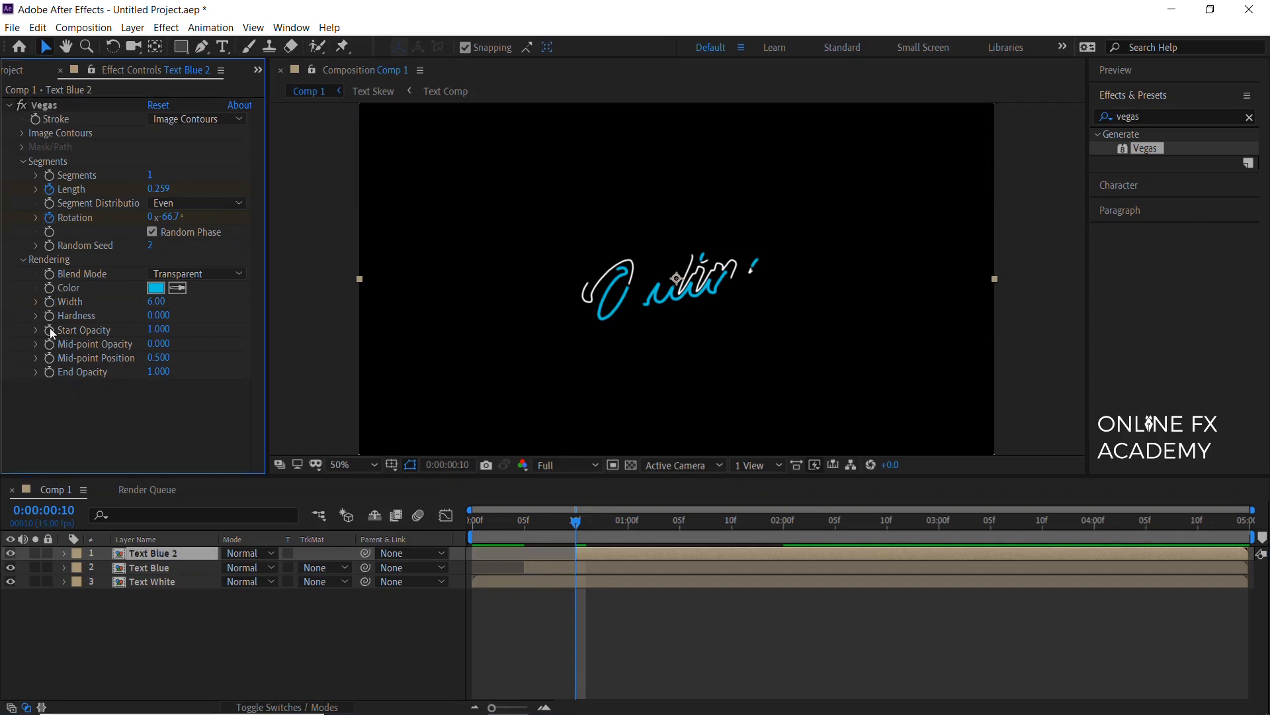
left_click(49, 302)
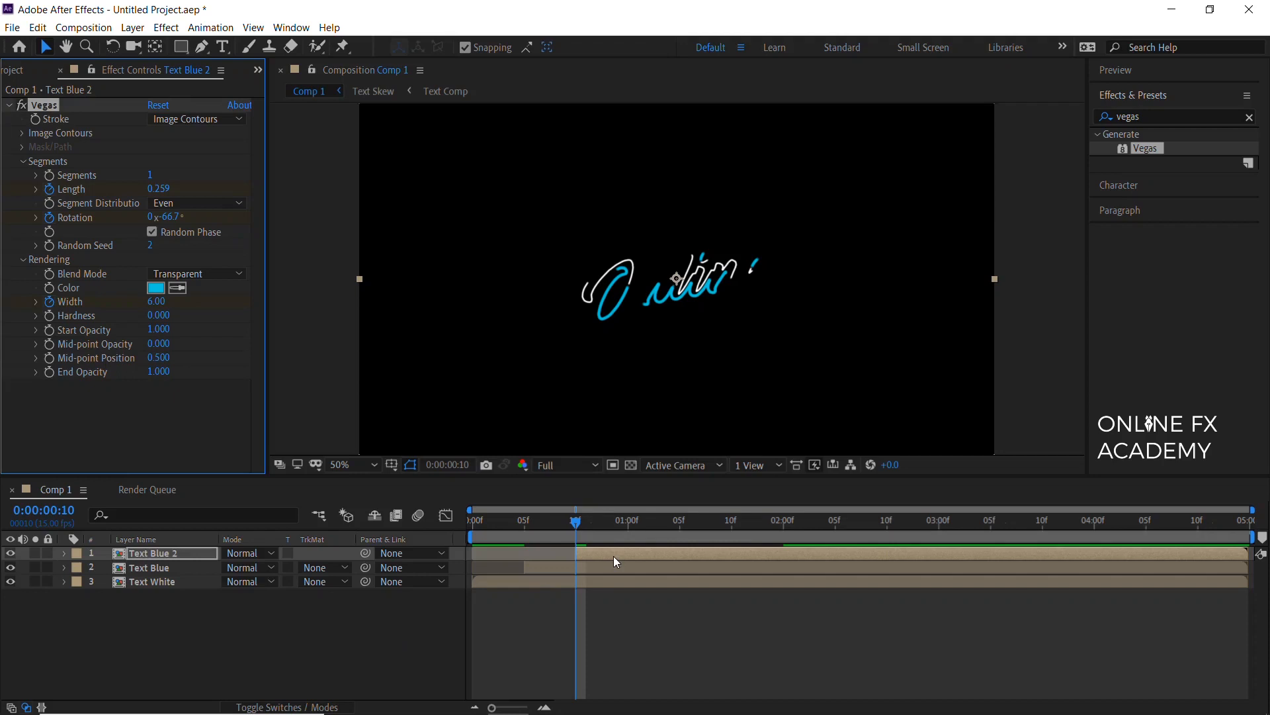
left_click_drag(588, 517, 782, 527)
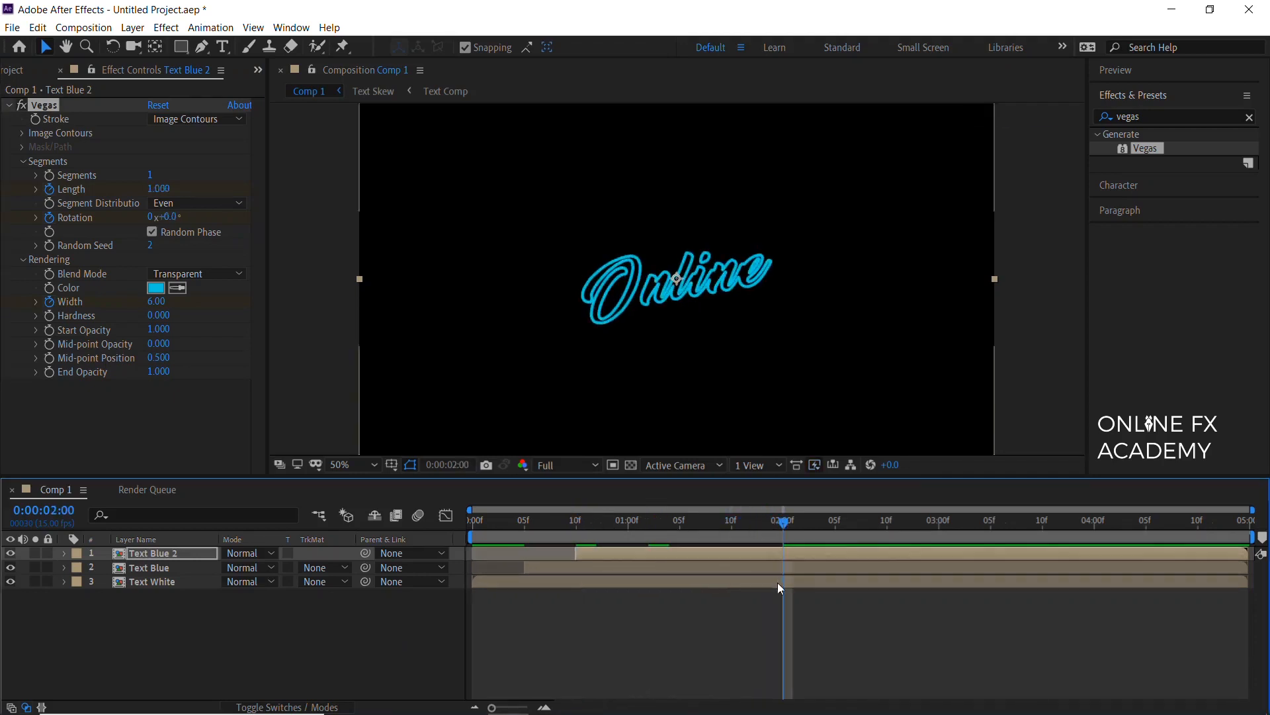
left_click(156, 302)
type("11")
key("Return")
left_click(472, 521)
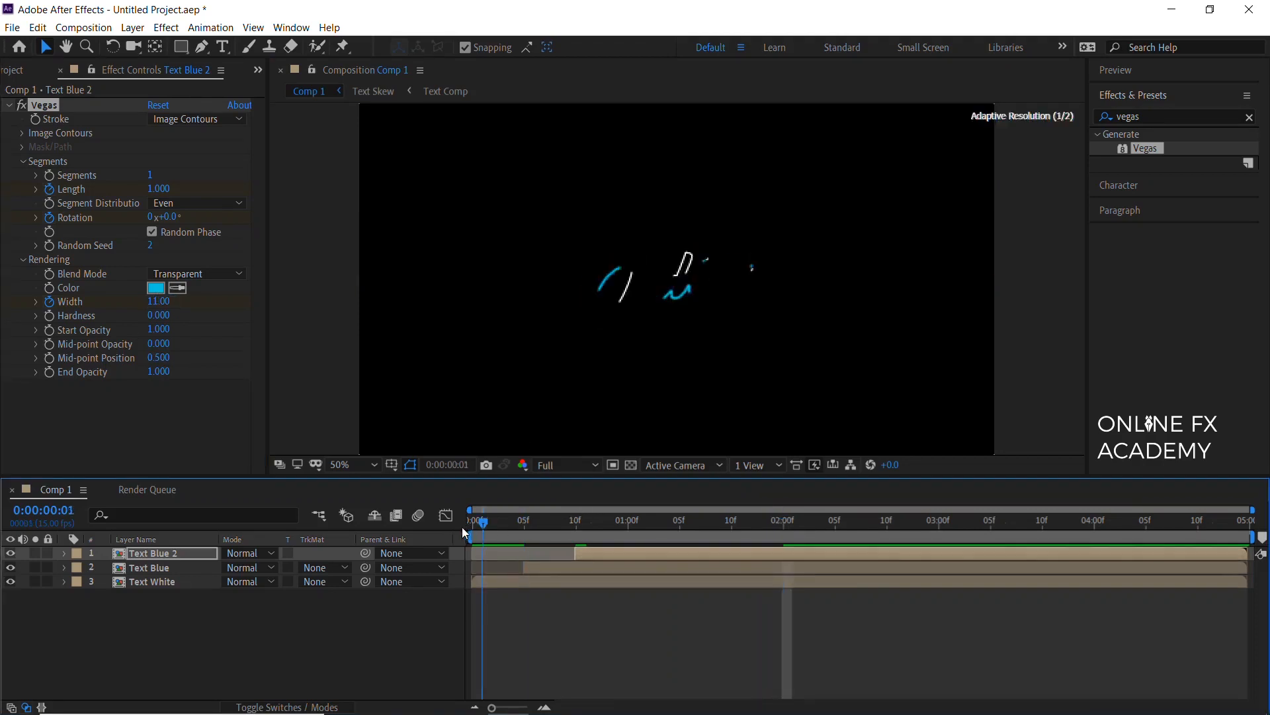
key("space")
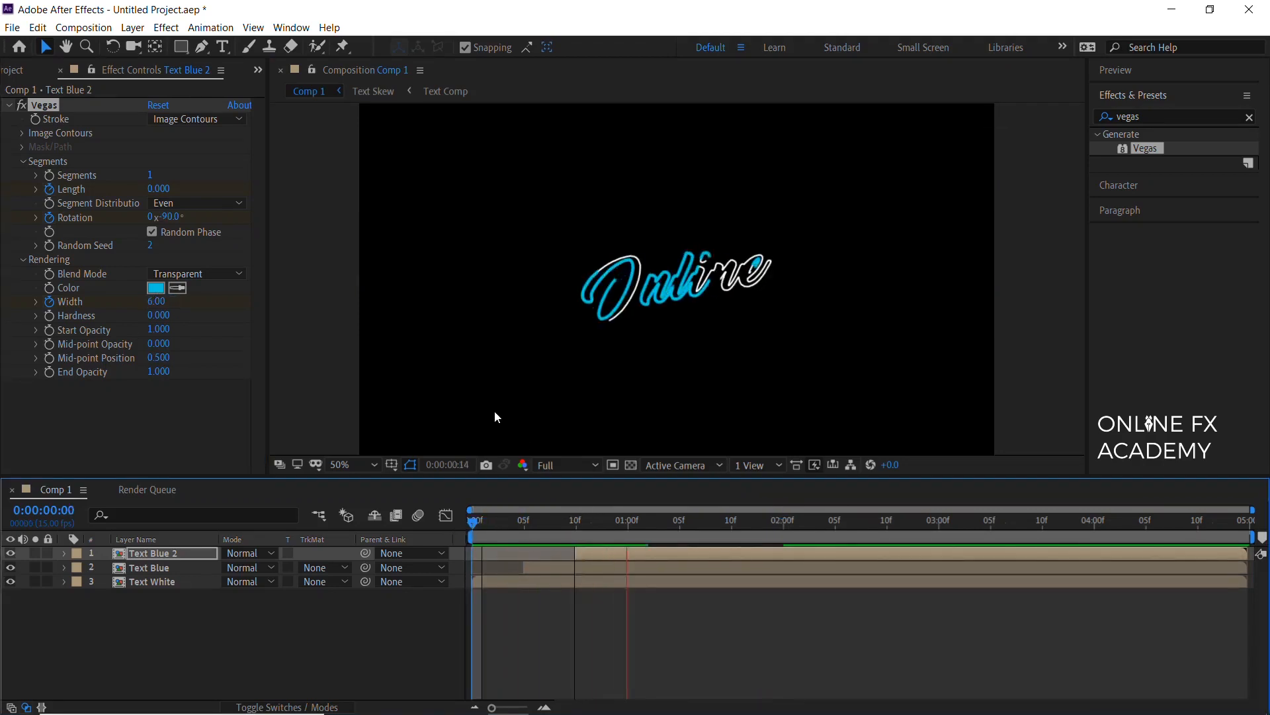
- Find the Minimax effect and apply it to the Text Blue 2 layer above Vegas
left_click(1169, 118)
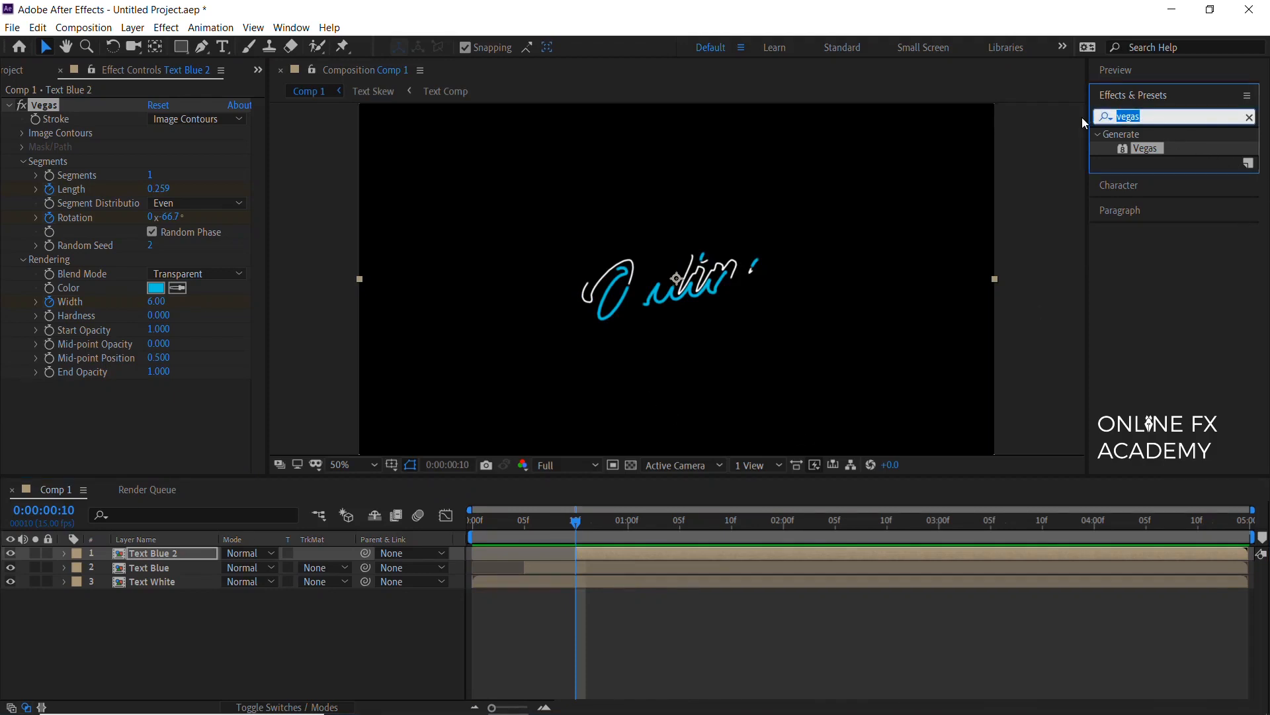
type("minima")
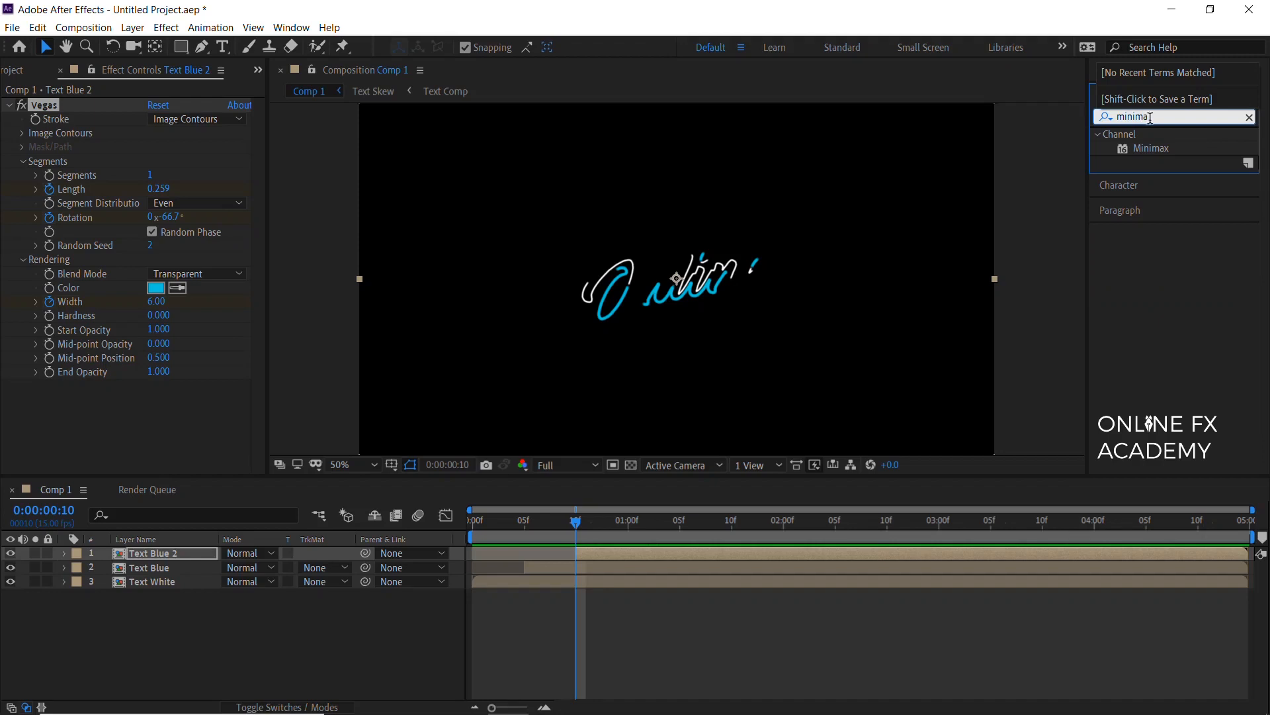
left_click_drag(1149, 148, 63, 101)
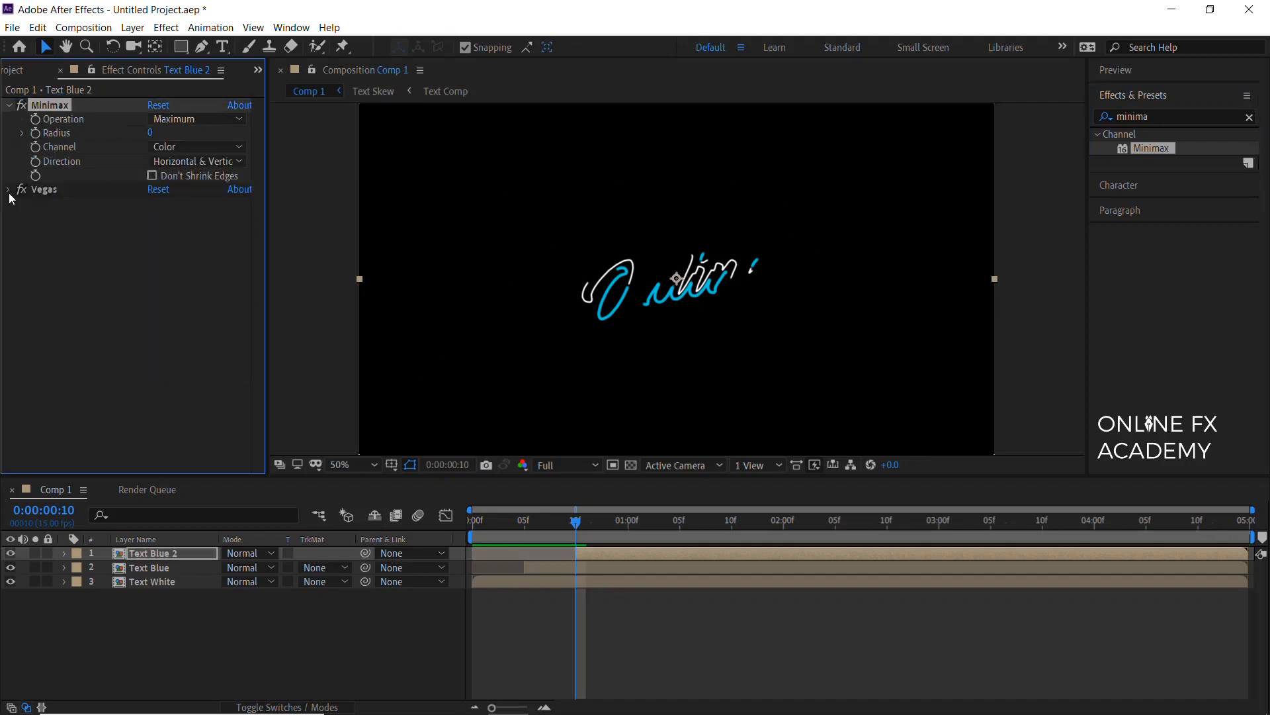
- Set the Minimax Operation to Minimum and its Channel to Alpha and Color
left_click(201, 121)
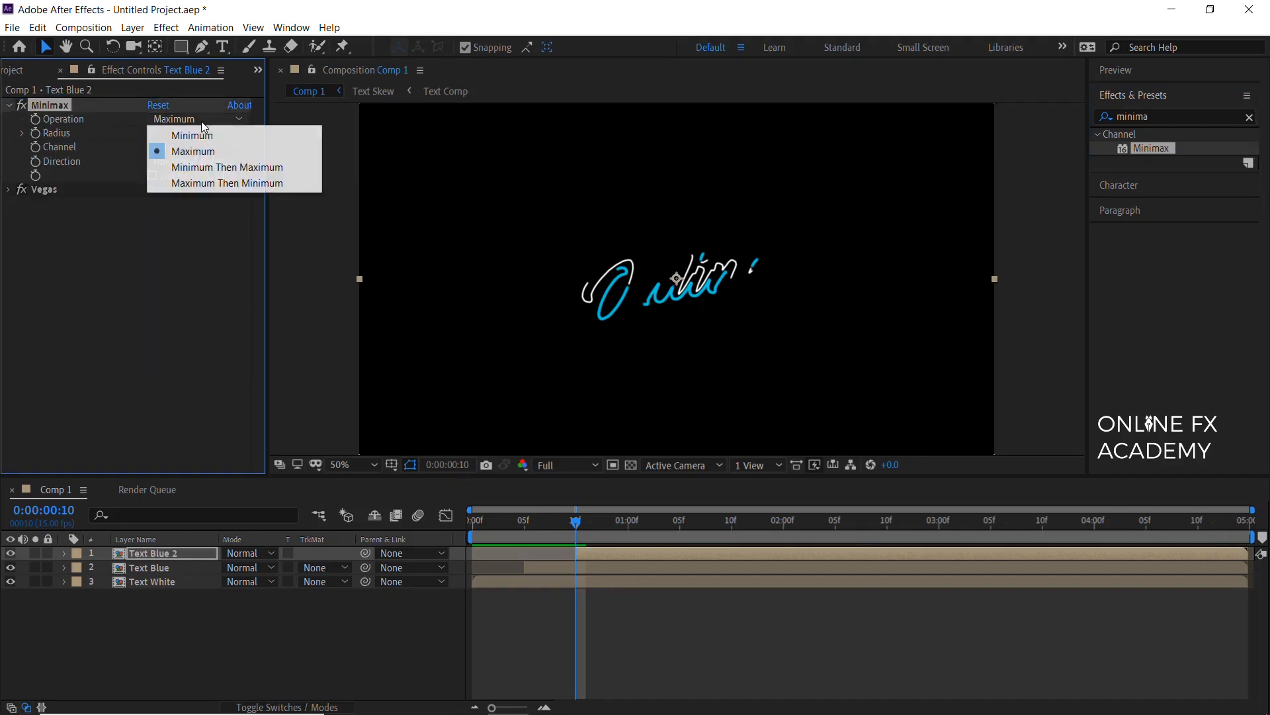
left_click(195, 140)
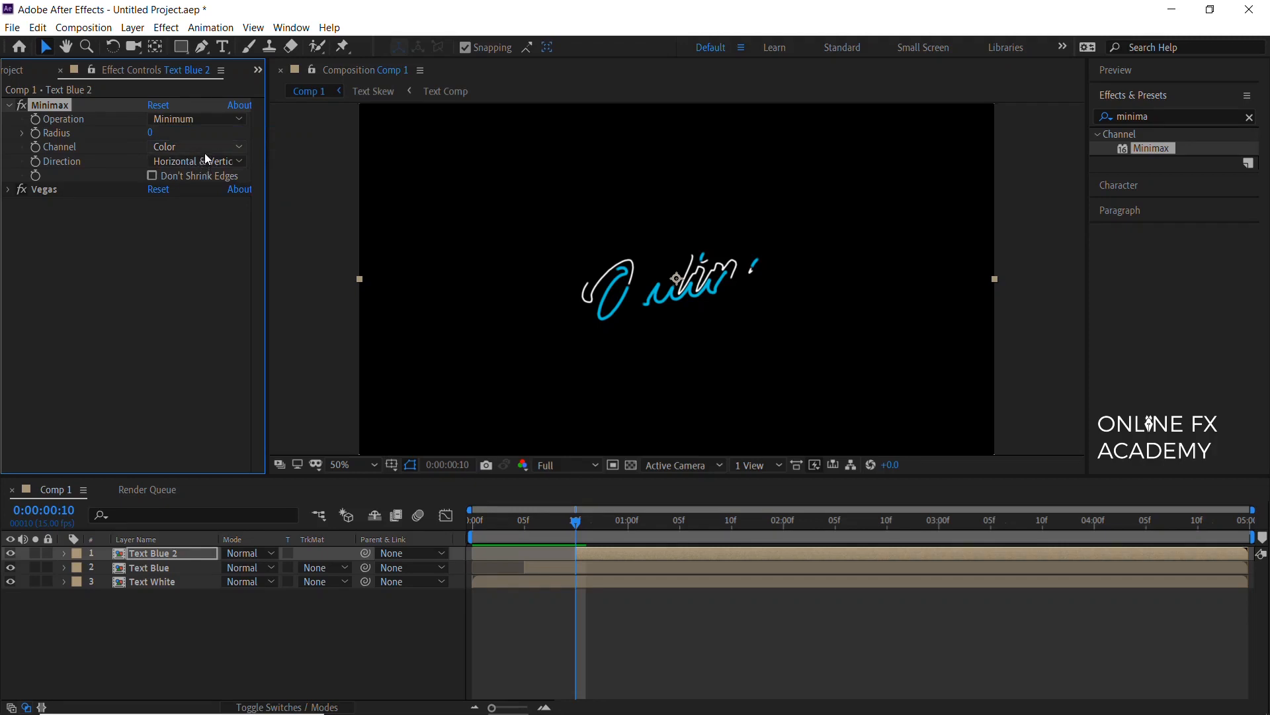
left_click(204, 148)
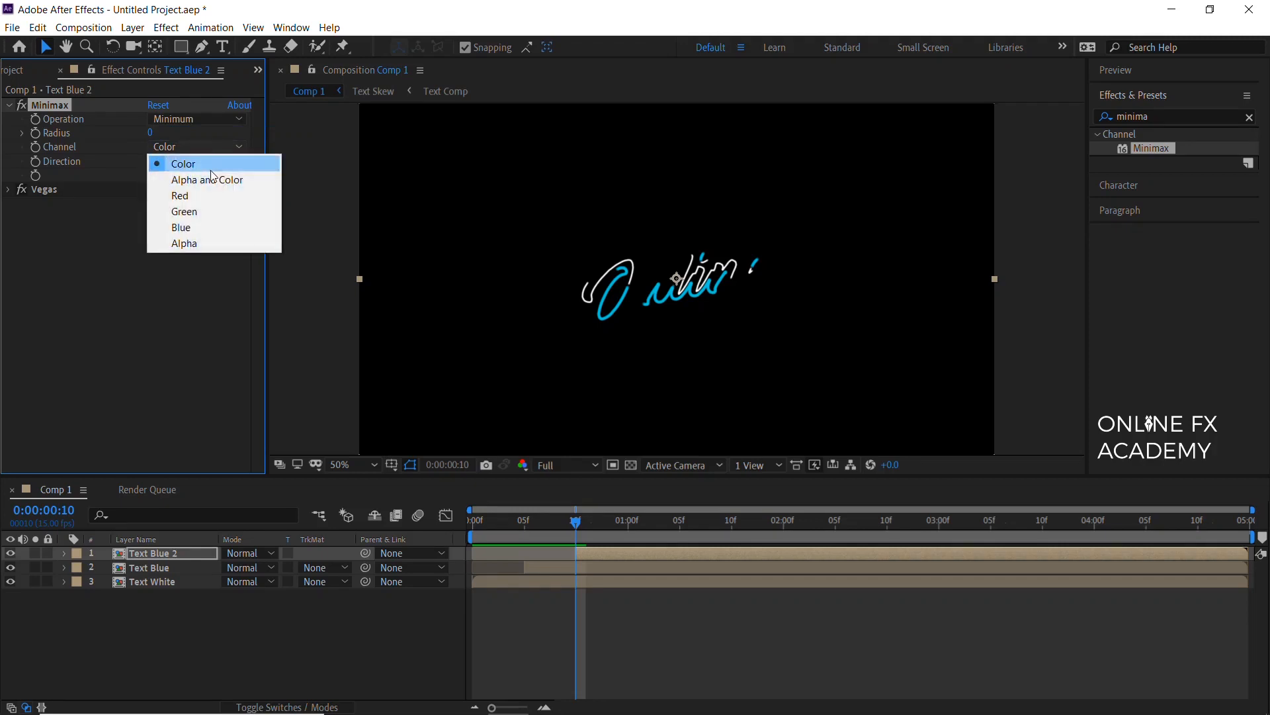
left_click(211, 180)
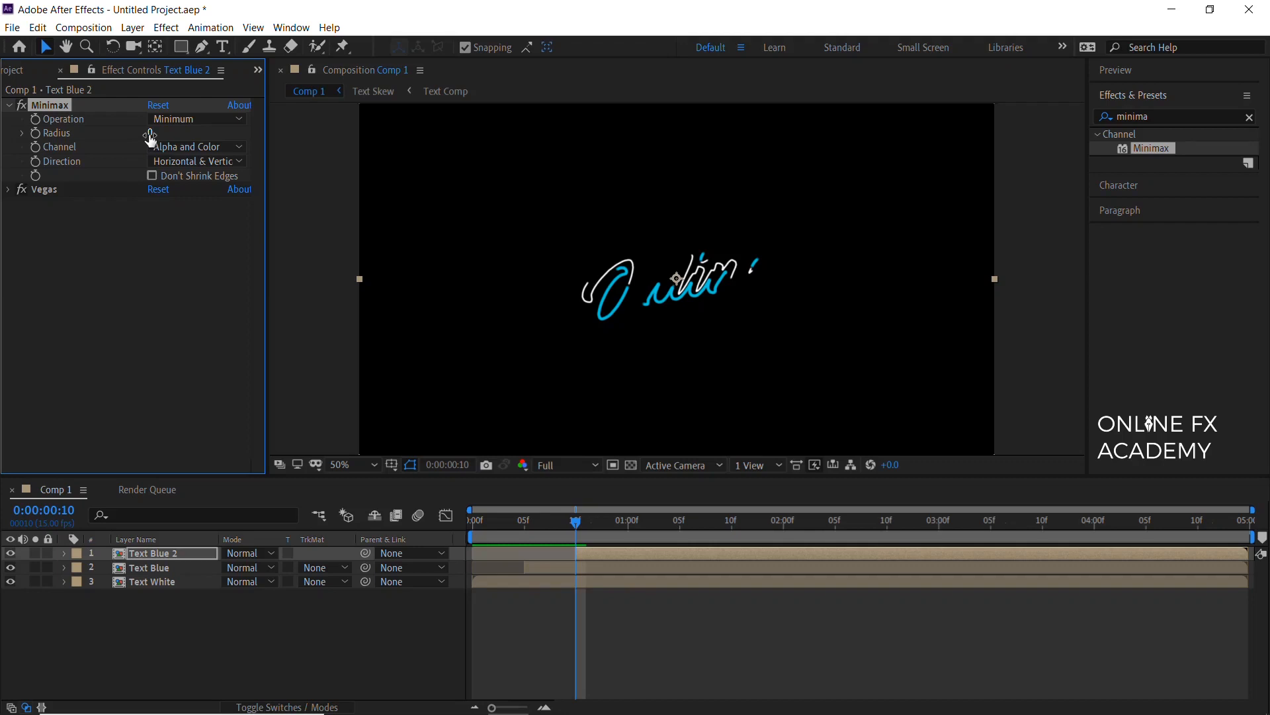
- Set the Minimax Radius on Text Blue 2 to 5 and return to the first frame
type("5")
left_click(201, 269)
left_click(472, 521)
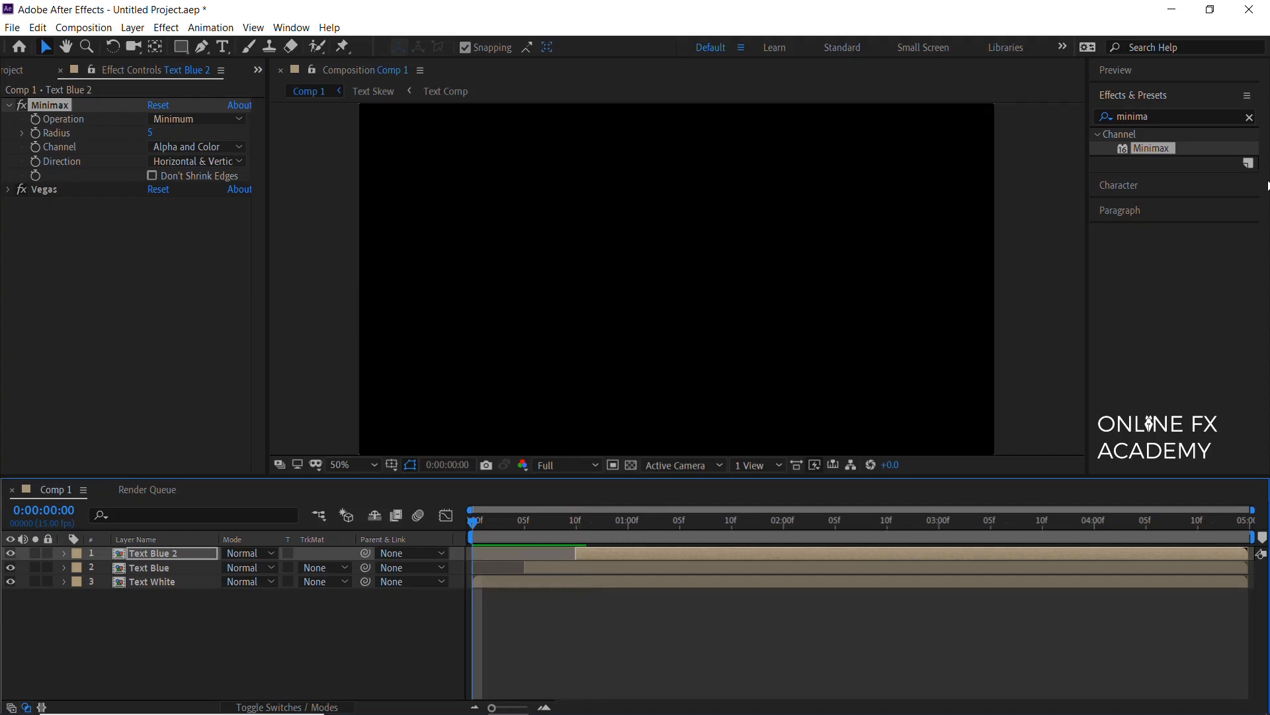
- Apply the Simple Choker effect to Text Blue 2, set its Choke Matte to 4, and preview the animation
left_click_drag(1181, 119, 1095, 119)
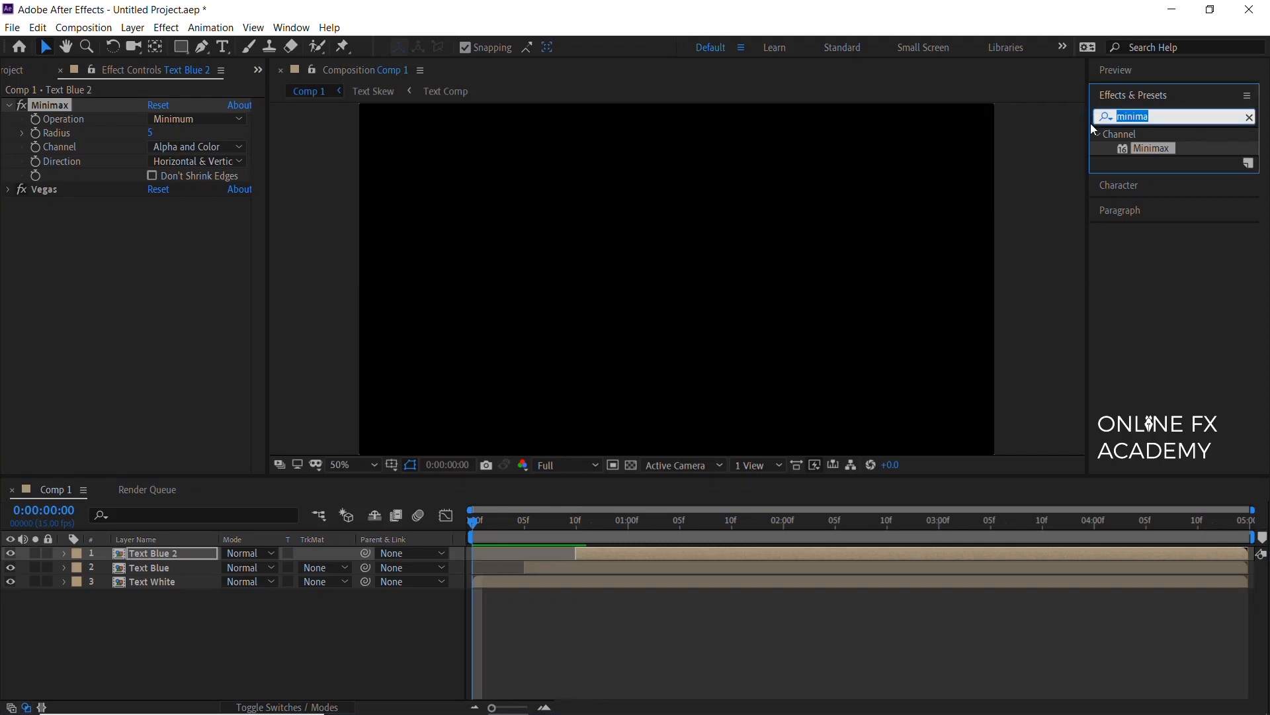
type("simple")
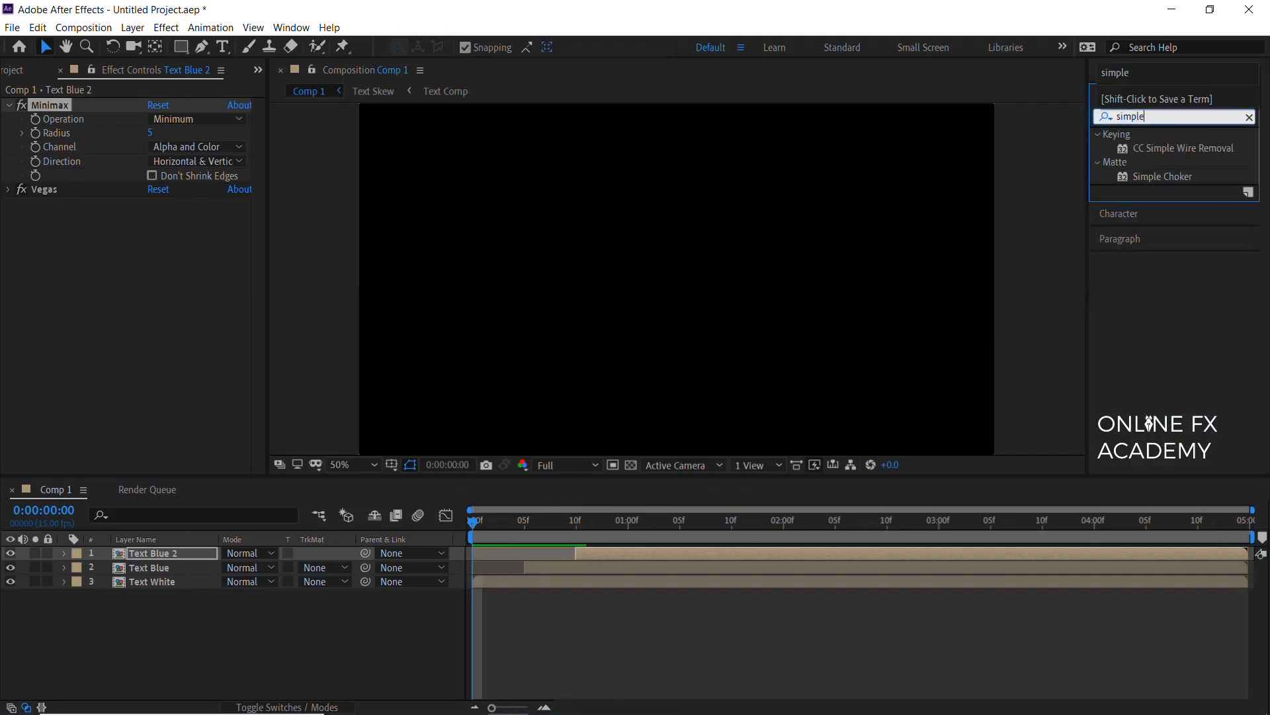
left_click_drag(1175, 177, 112, 272)
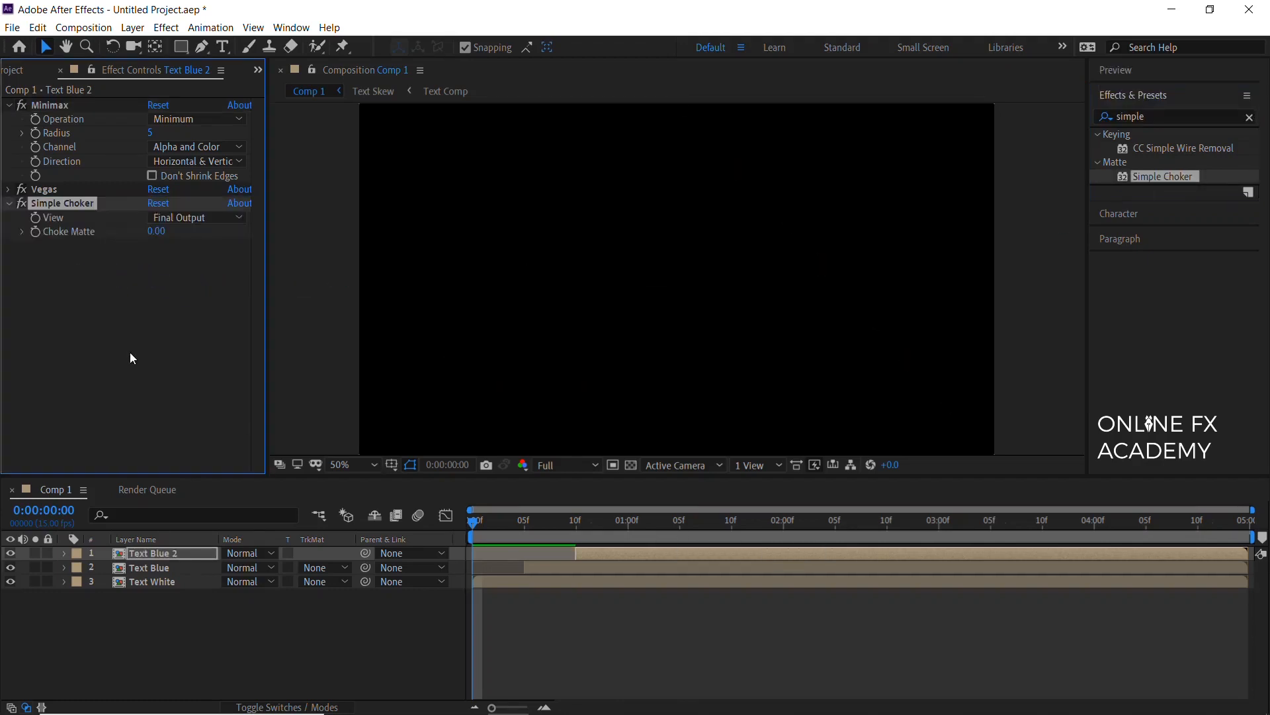
left_click(156, 232)
key("Return")
key("space")
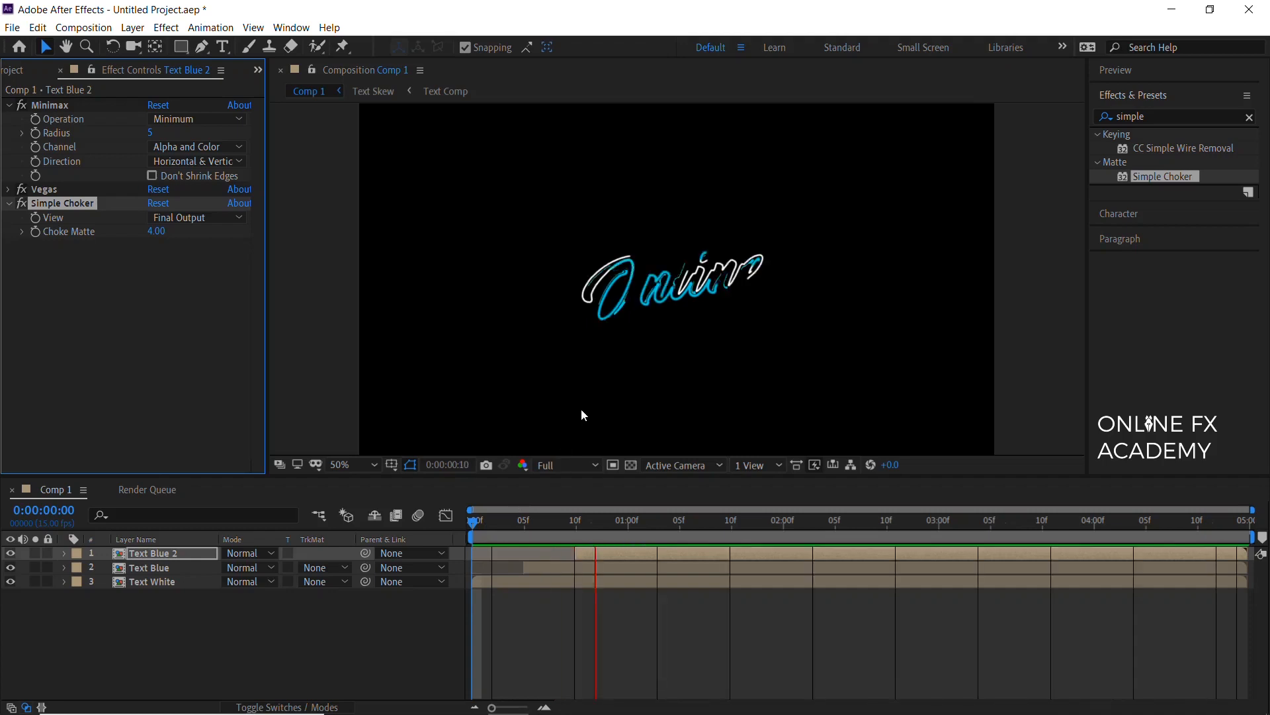
- Duplicate the Text Blue 2 layer, rename the copy Text Red, and trim its start to 0:00:01:00
left_click(169, 553)
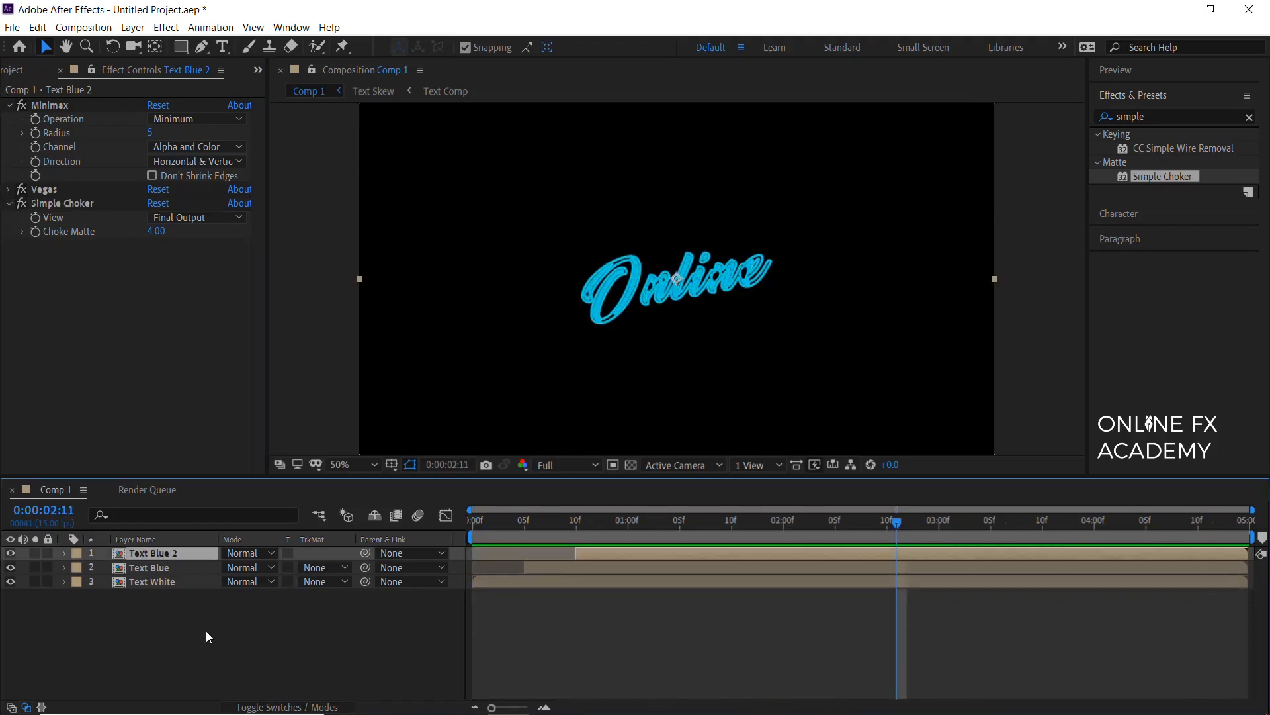
key("ctrl+d")
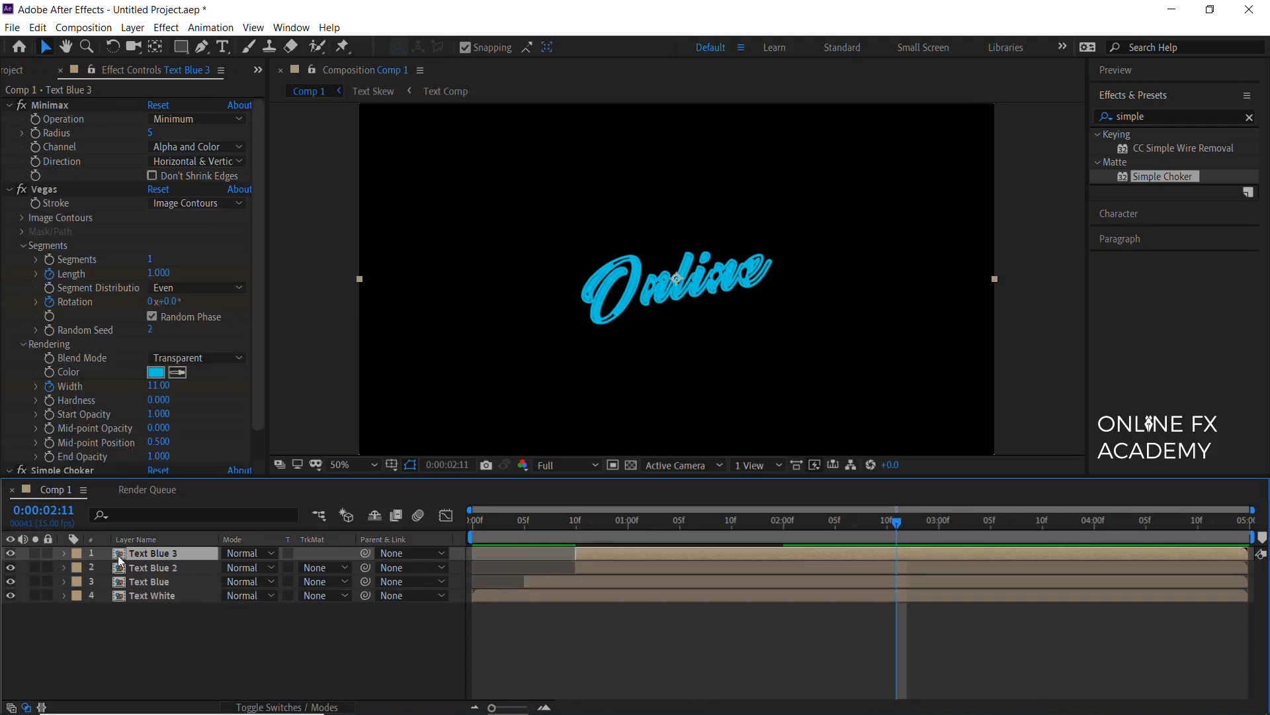
key("Return")
type("Red")
key("Return")
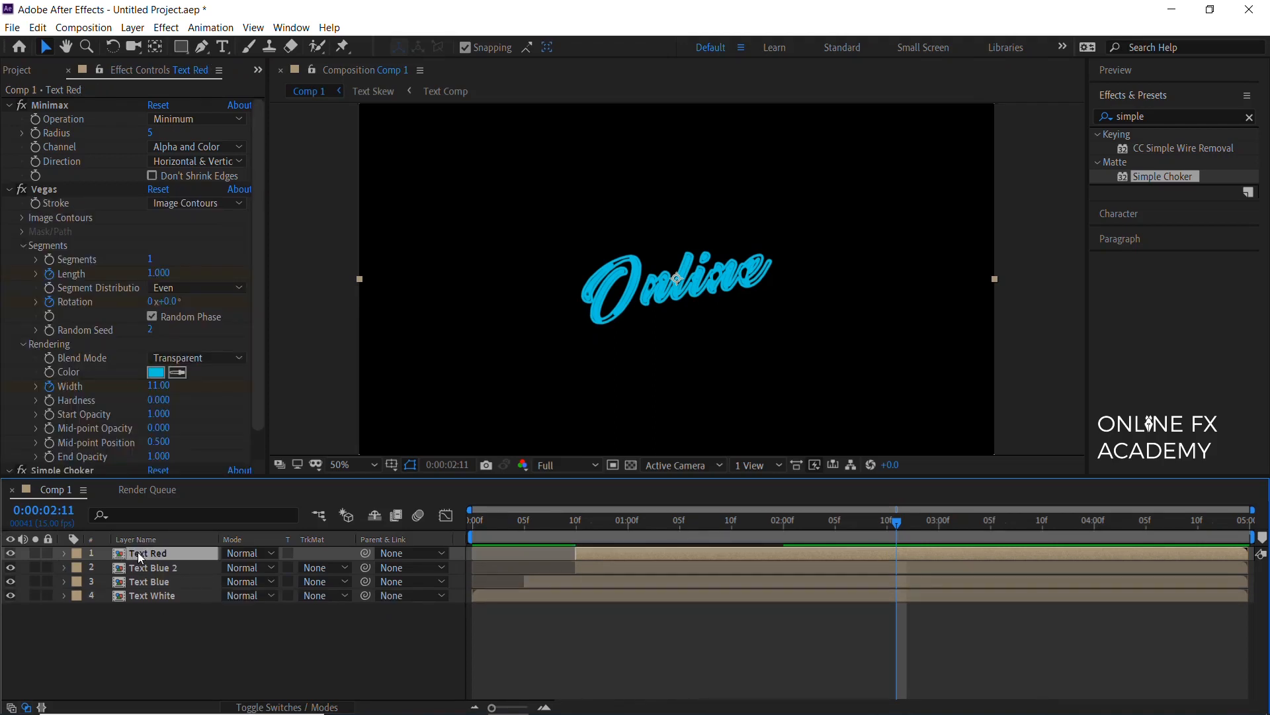
left_click_drag(618, 522, 474, 553)
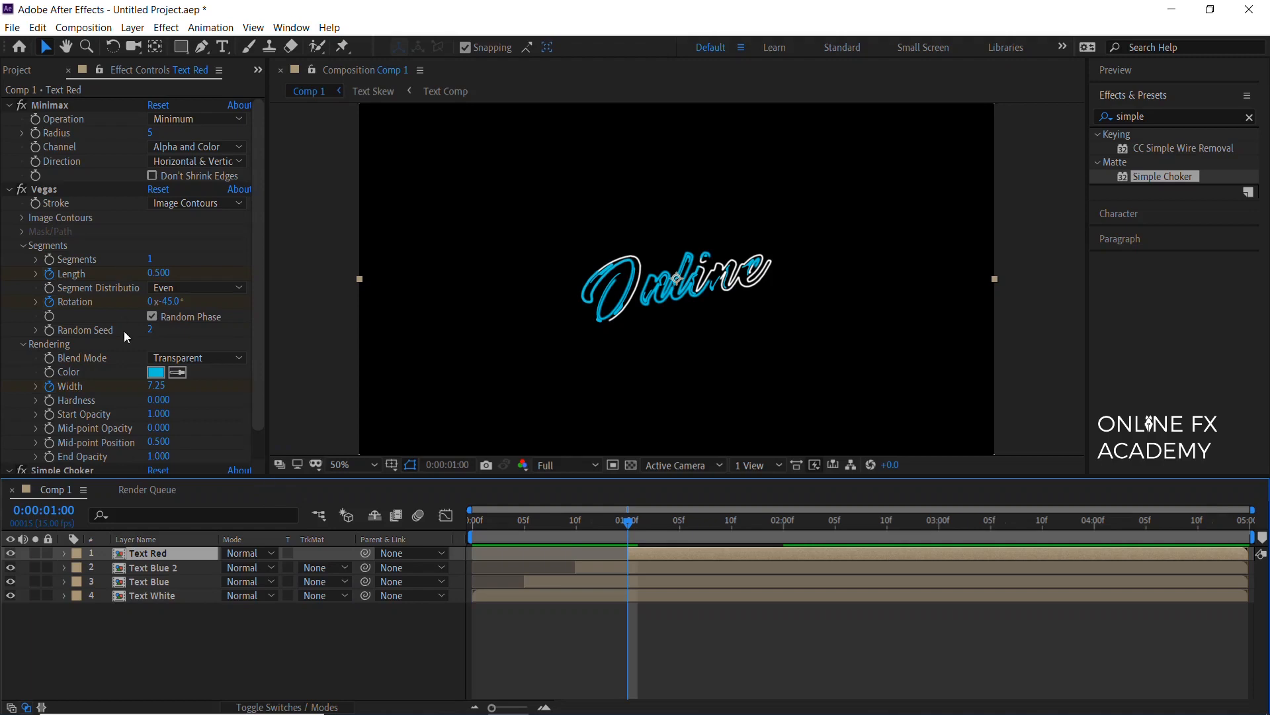
left_click(150, 329)
type("3")
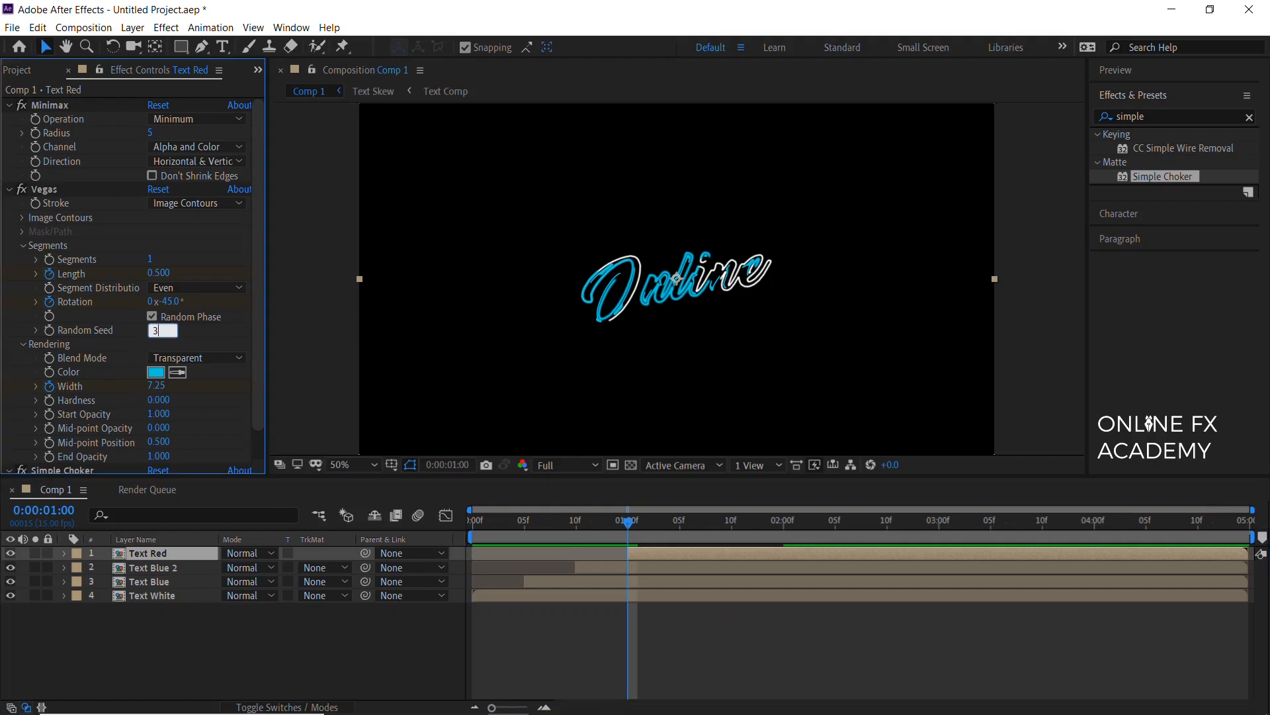
key("Escape")
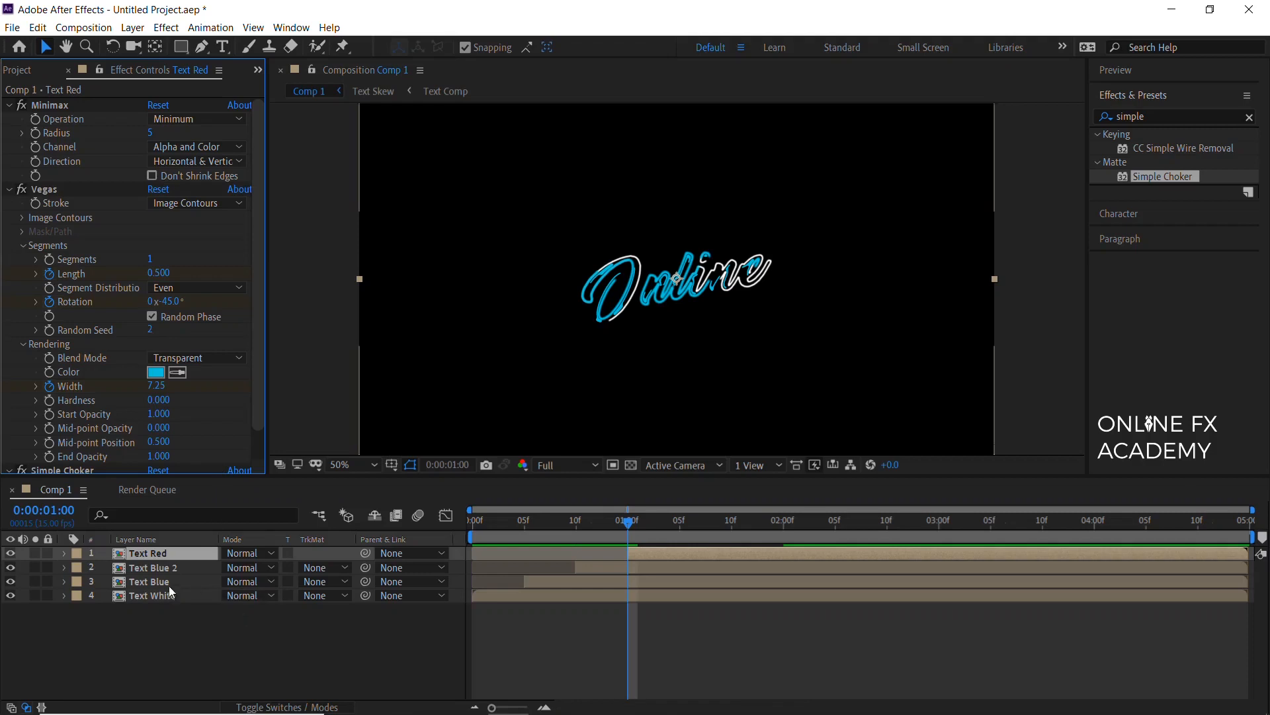
- Set the Vegas Random Seed on the Text Blue 2 layer to 3
left_click(606, 569)
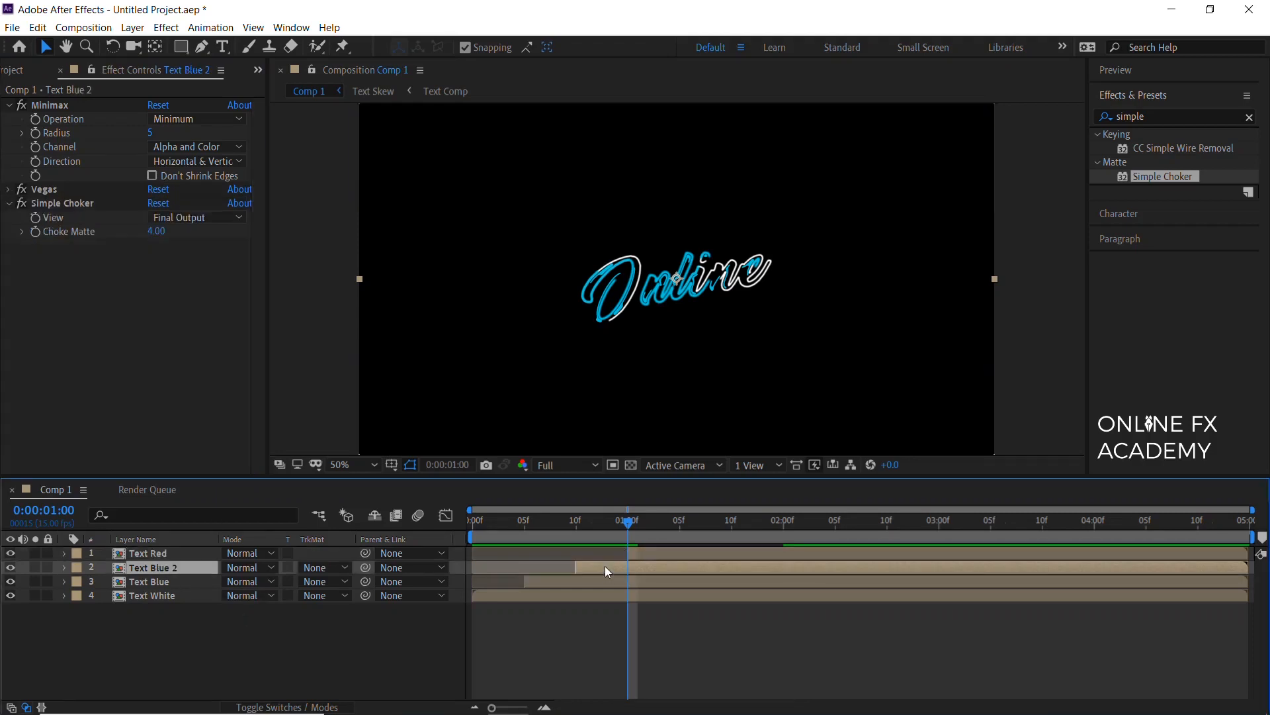
left_click(9, 190)
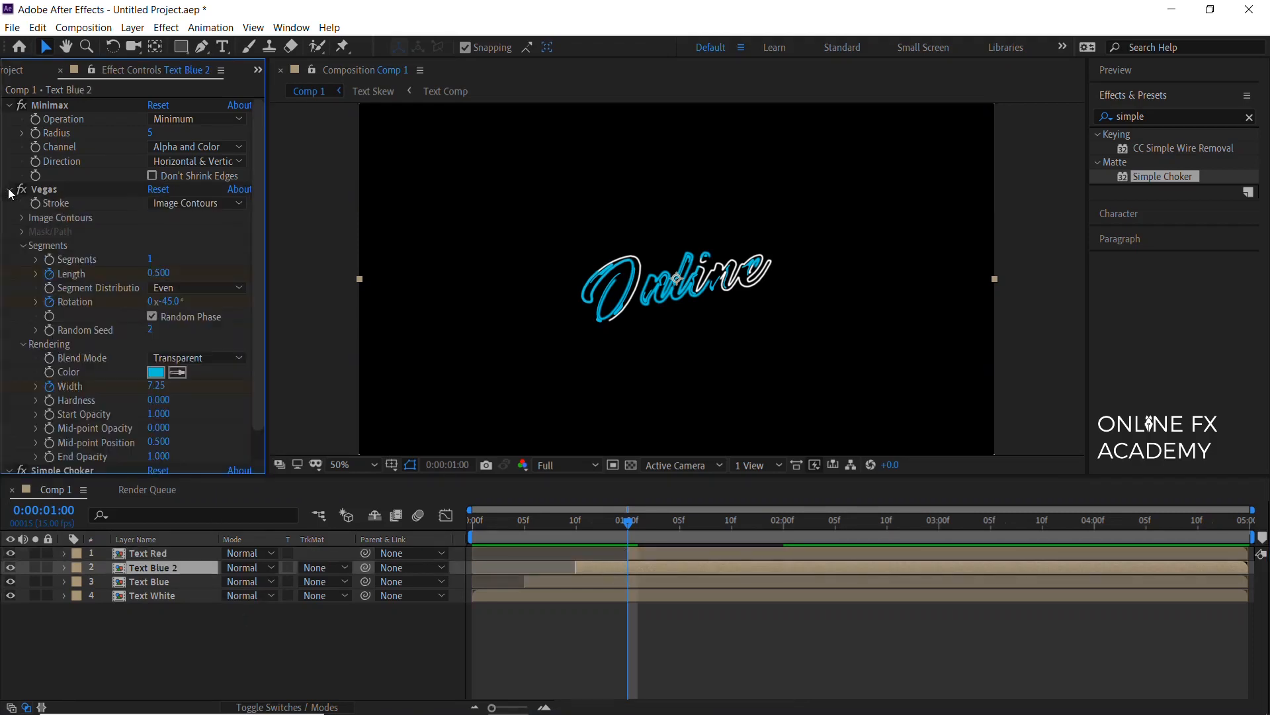
left_click(149, 330)
type("3")
key("Return")
- Set the Vegas Random Seed on the Text Red layer to 4
left_click(178, 553)
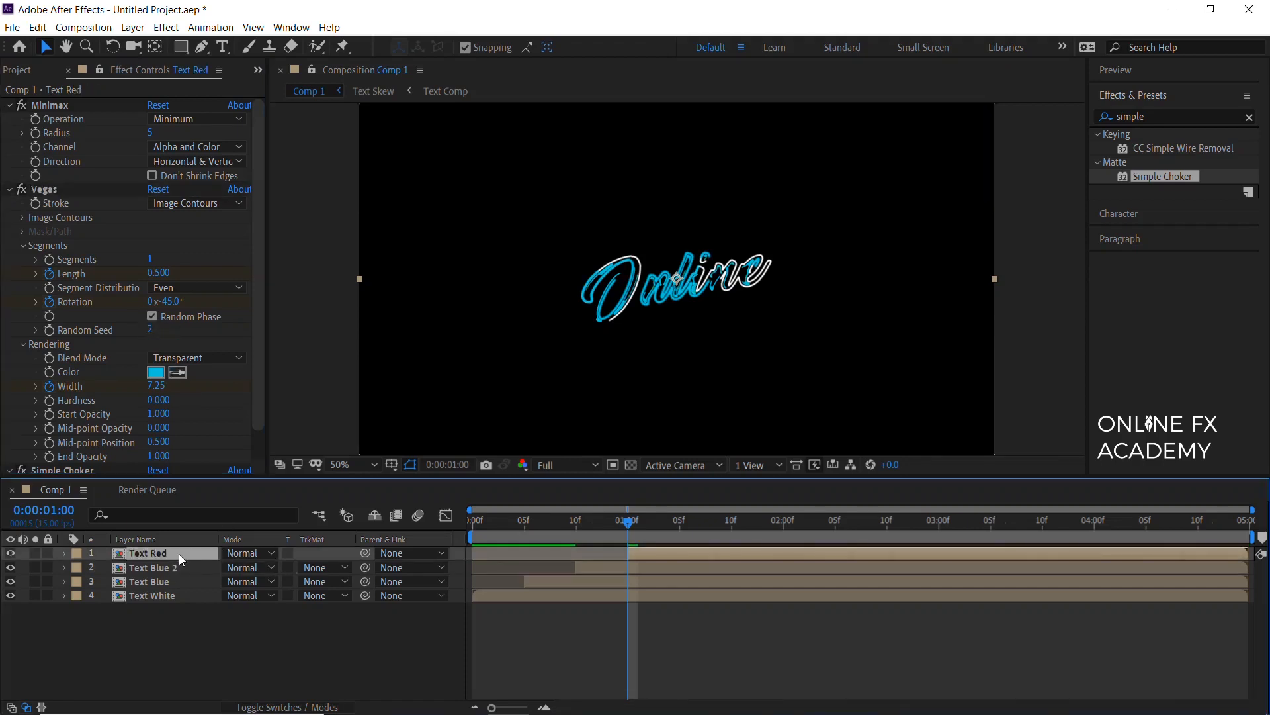
left_click(149, 332)
type("4")
key("Return")
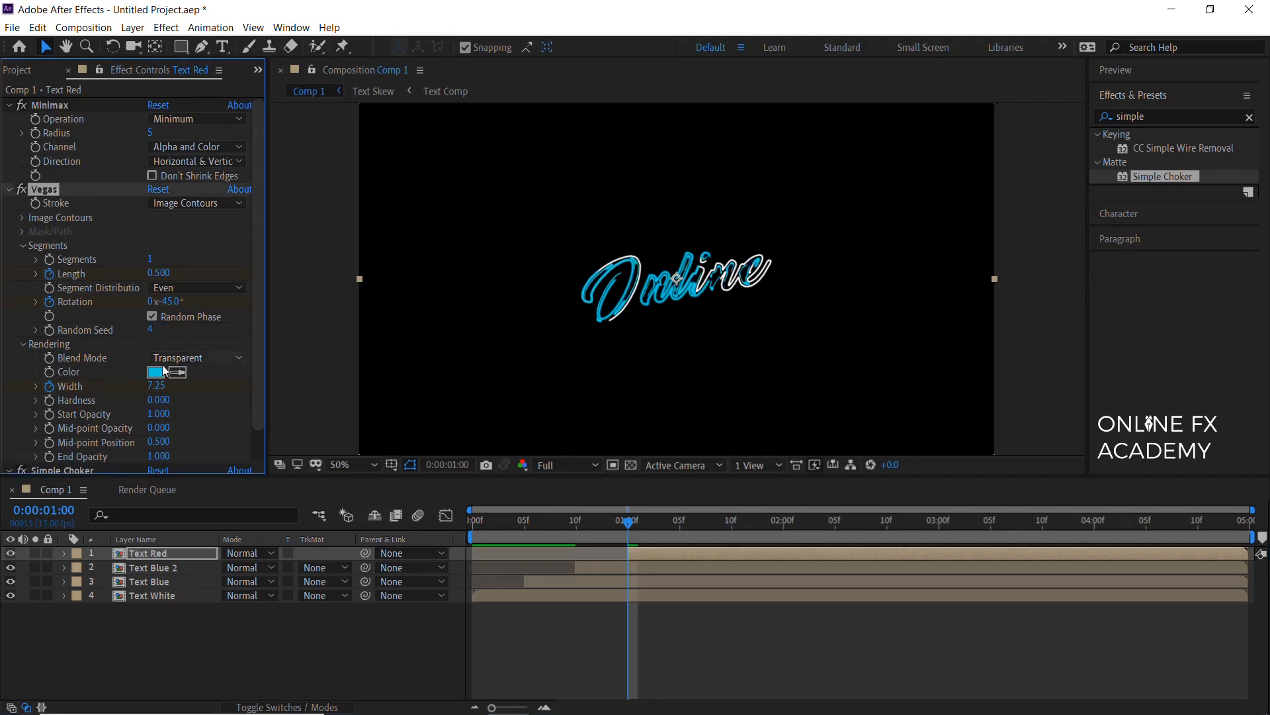
- Change the Vegas Color on Text Red to red E00000 and preview the animation
left_click(156, 373)
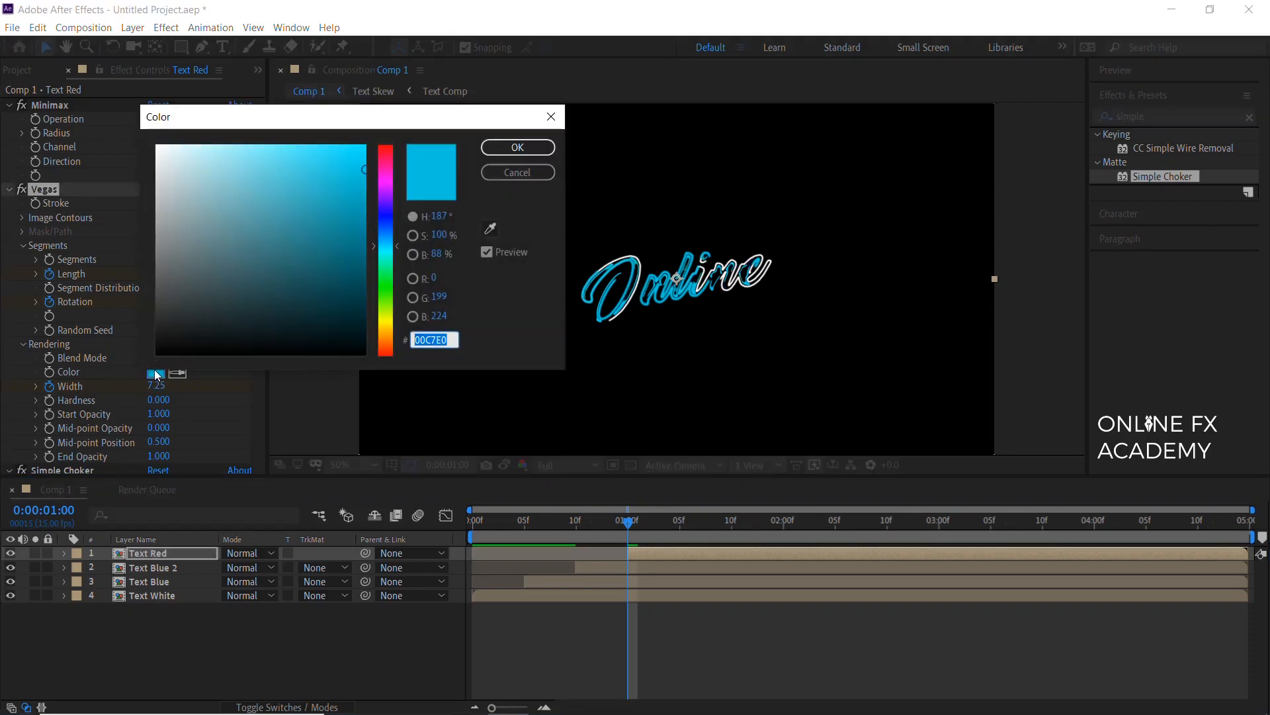
type("E00000")
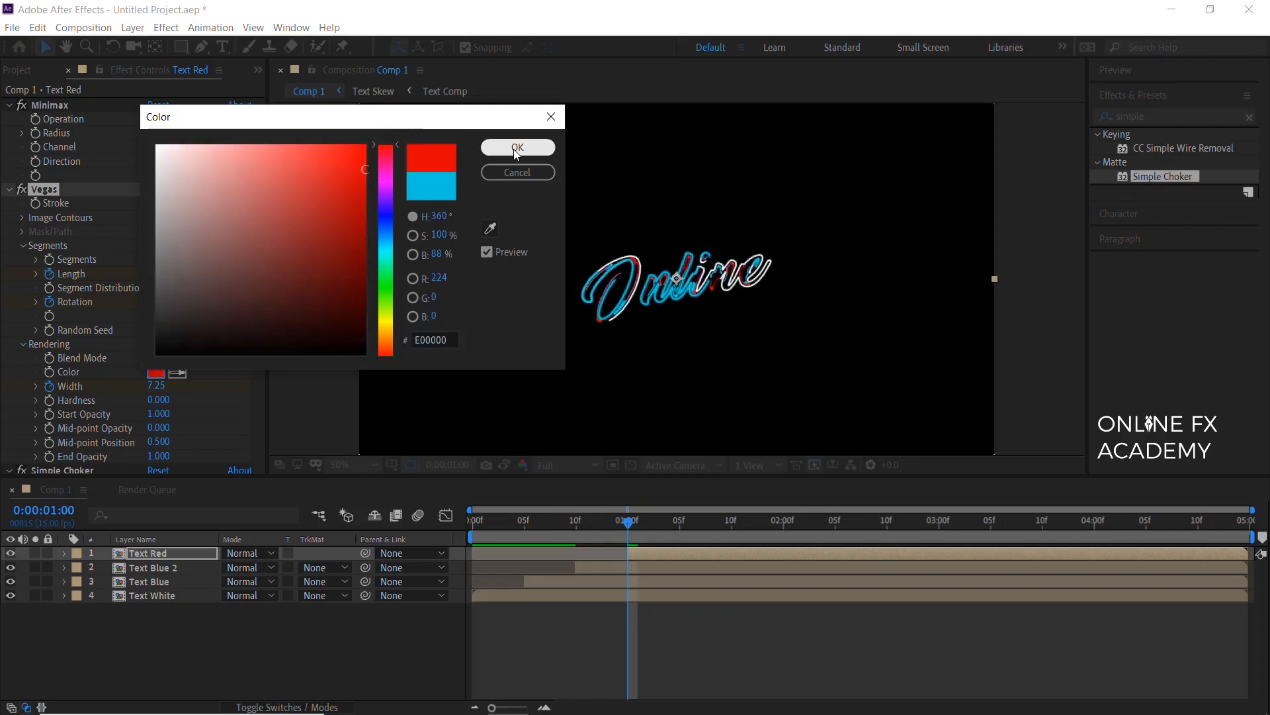
left_click(517, 147)
key("space")
key("space")
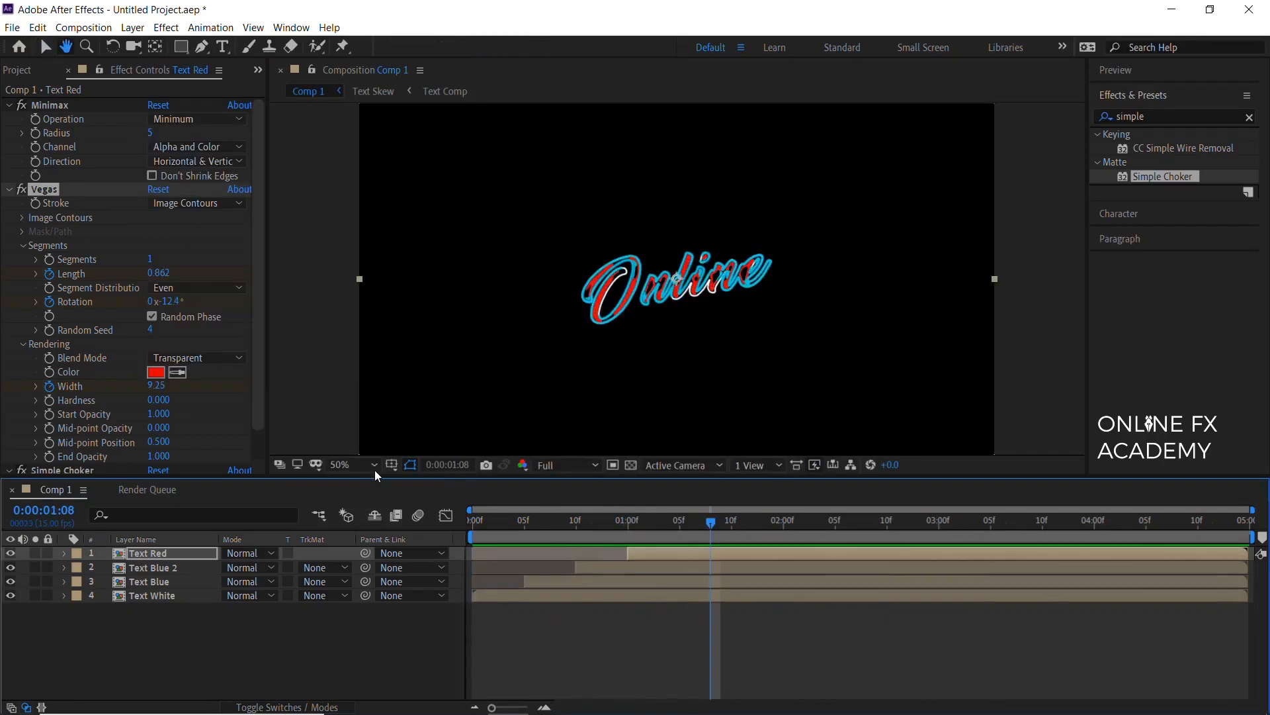
- Duplicate the Text Red layer and trim the copy's start to 0:00:01:05
left_click(147, 638)
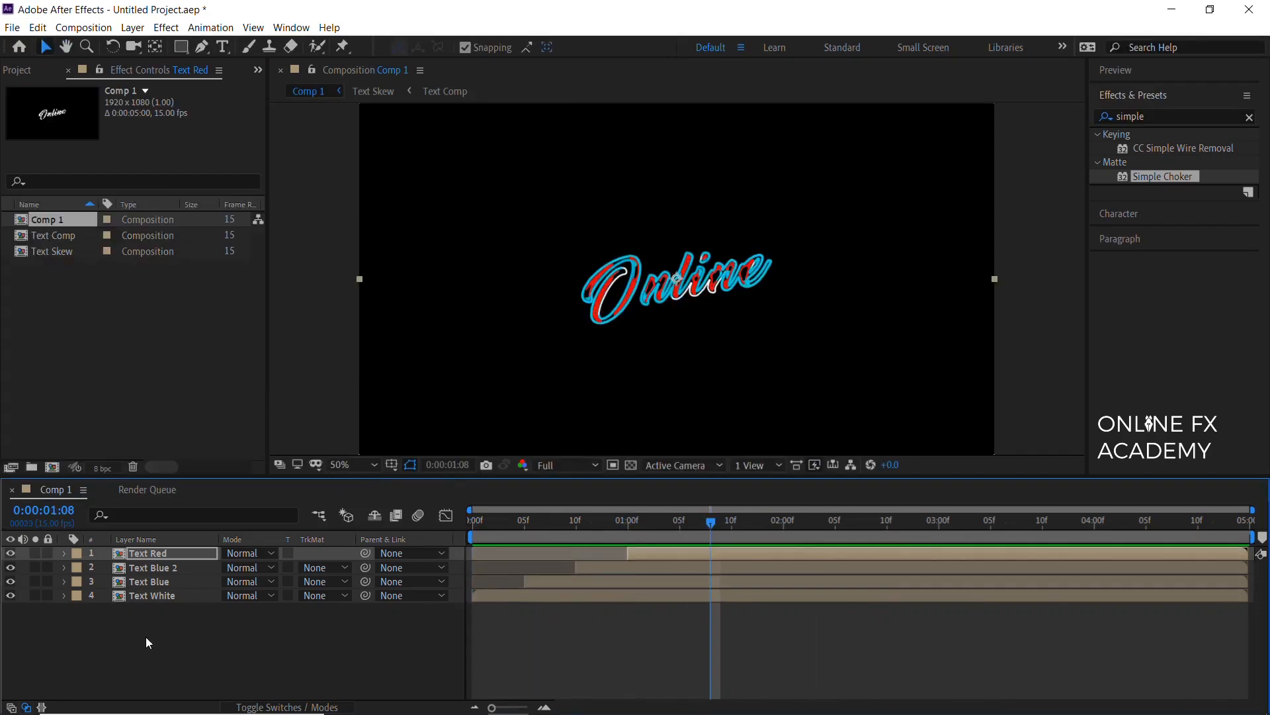
left_click(154, 548)
key("ctrl+d")
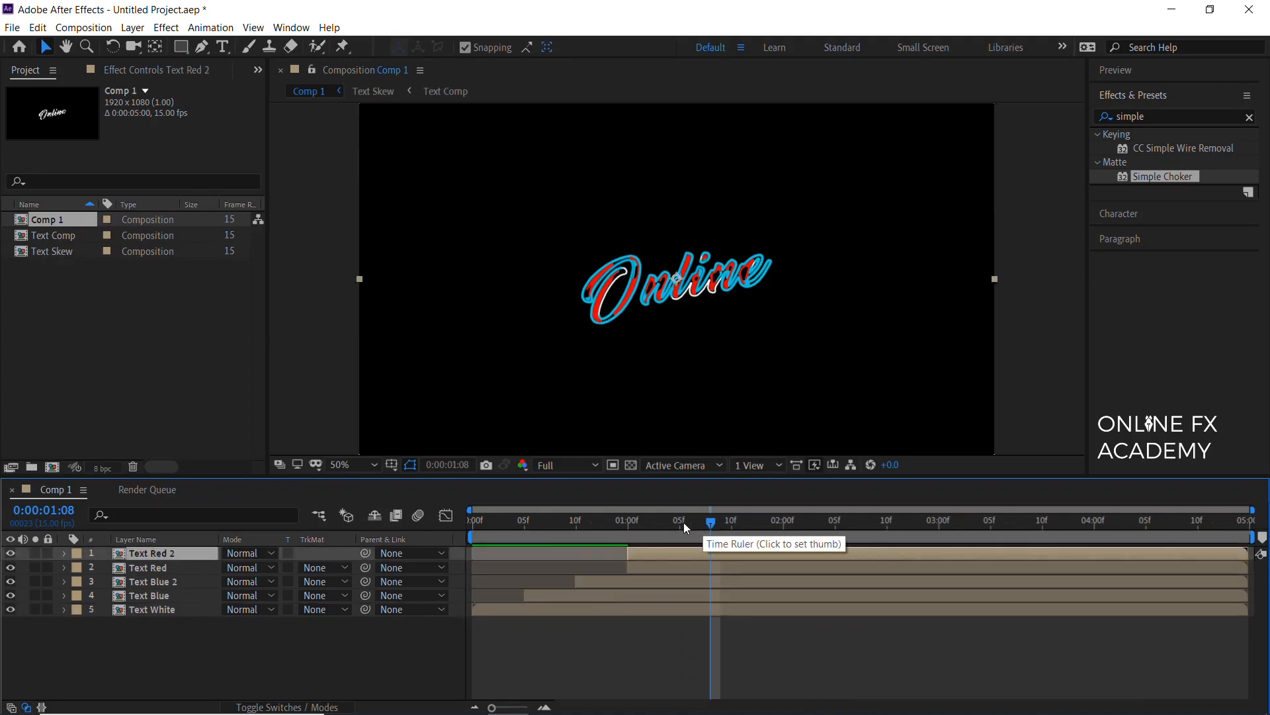
left_click_drag(640, 551, 691, 552)
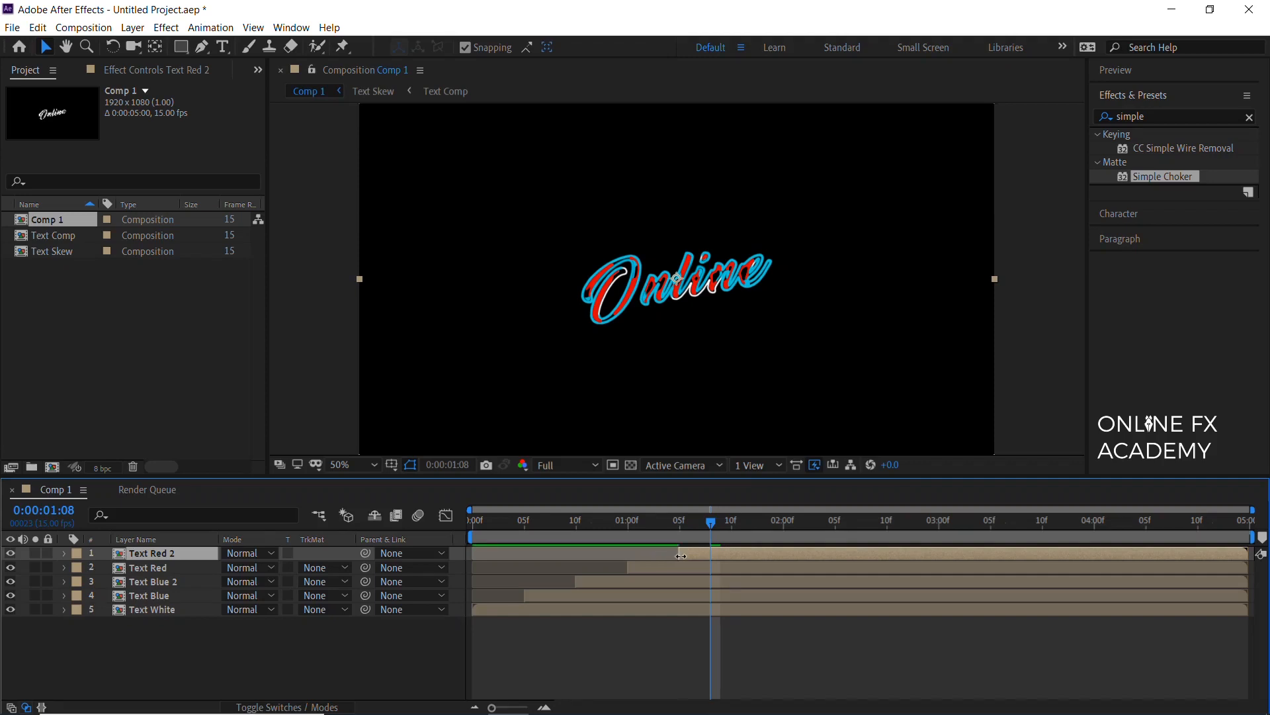
- Set the Vegas Random Seed on the Text Red 2 layer to 5
left_click(169, 70)
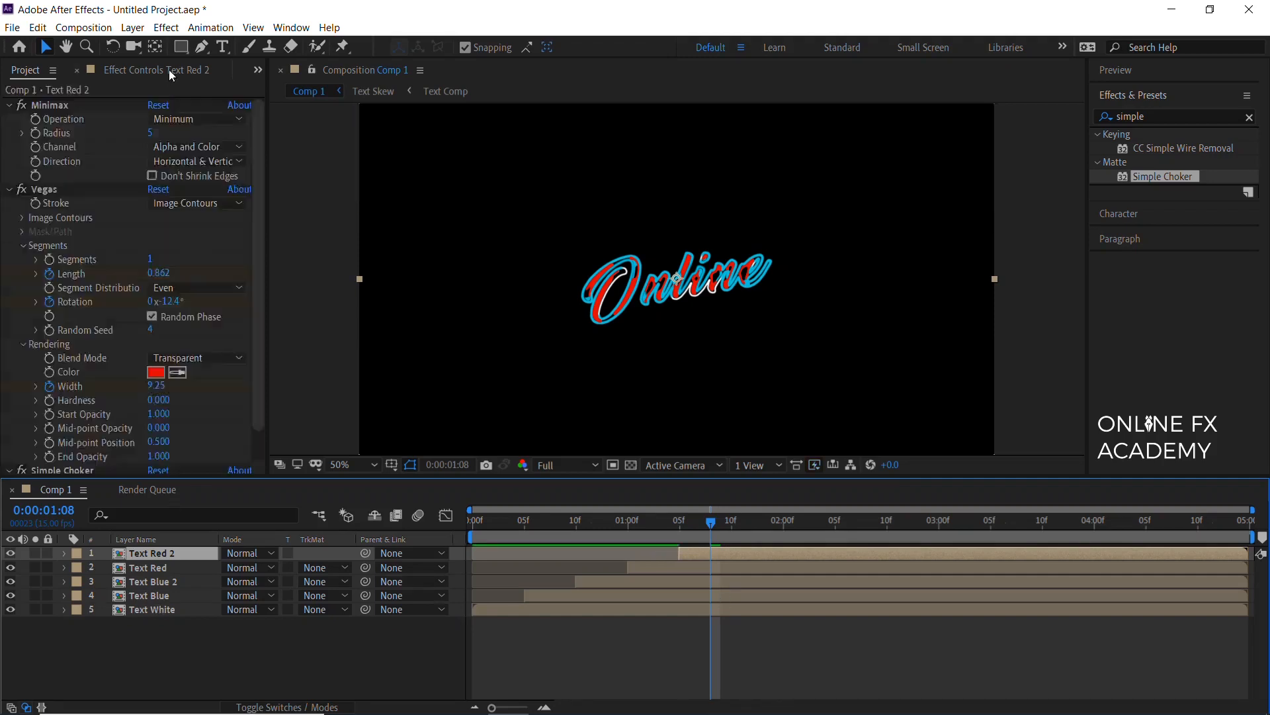
left_click(152, 331)
type("5")
key("Return")
- Retime the Vegas keyframes on Text Red 2, including Width, to run from 0:00:01:05 to 0:00:03:05, and preview the animation
key("u")
key("k")
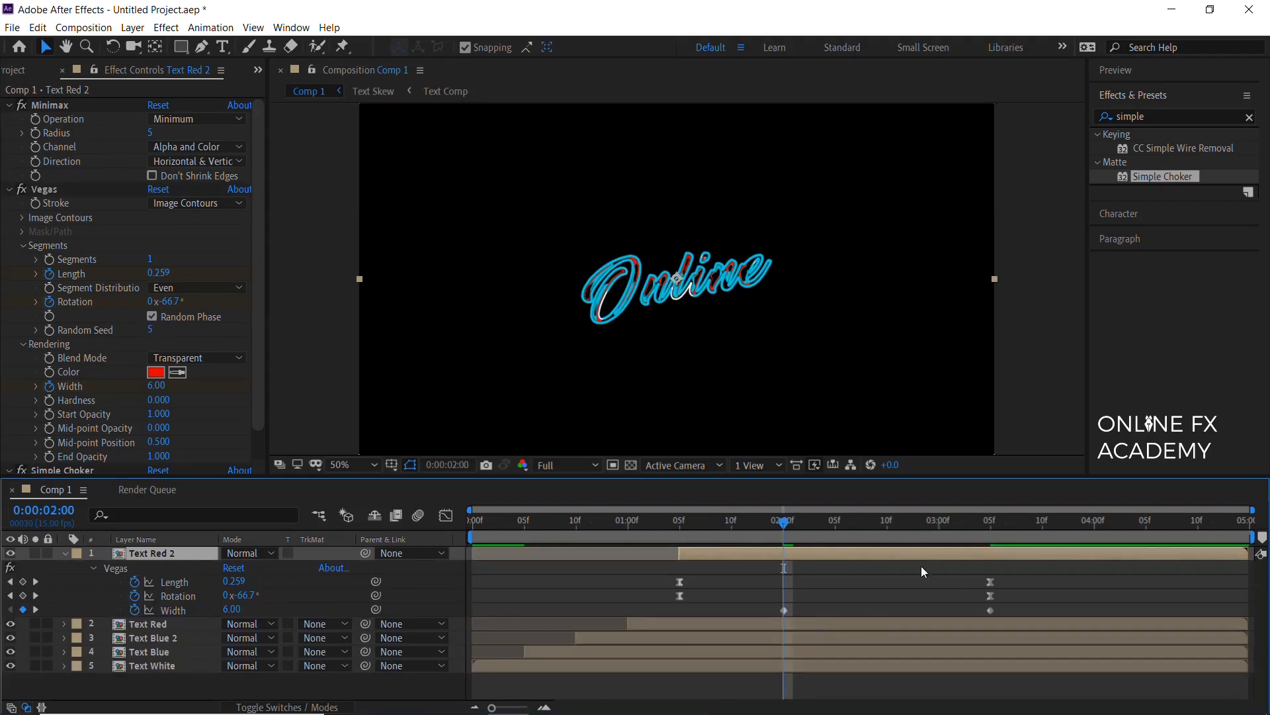
left_click_drag(788, 523, 992, 538)
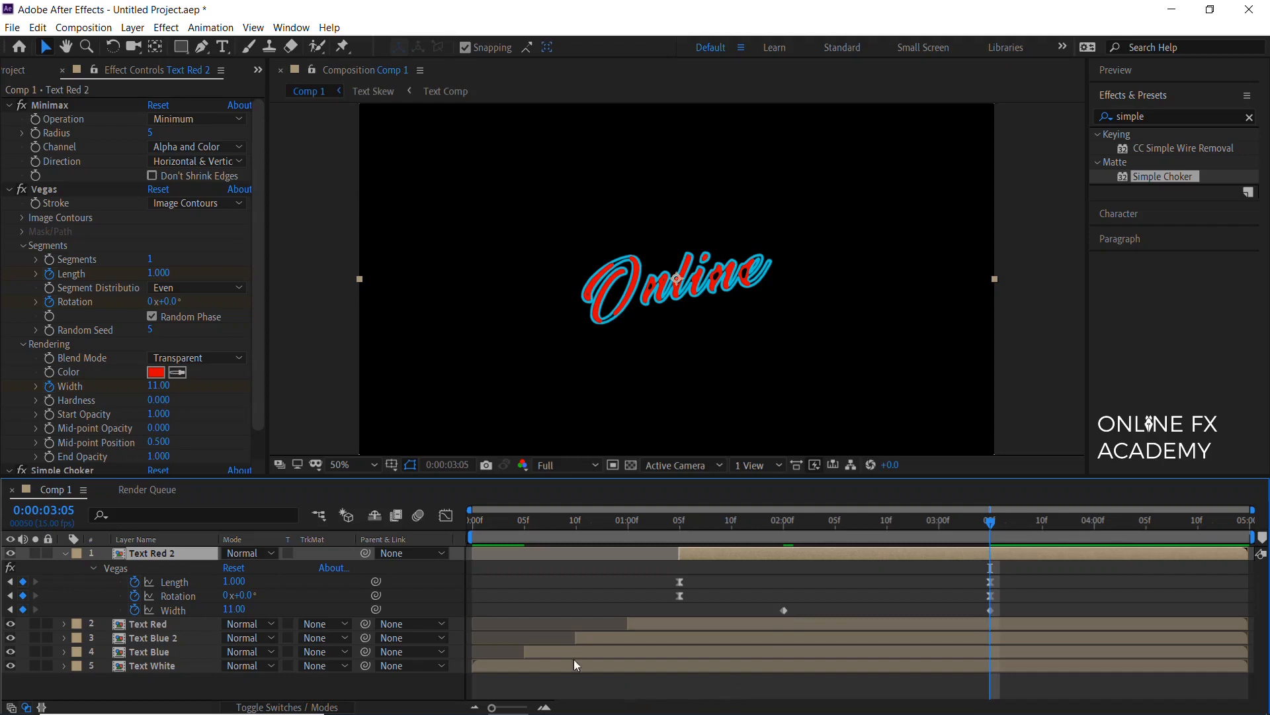
left_click_drag(783, 610, 683, 608)
key("space")
key("space")
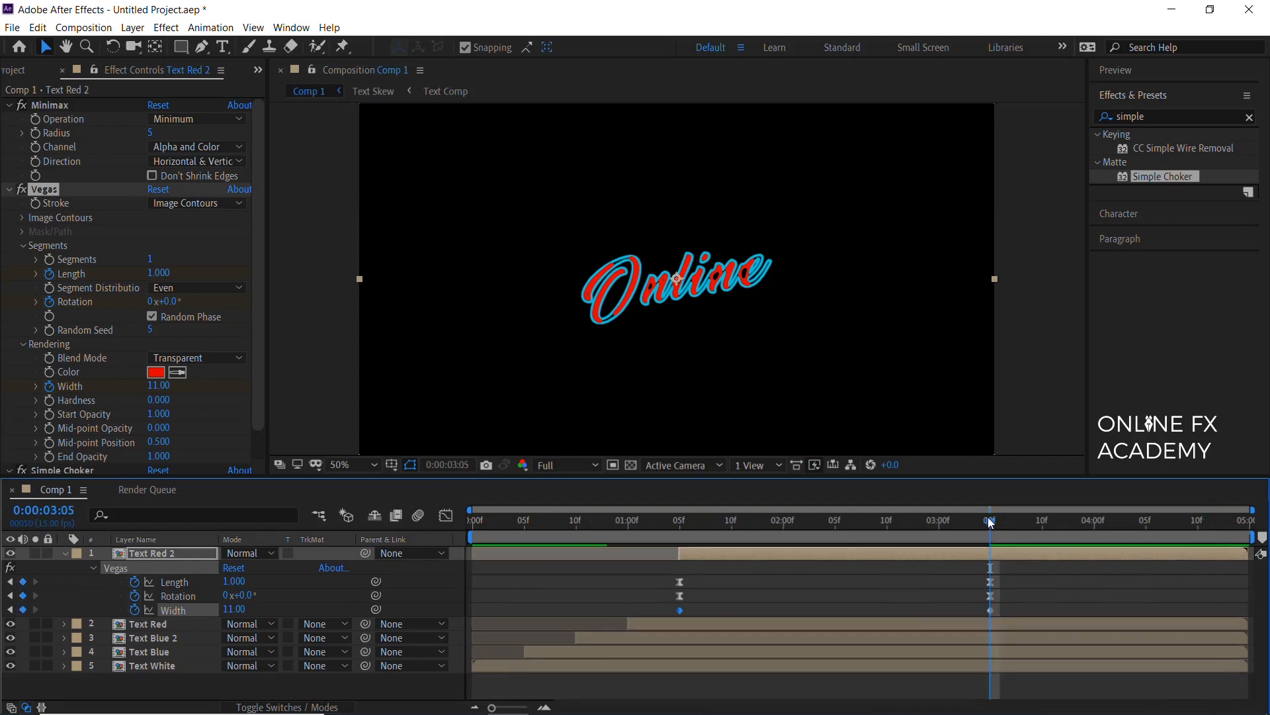
- Set the Vegas Width on Text Red 2 to 30 at 0:00:03:05
scroll(258, 307, "down", 2)
left_click(159, 352)
type("30")
key("Return")
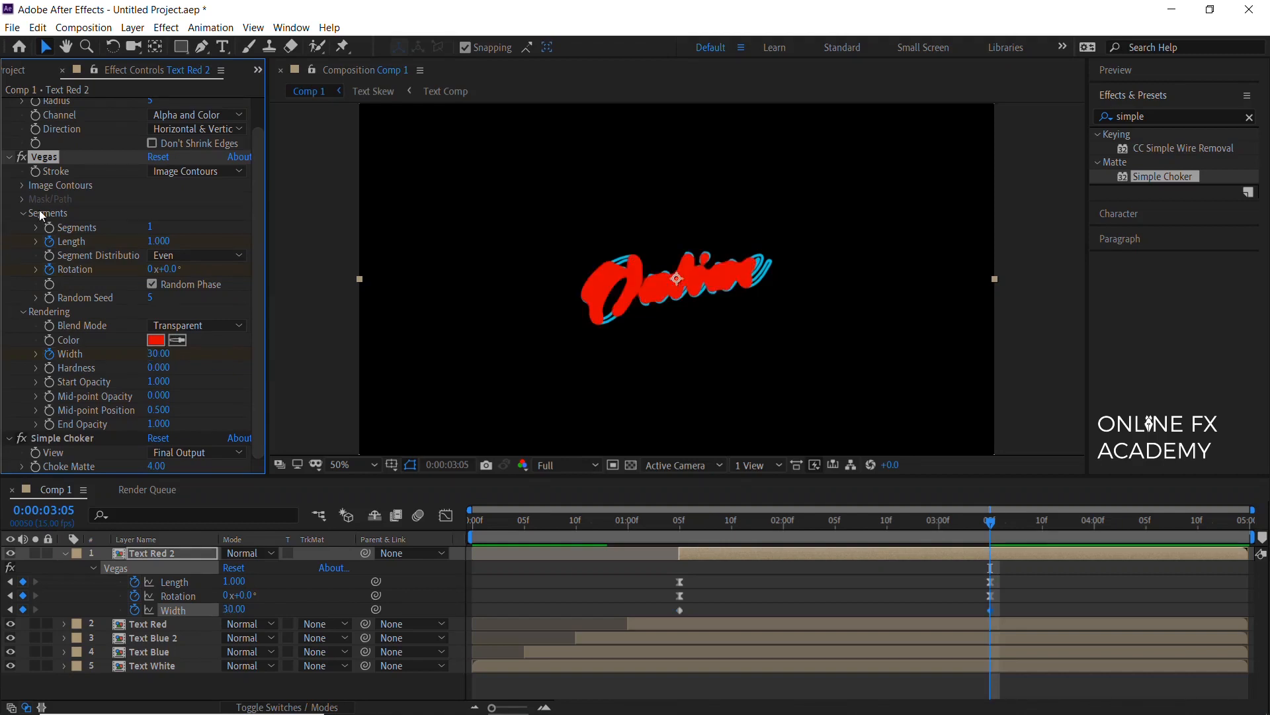
- Lower the Minimax Radius on Text Red 2 to 3
scroll(85, 249, "up", 2)
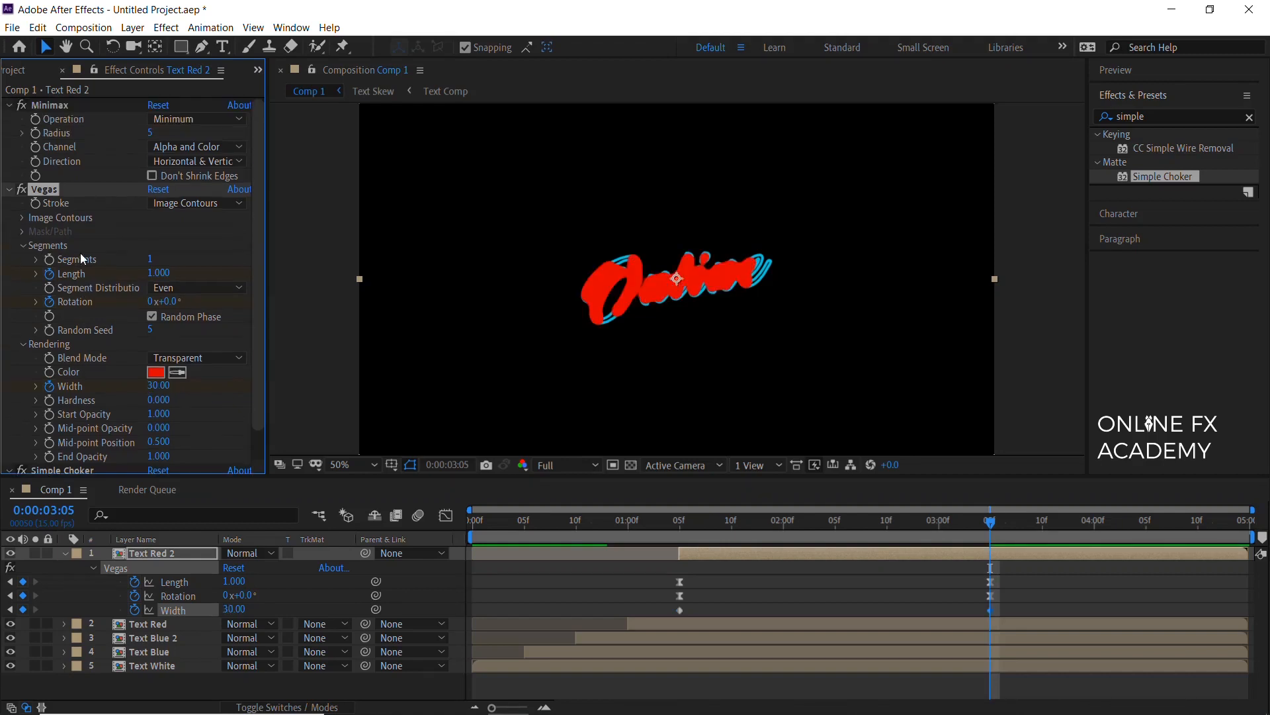
left_click(150, 133)
type("3")
key("Return")
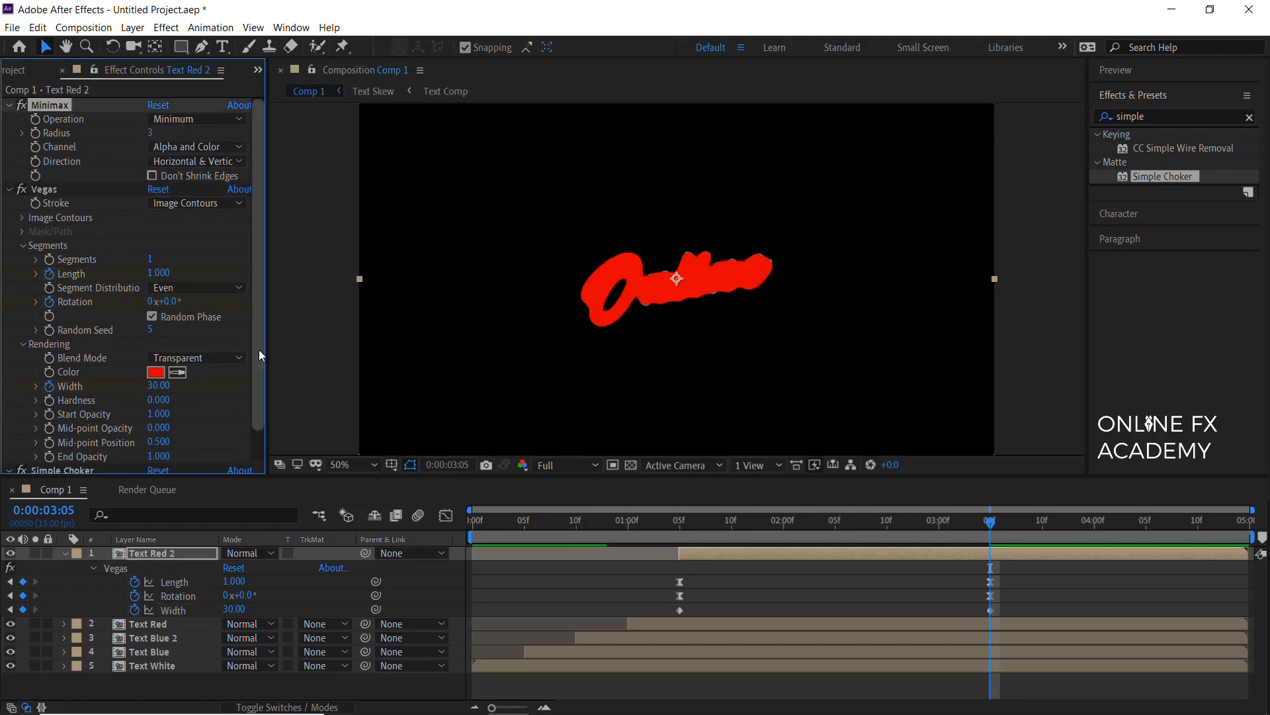
- Set the Simple Choker's Choke Matte on Text Red 2 to 2 and select both Vegas Width keyframes
scroll(258, 360, "down", 2)
left_click(156, 467)
type("2")
key("Return")
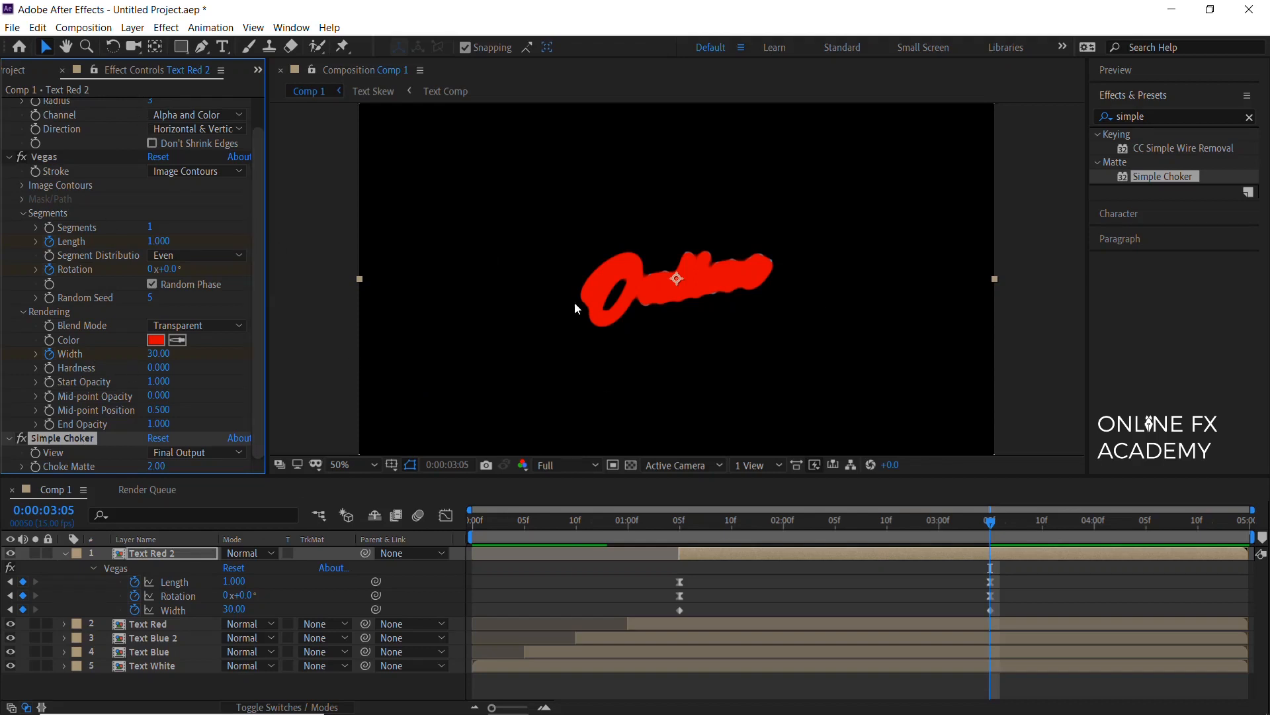
left_click_drag(1003, 604, 661, 613)
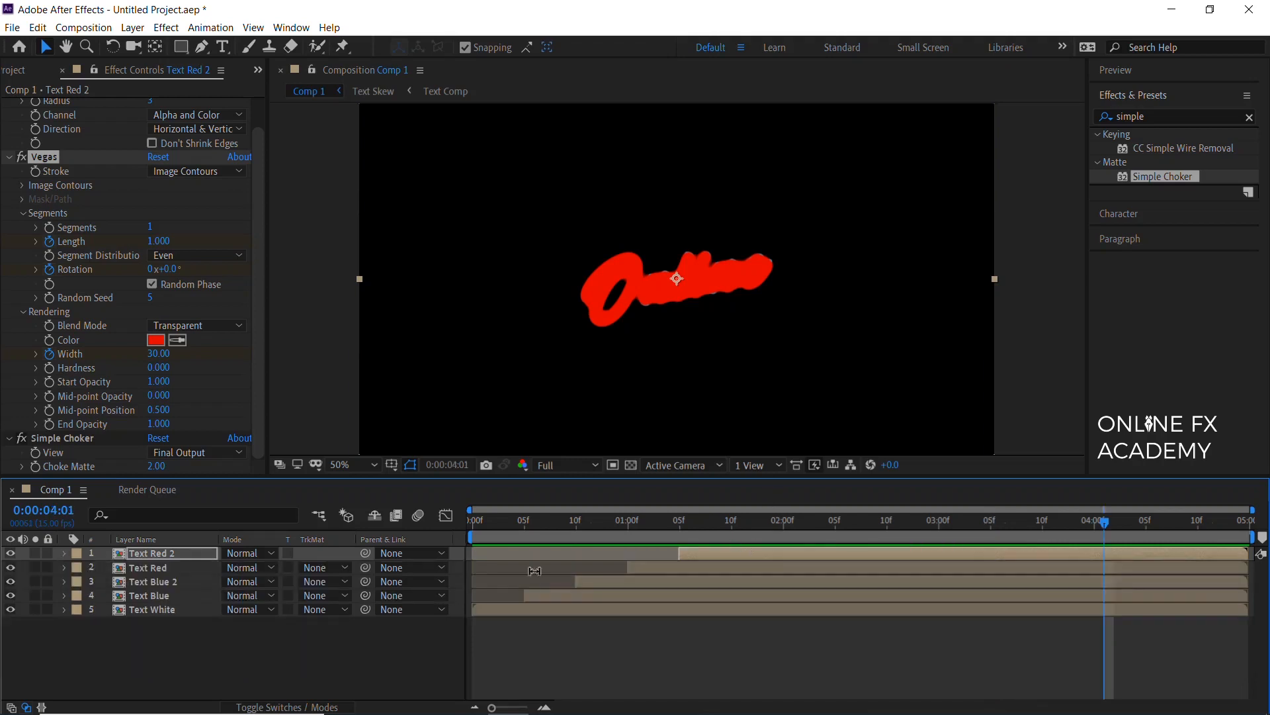
- Duplicate the Text Red 2 layer and rename the copy Text Mask
left_click(233, 649)
left_click(180, 553)
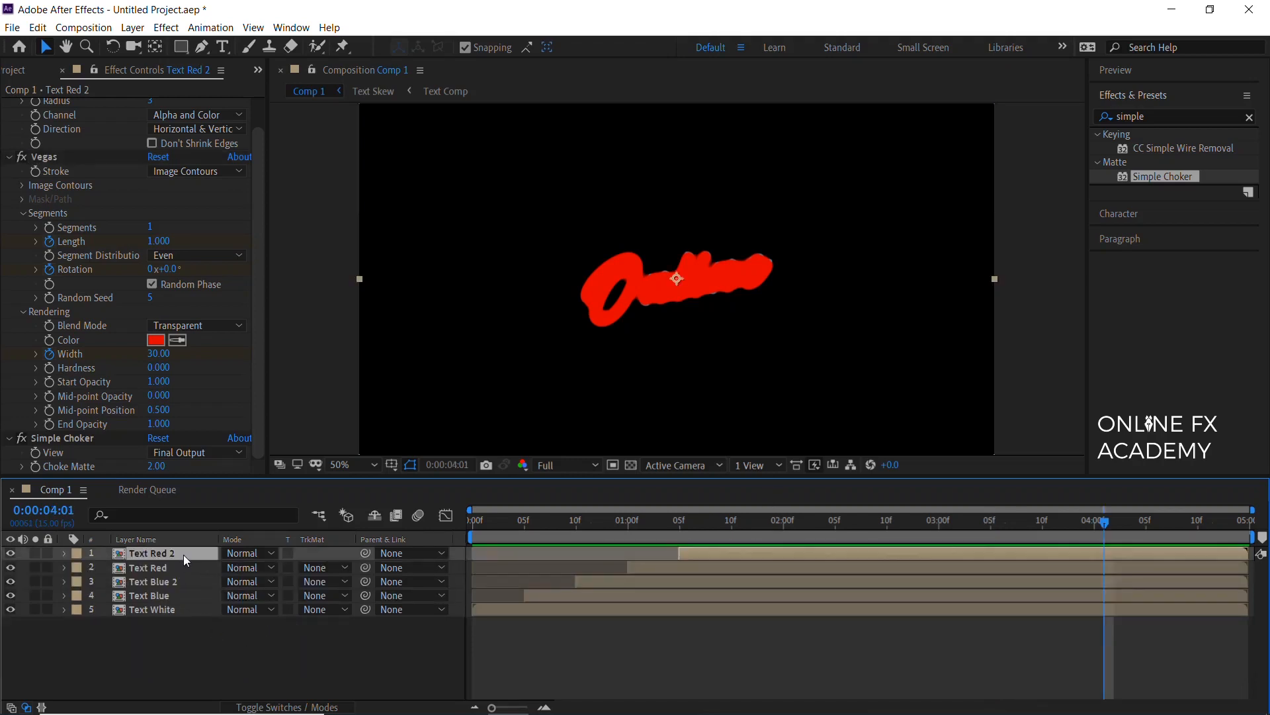
key("ctrl+d")
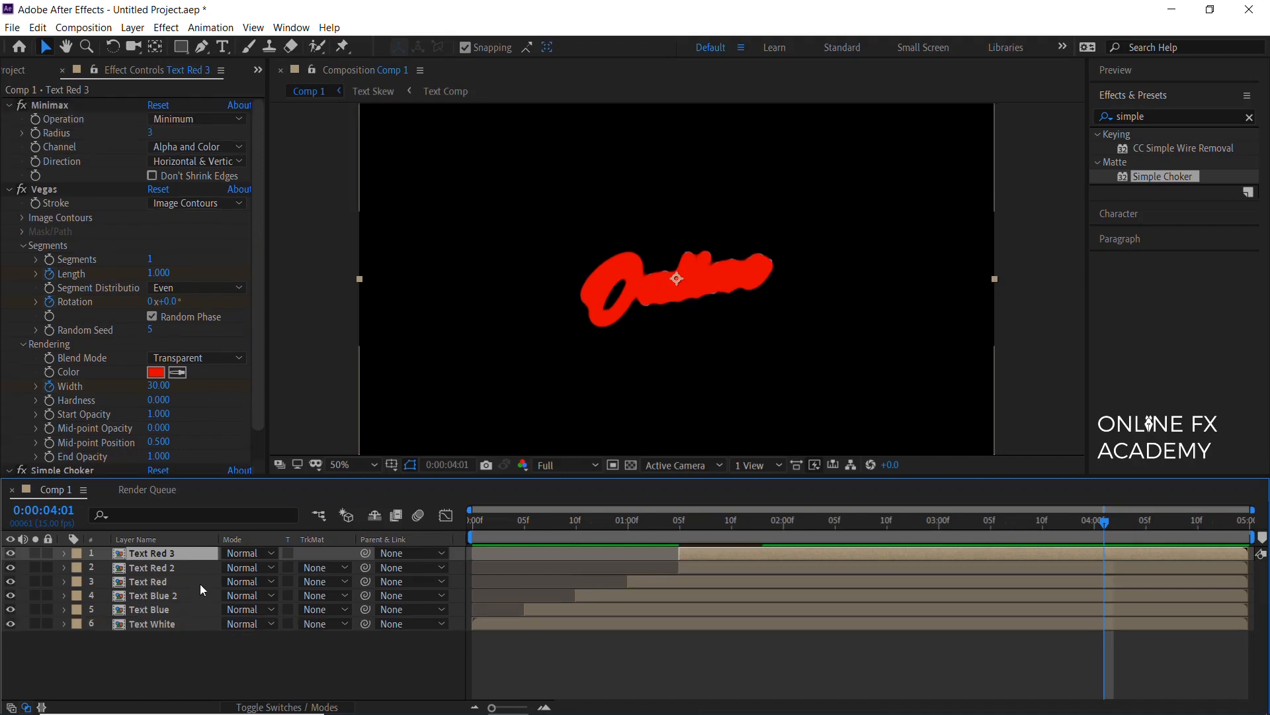
key("Return")
type("Text mAsk")
key("BackSpace")
key("BackSpace")
key("BackSpace")
key("BackSpace")
type("Mask")
key("Return")
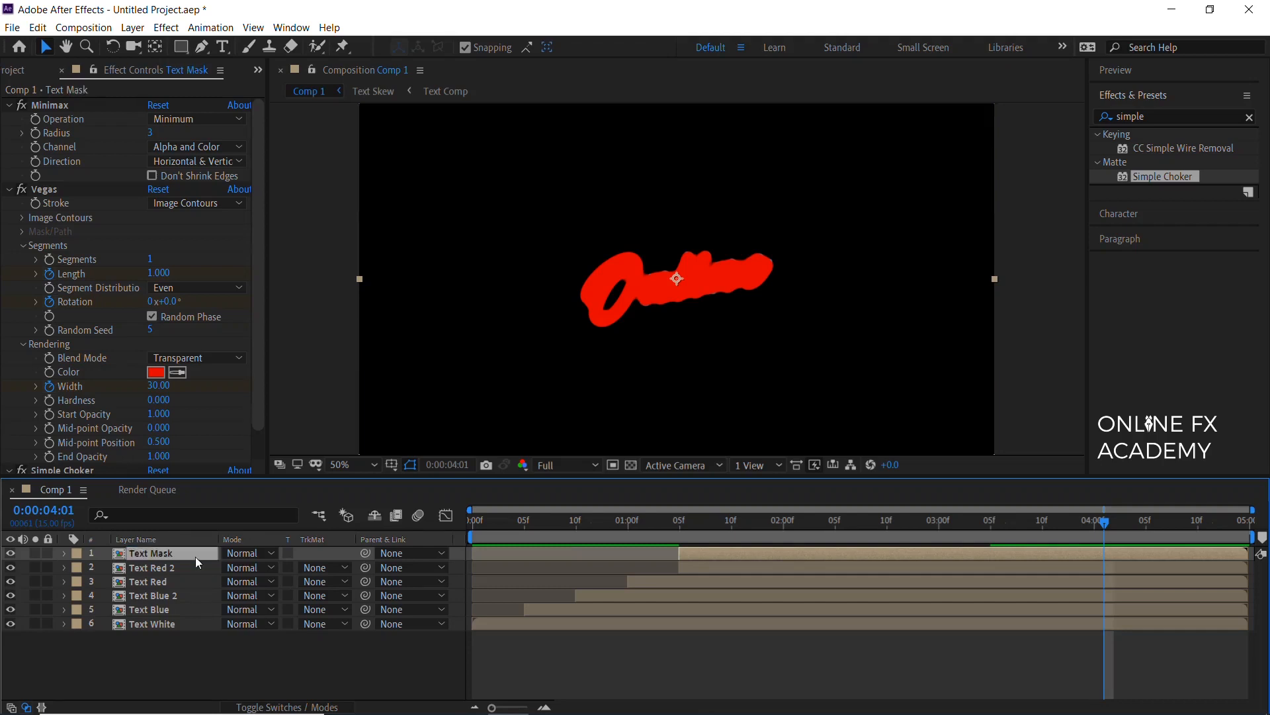
- Cut the Minimax, Vegas and Simple Choker effects from the Text Mask layer, and select the Text Red 2 layer
left_click(8, 105)
left_click(9, 119)
left_click(9, 132)
left_click(63, 105)
left_click(68, 138, "shift")
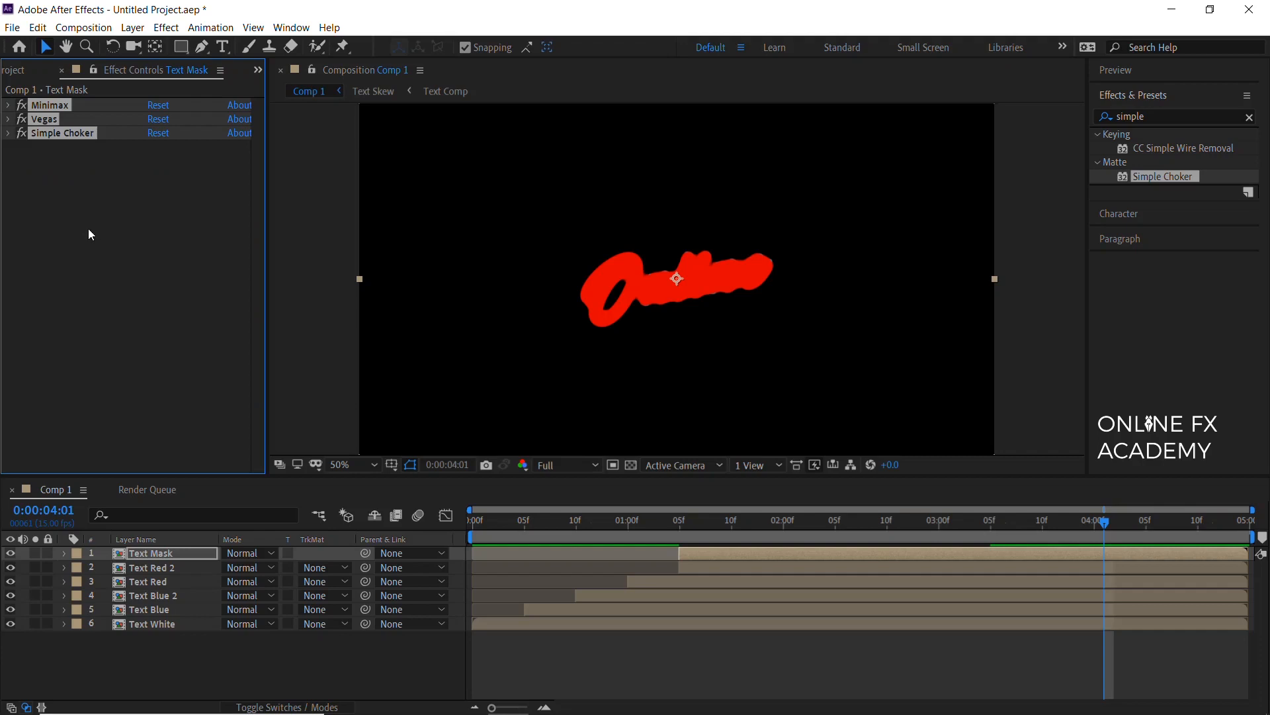
key("ctrl+x")
left_click(128, 568)
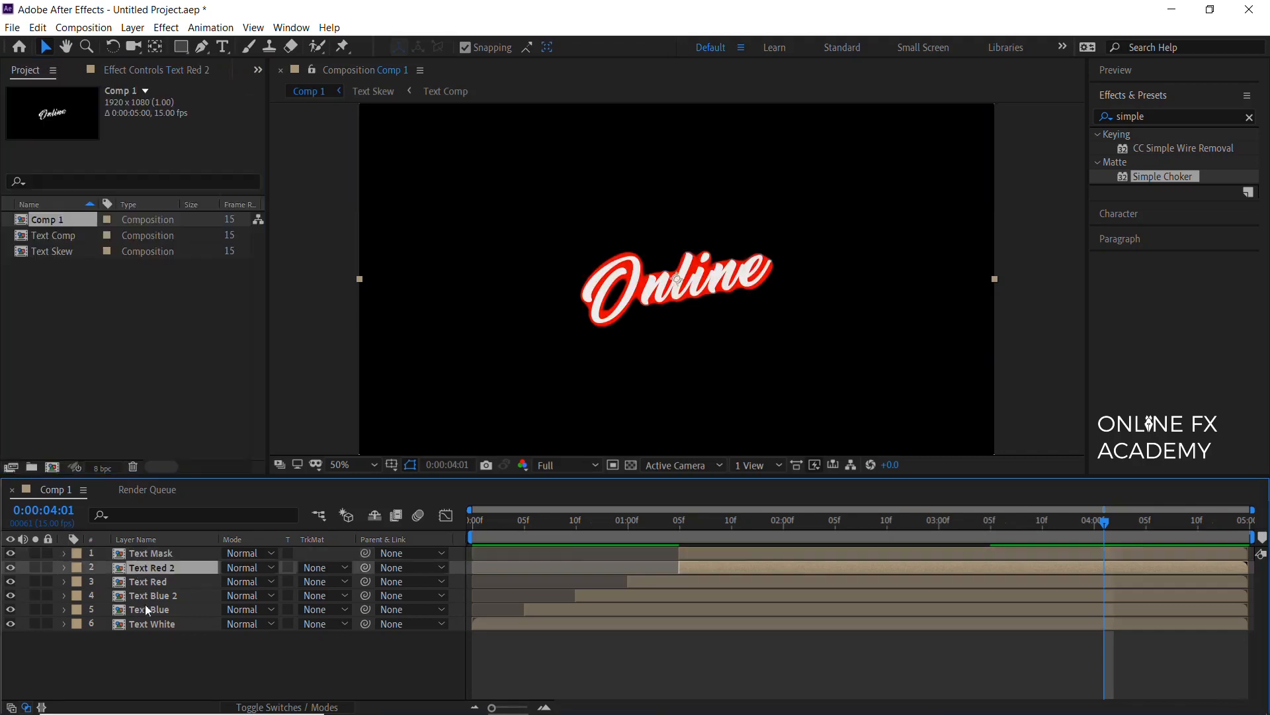
- Pre-compose the five white, blue and red outline layers into a new composition named Liquid
left_click(152, 622, "shift")
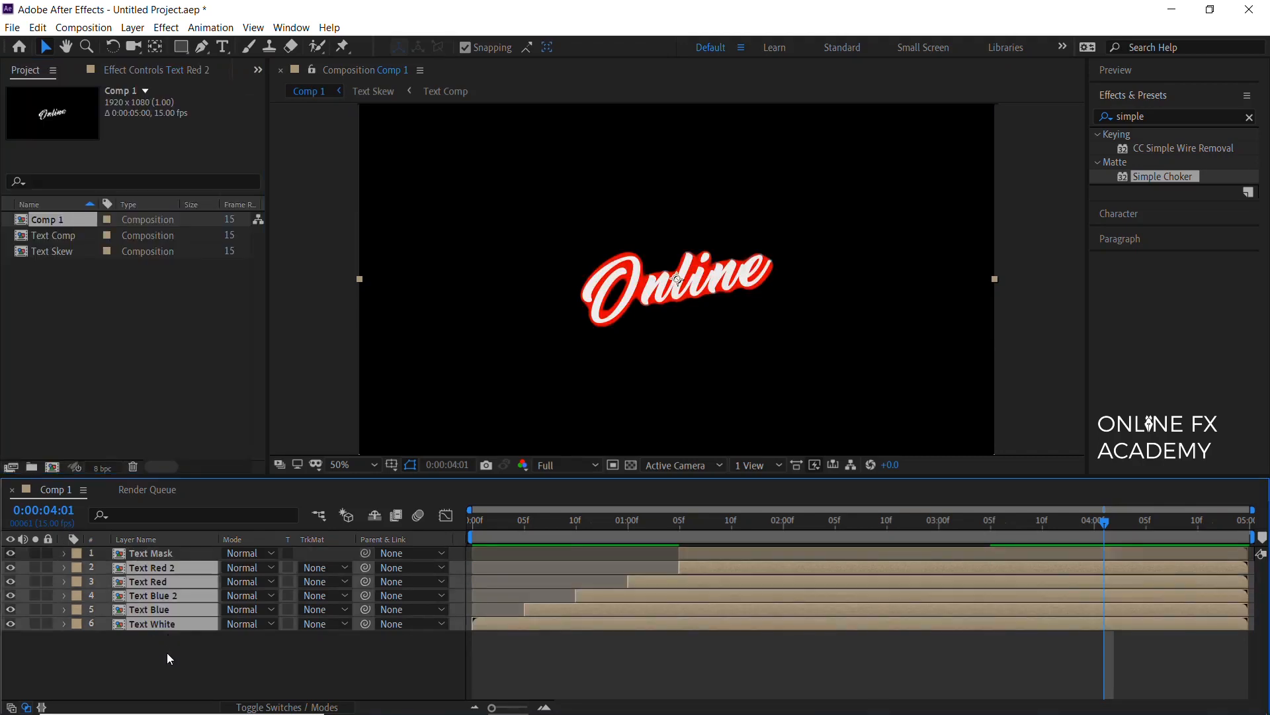
key("ctrl+shift+c")
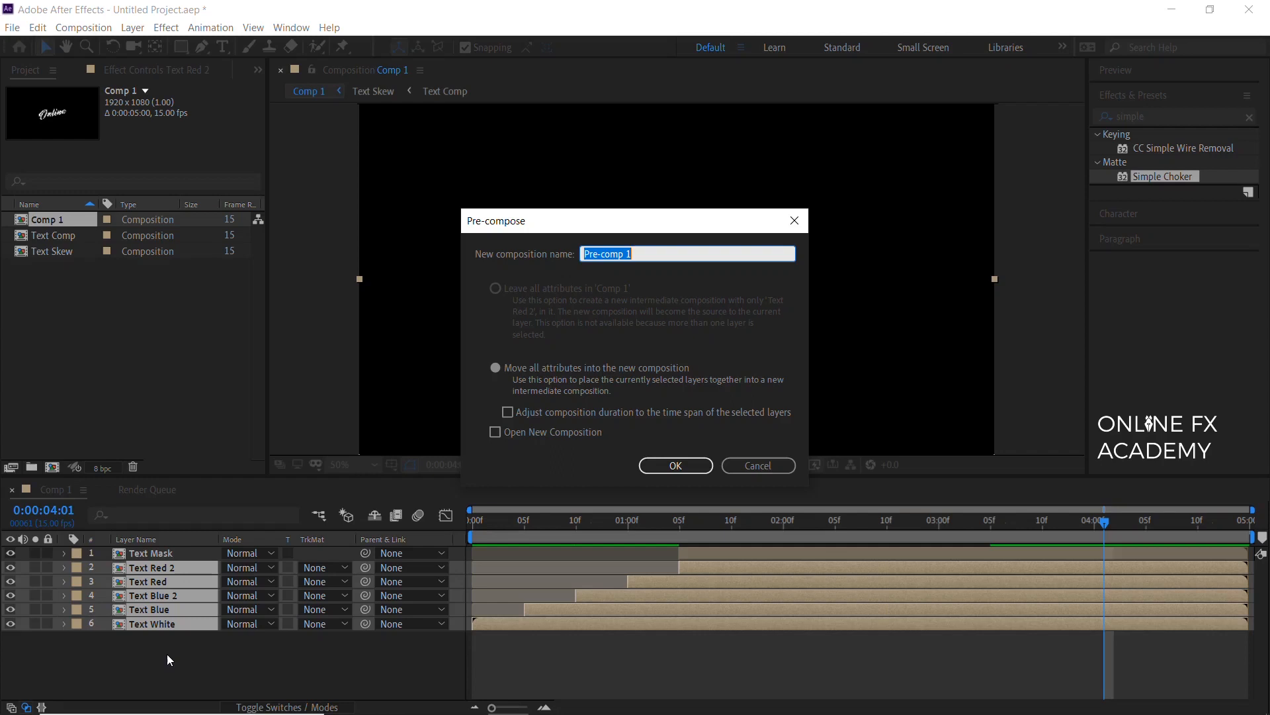
type("Liquid")
key("Return")
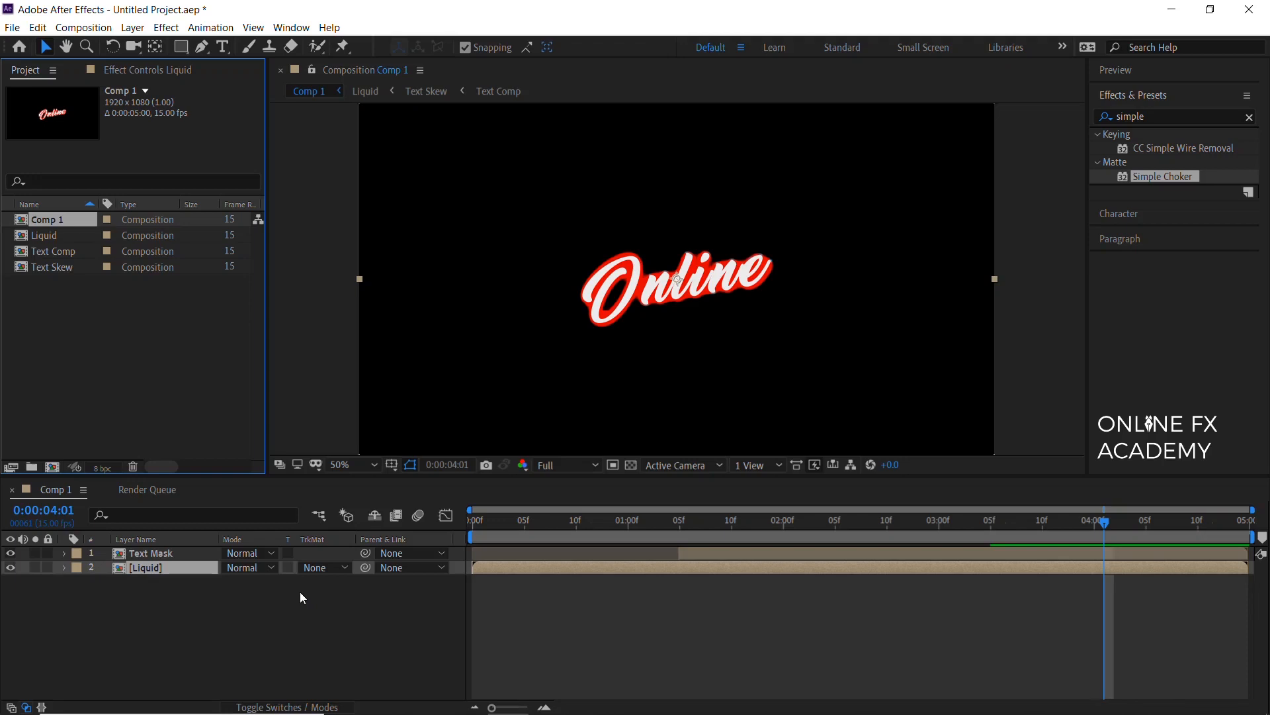
- Give the Liquid layer an Alpha track matte and extend the Text Mask layer's in point to the start of the composition
left_click(321, 566)
left_click(343, 604)
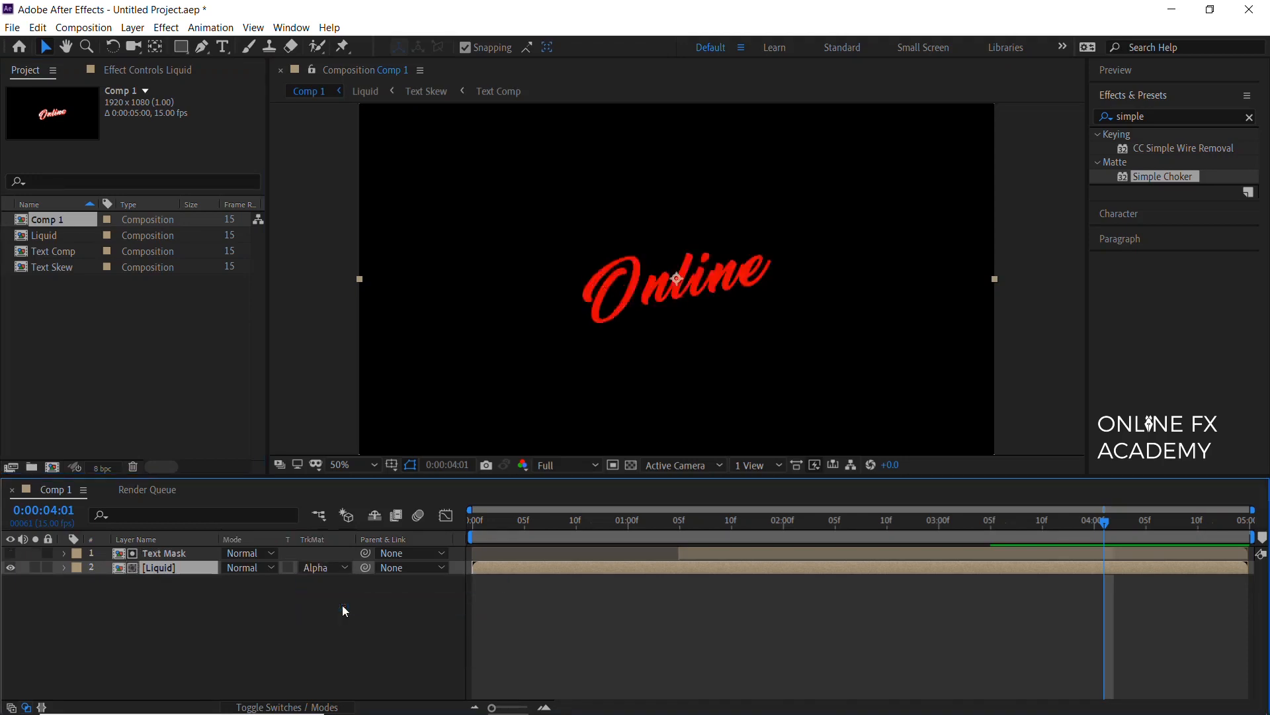
left_click(1115, 550)
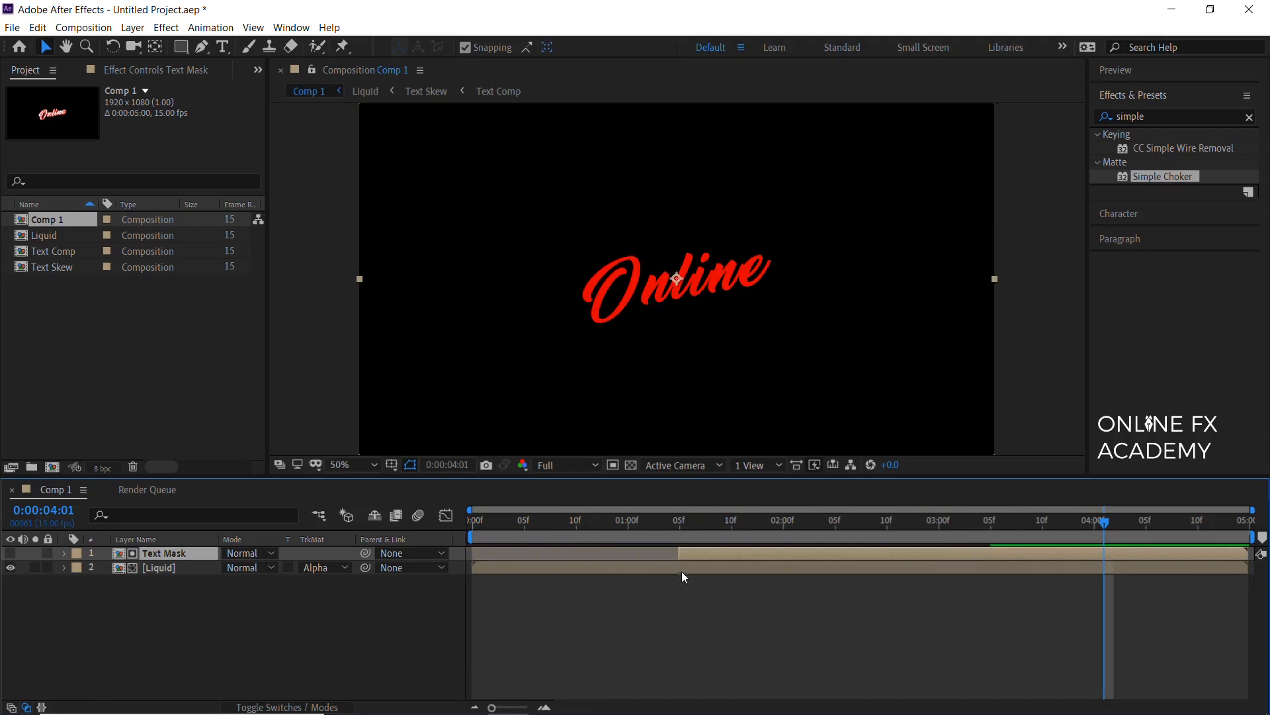
left_click_drag(679, 553, 472, 555)
key("space")
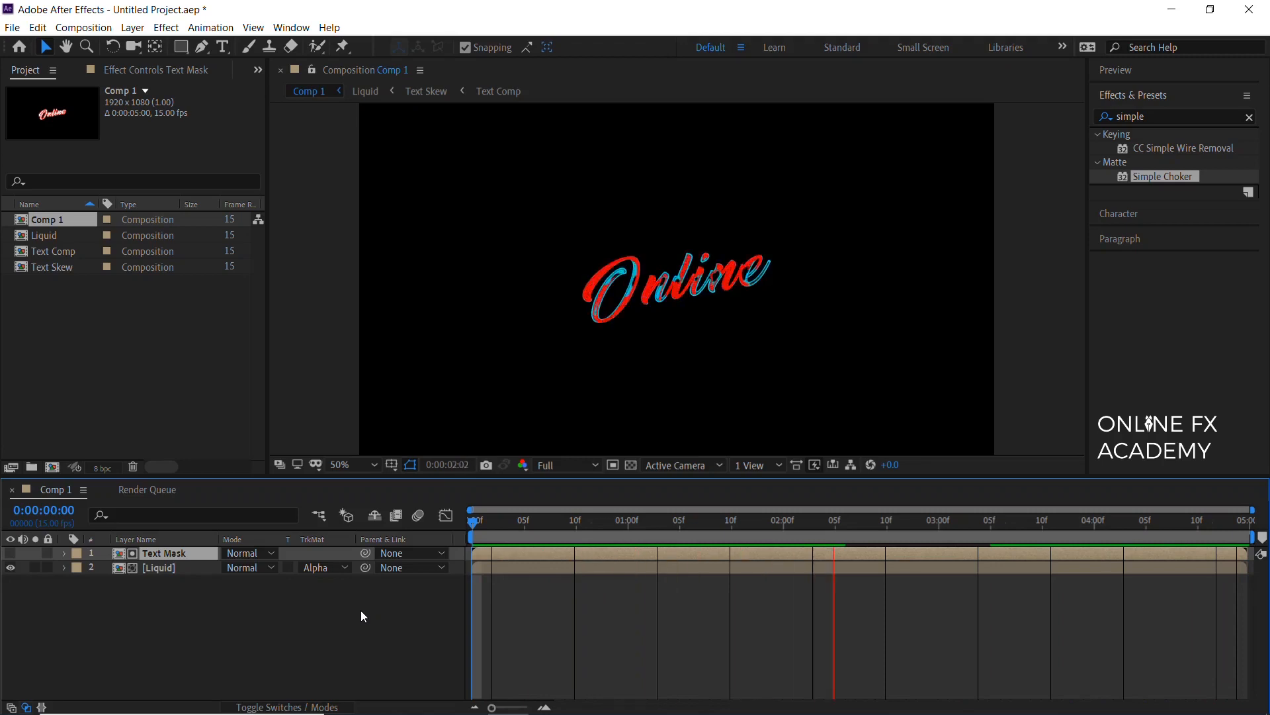
key("space")
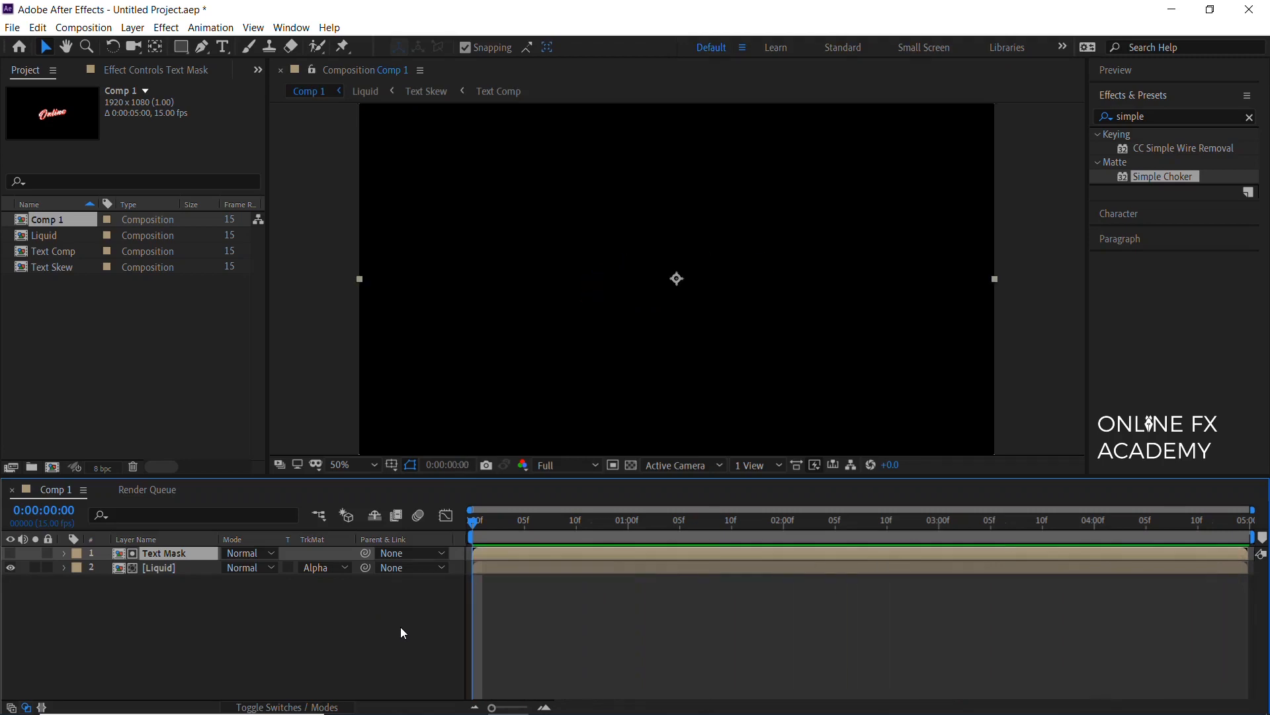
- Copy the Text White layer from the Liquid composition into Comp 1
left_click(169, 570)
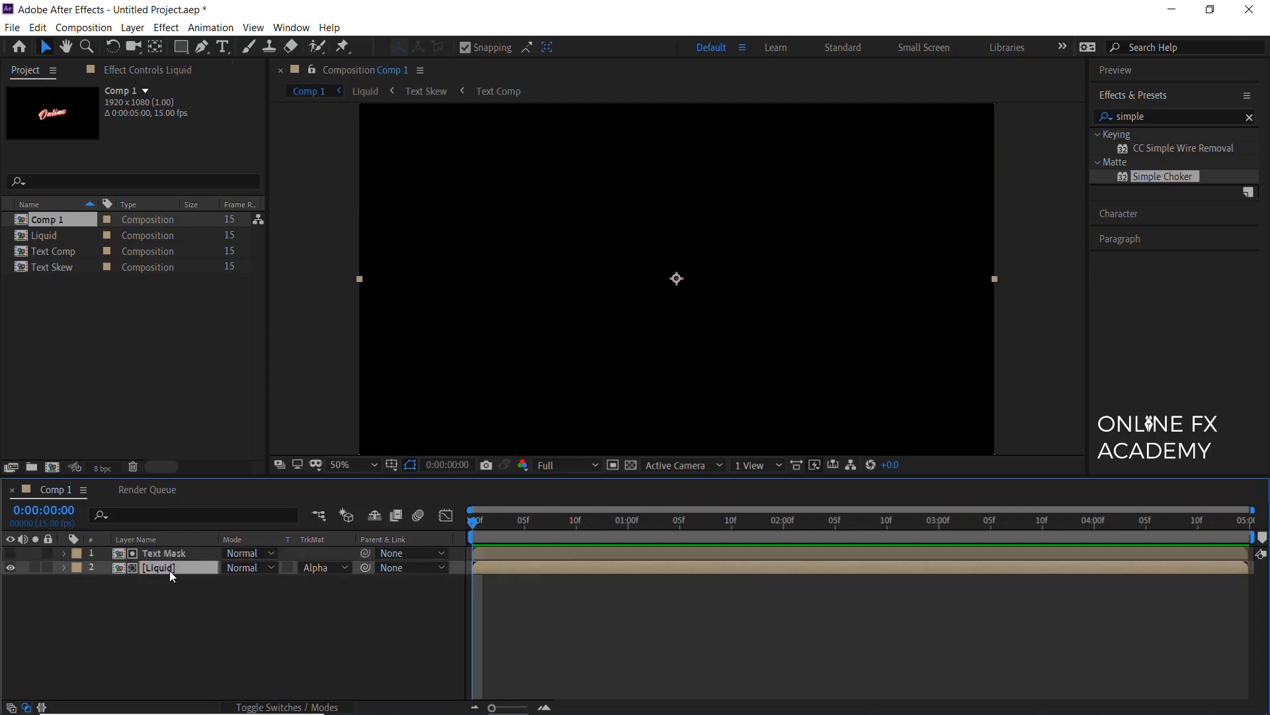
double_click(170, 570)
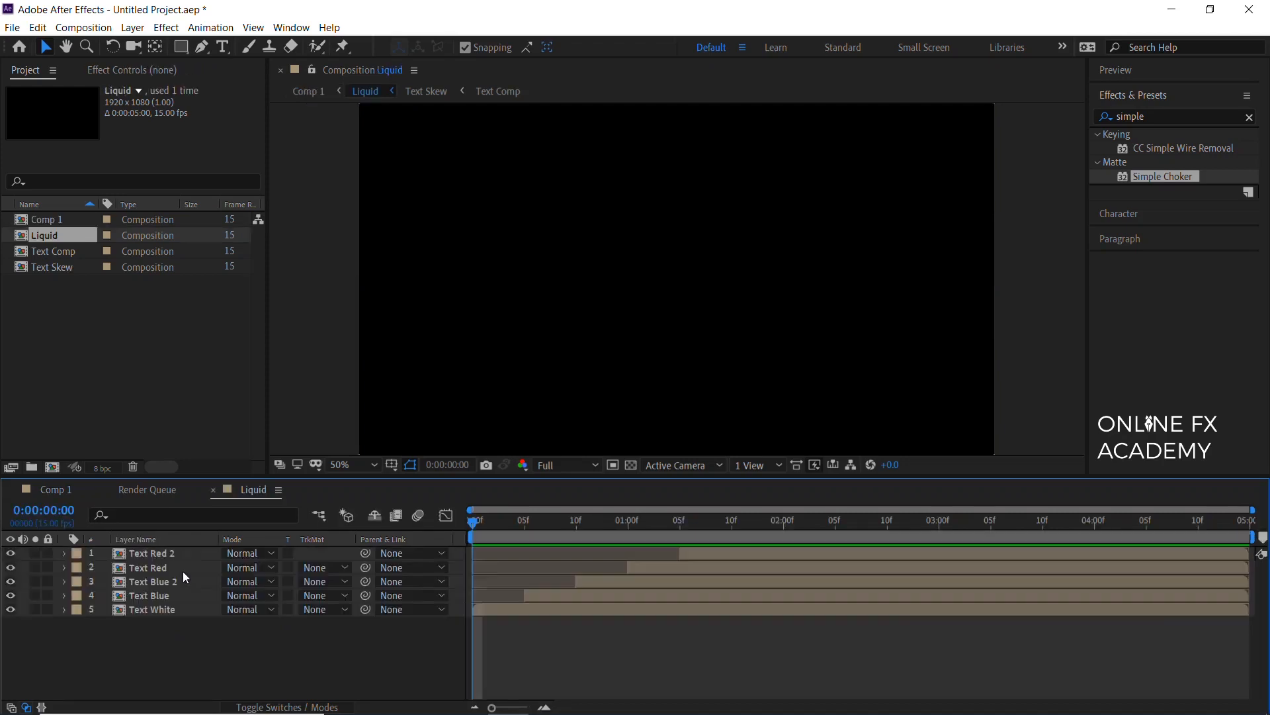
left_click(158, 612)
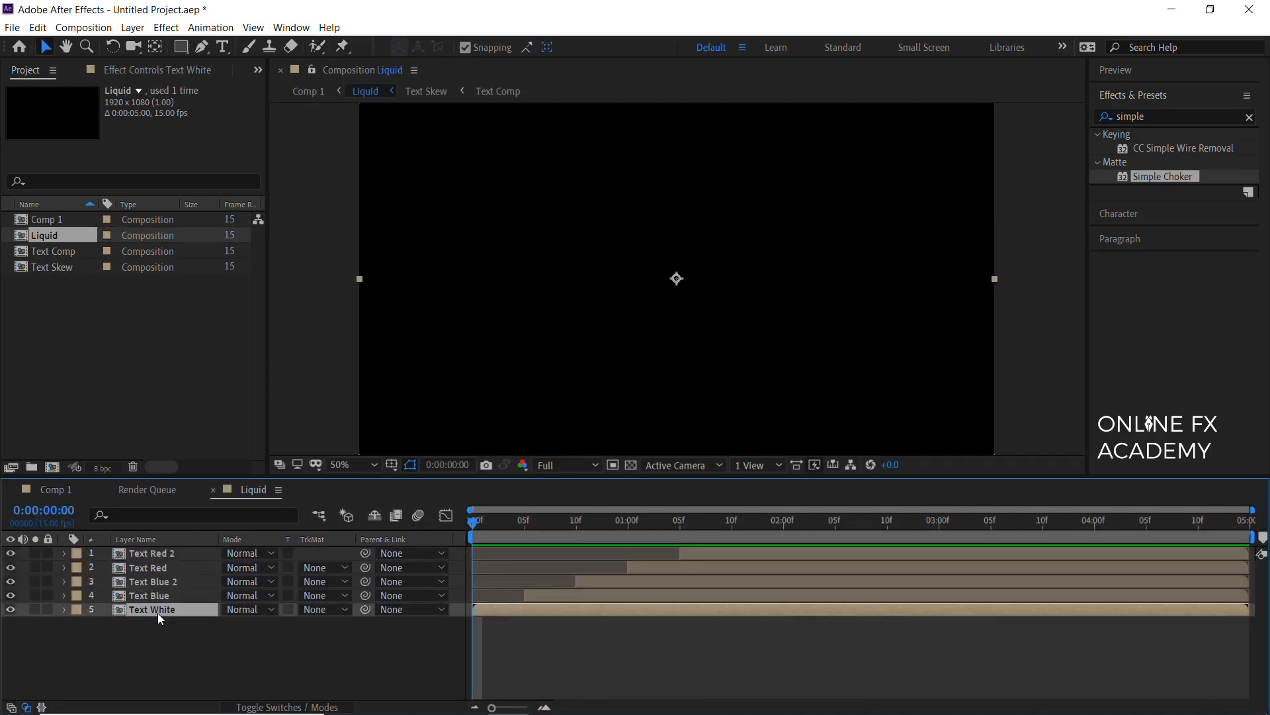
left_click(61, 489)
key("ctrl+v")
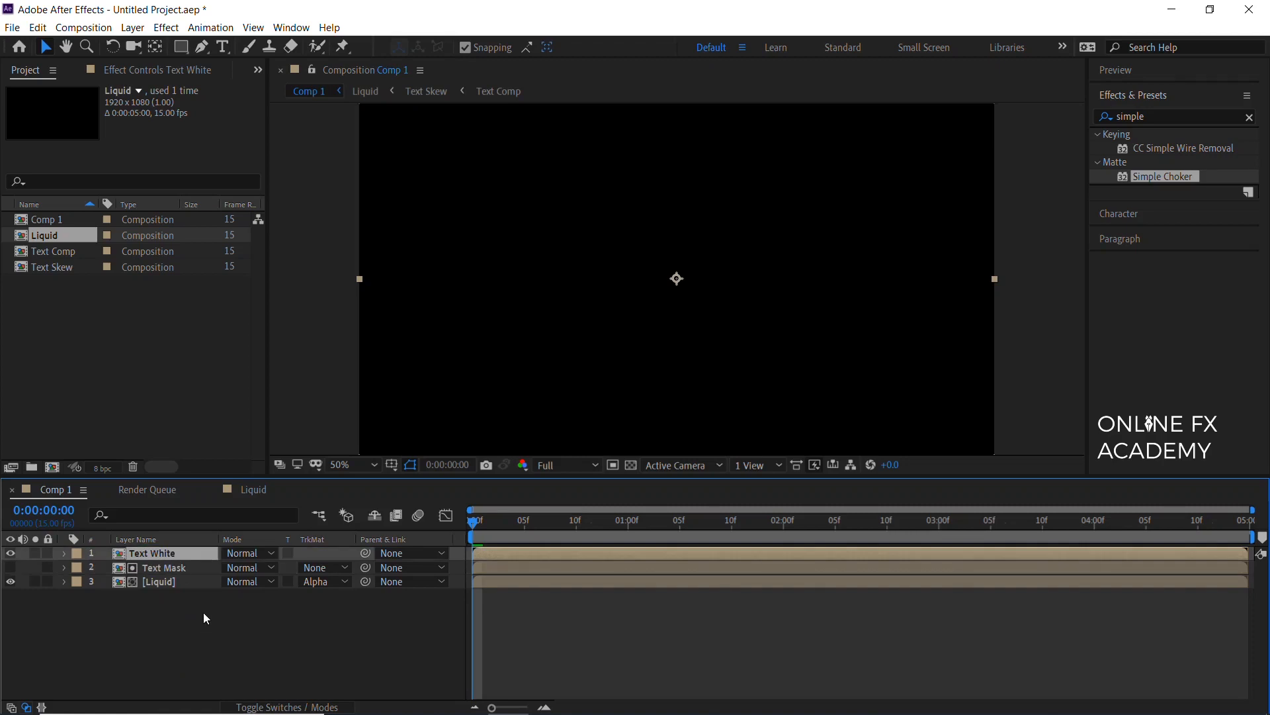
- Remove the Vegas Length keyframes from the Text White copy and set its Vegas Width to 2
key("u")
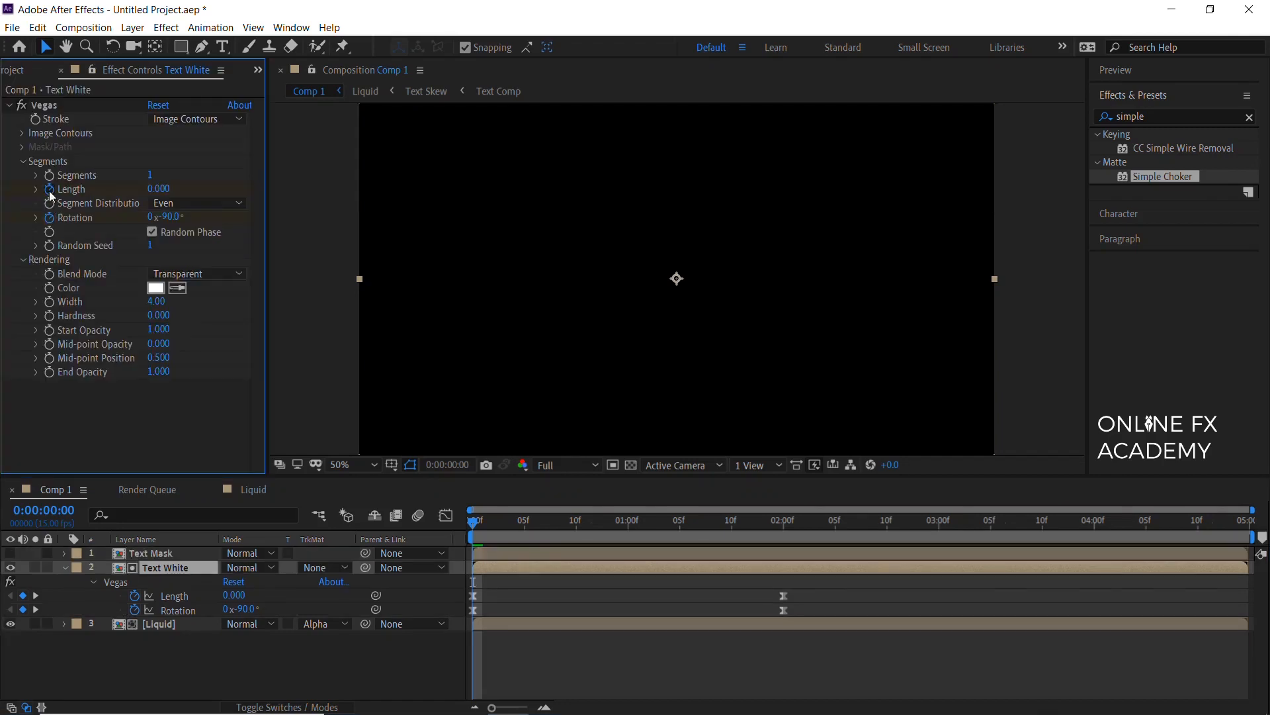
left_click(49, 190)
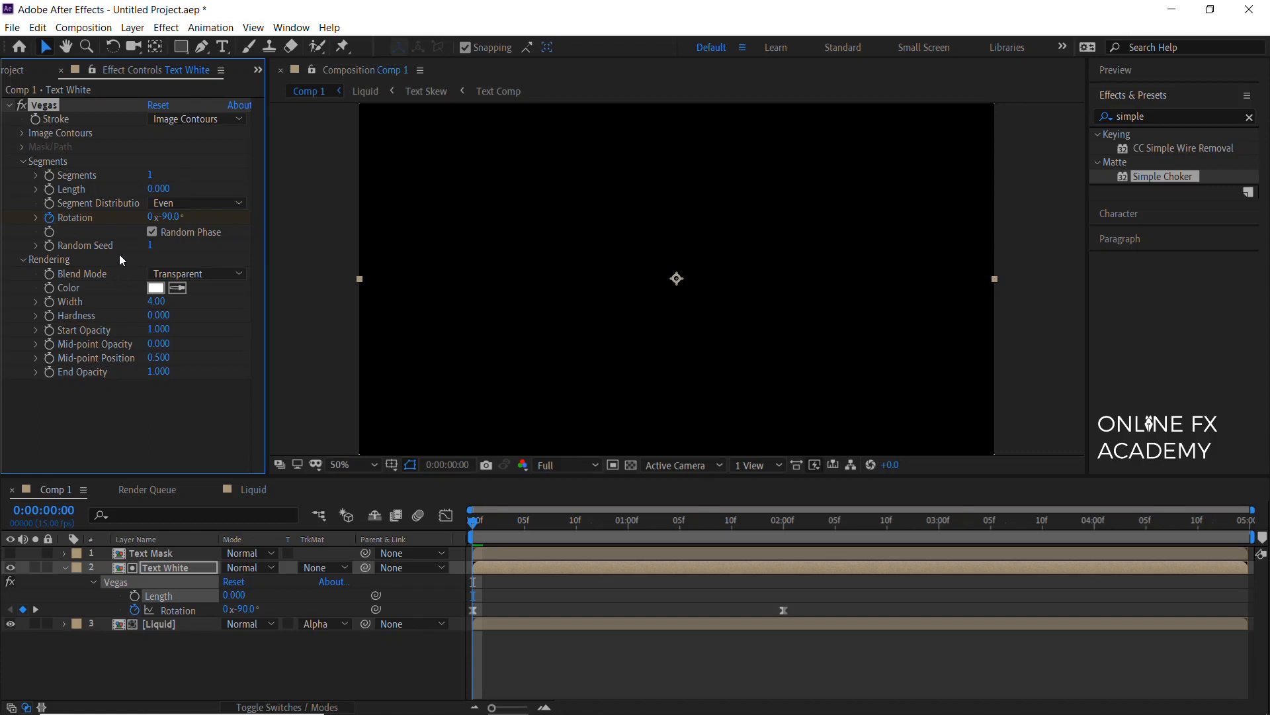
left_click(157, 301)
type("2")
key("Return")
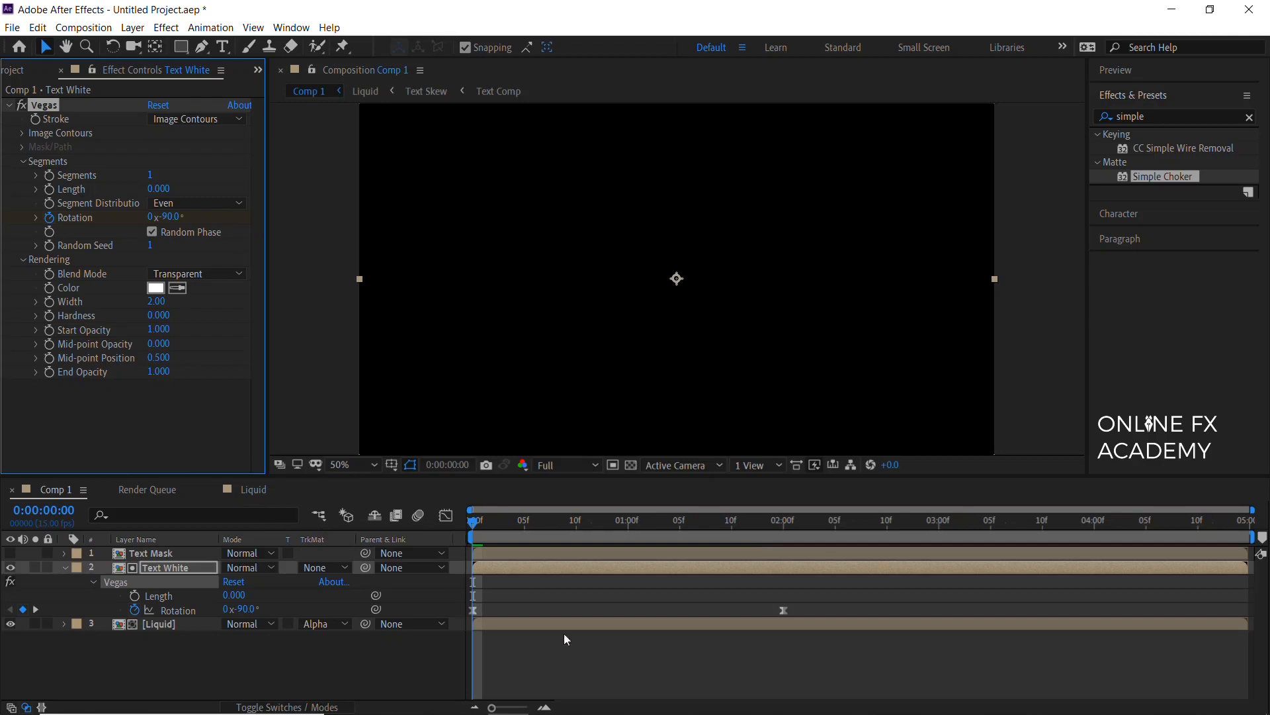
- Keyframe Text White's Vegas Length at 0 at 0:00:02:00 and 0.02 at 0:00:02:05, and bring the layer above Text Mask
left_click(787, 523)
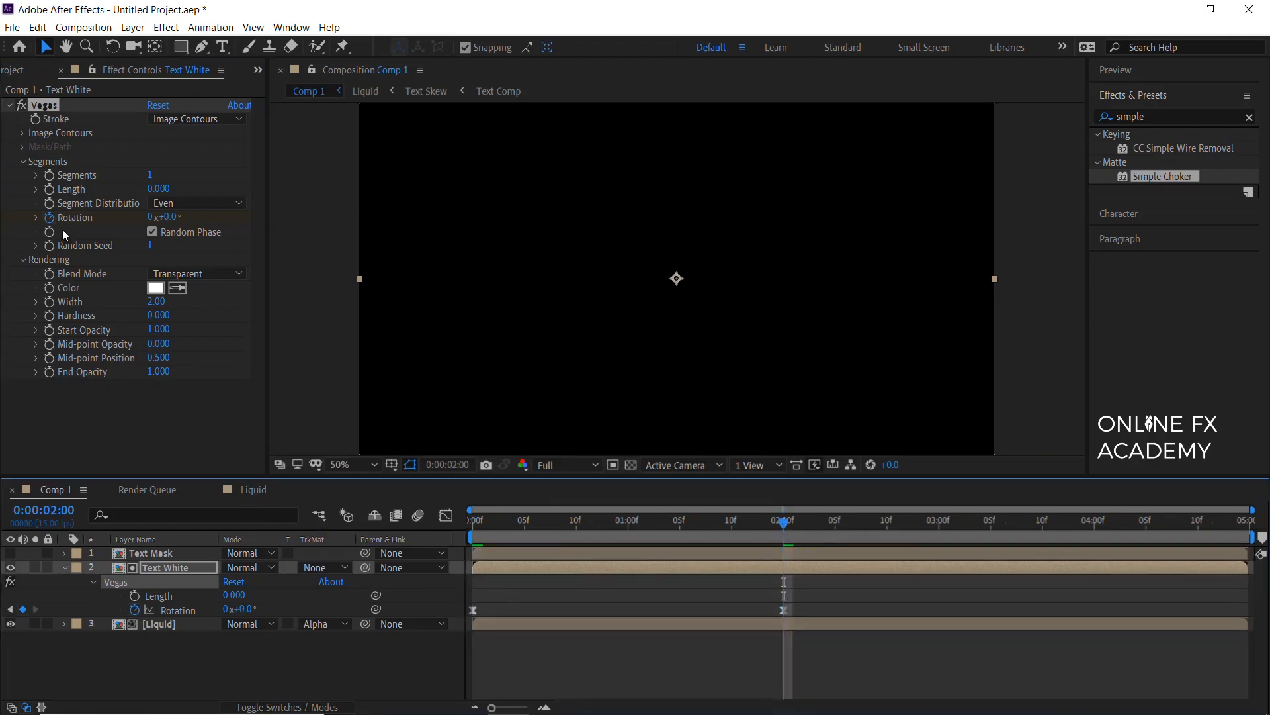
left_click(50, 189)
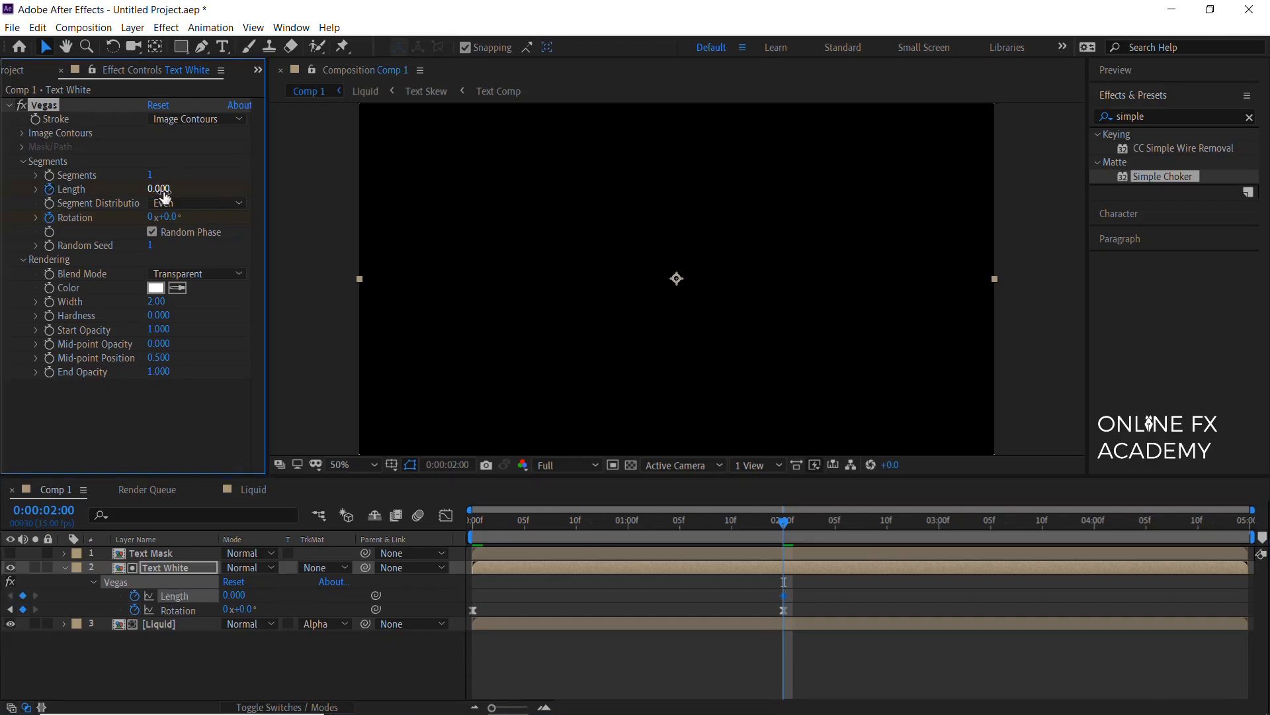
left_click(806, 523)
left_click_drag(808, 526, 836, 524)
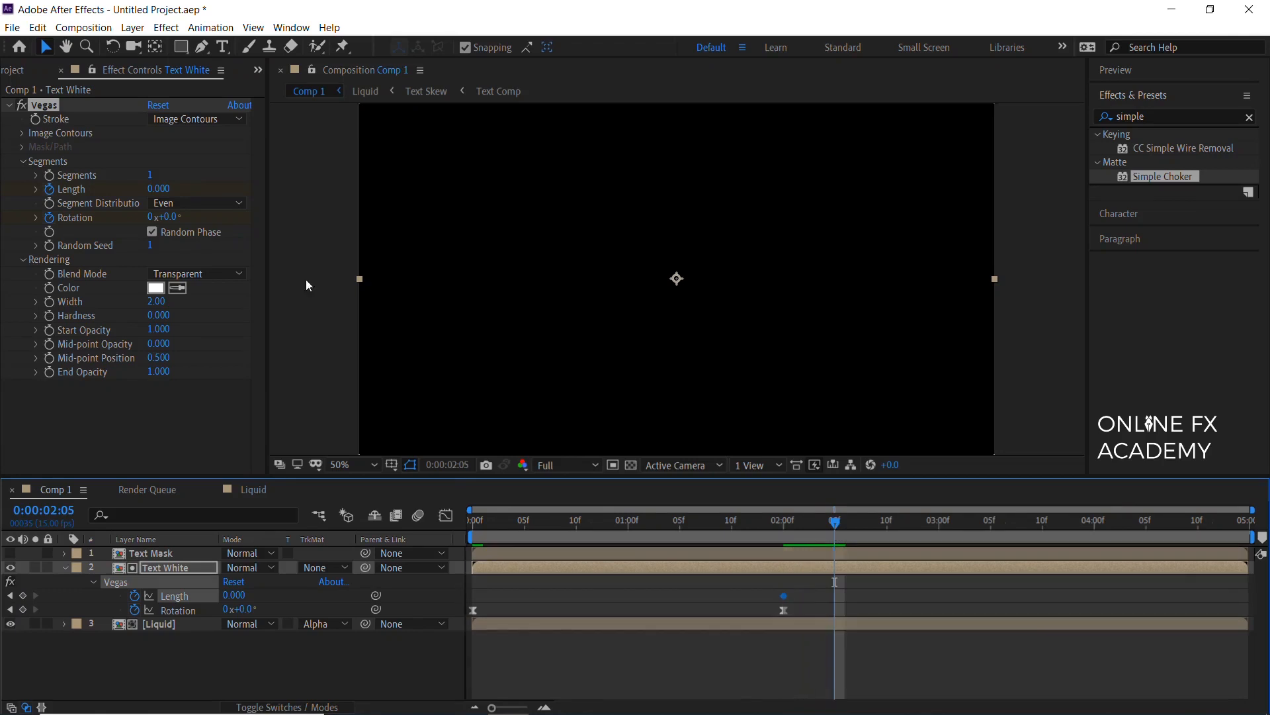
left_click(158, 190)
type("0.02")
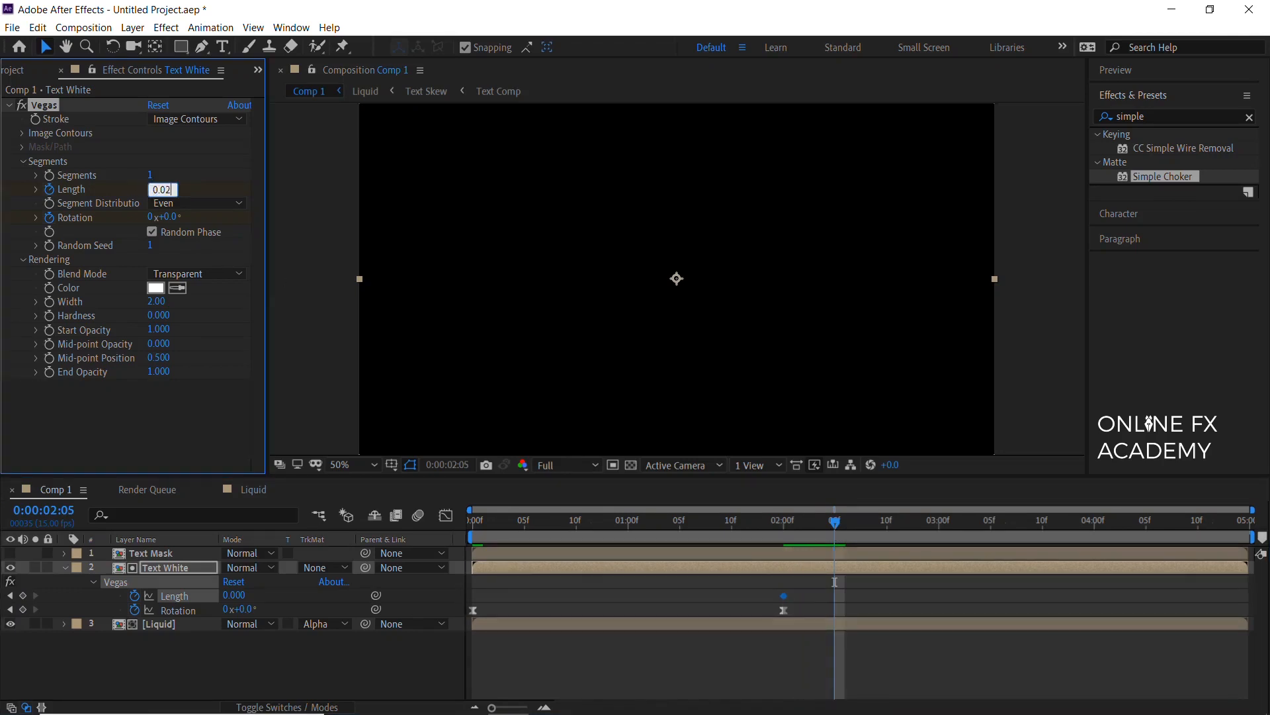
key("Return")
key("ctrl+bracketright")
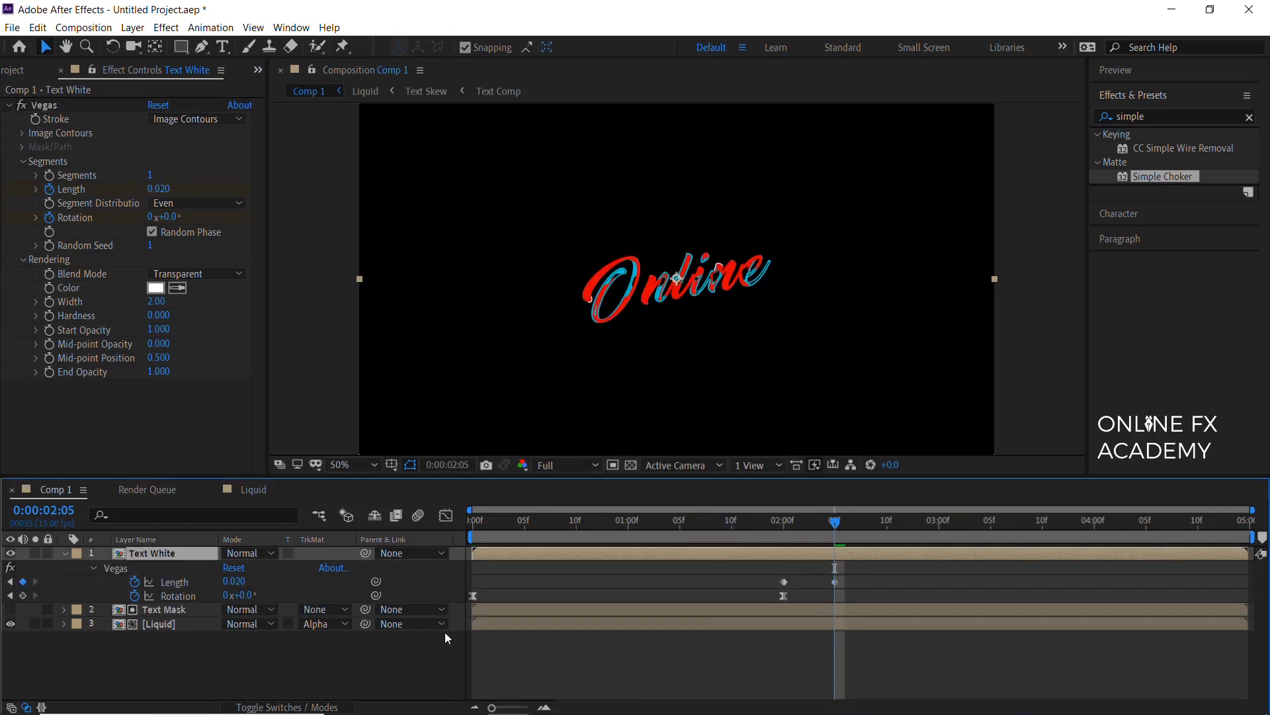
- Keyframe Text White's Vegas Length at 0 at 0:00:02:10 and shift both Rotation keyframes so they start at 0:00:01:05
left_click_drag(835, 523, 888, 528)
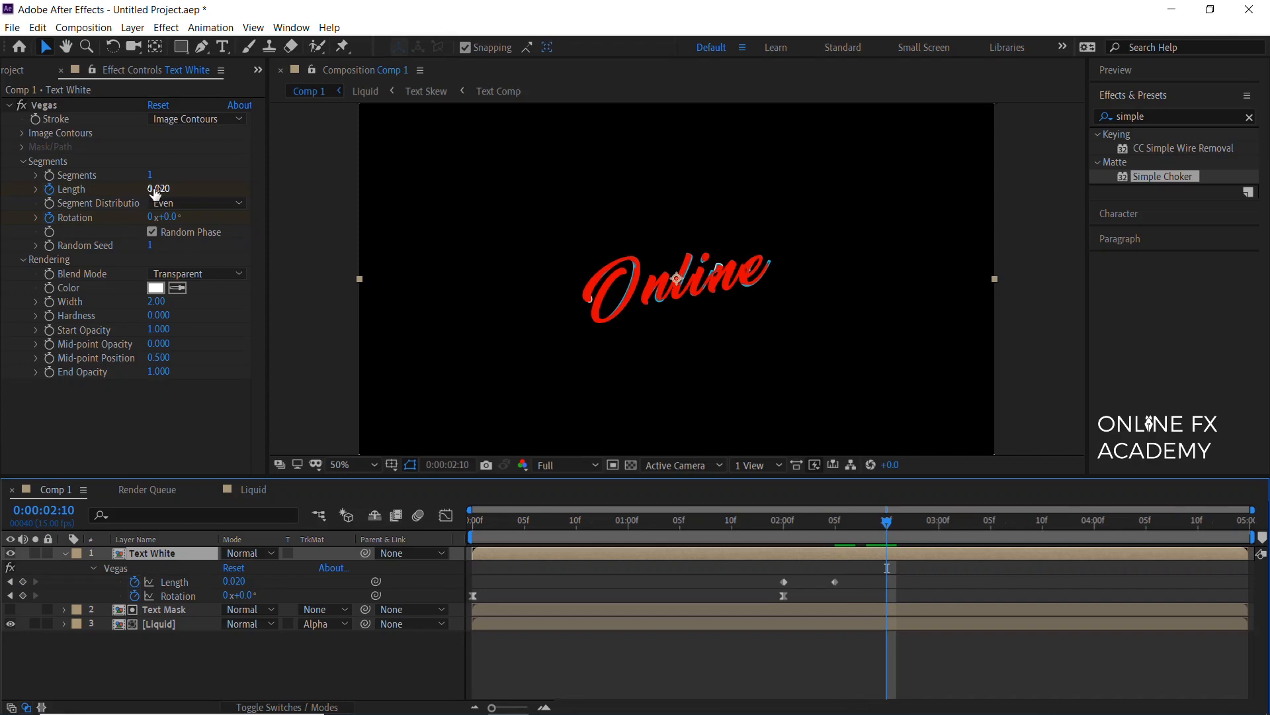
left_click_drag(158, 192, 154, 193)
left_click_drag(799, 591, 684, 606)
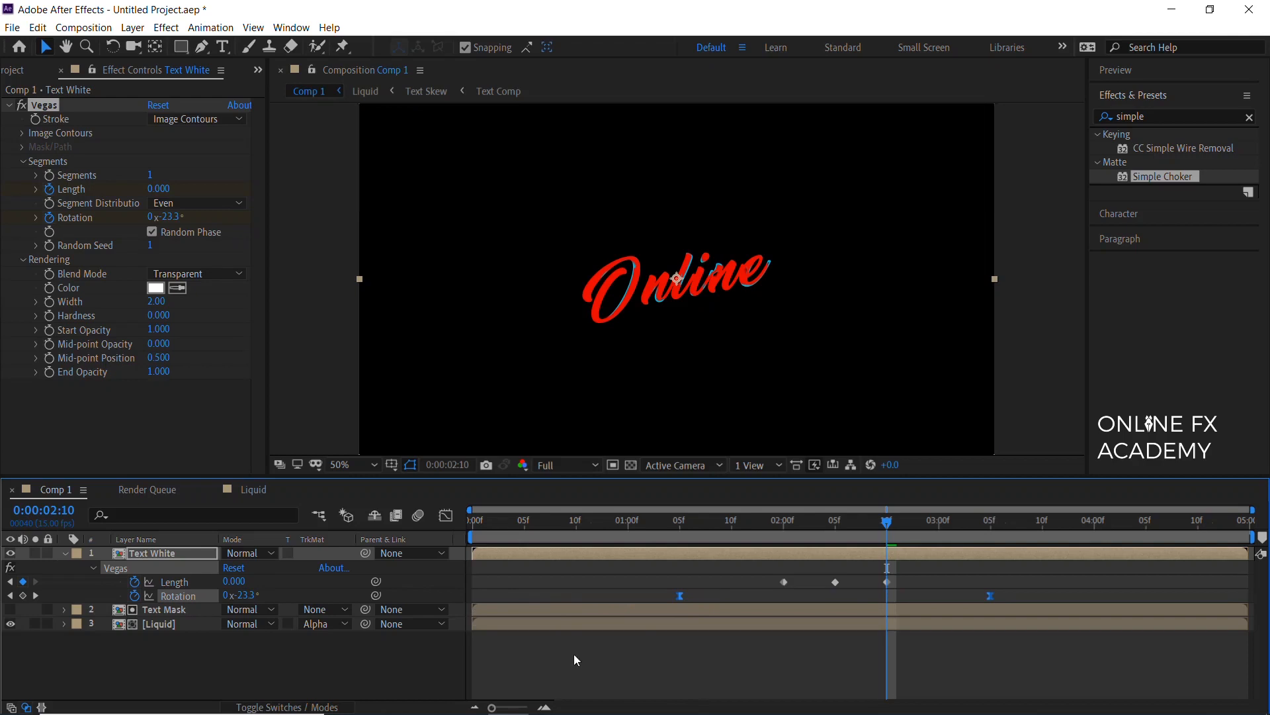
left_click_drag(753, 566, 901, 594)
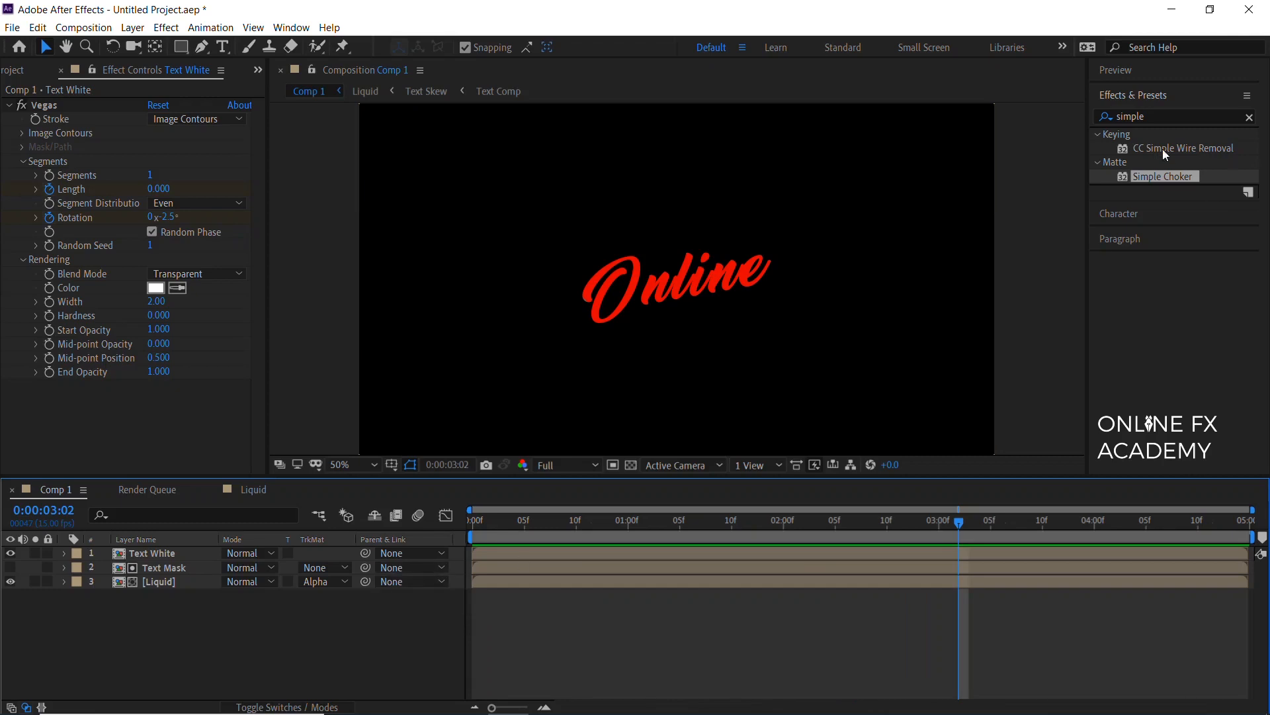
- Apply Turbulent Displace to the Text White layer and set its Amount to 18
left_click(1157, 117)
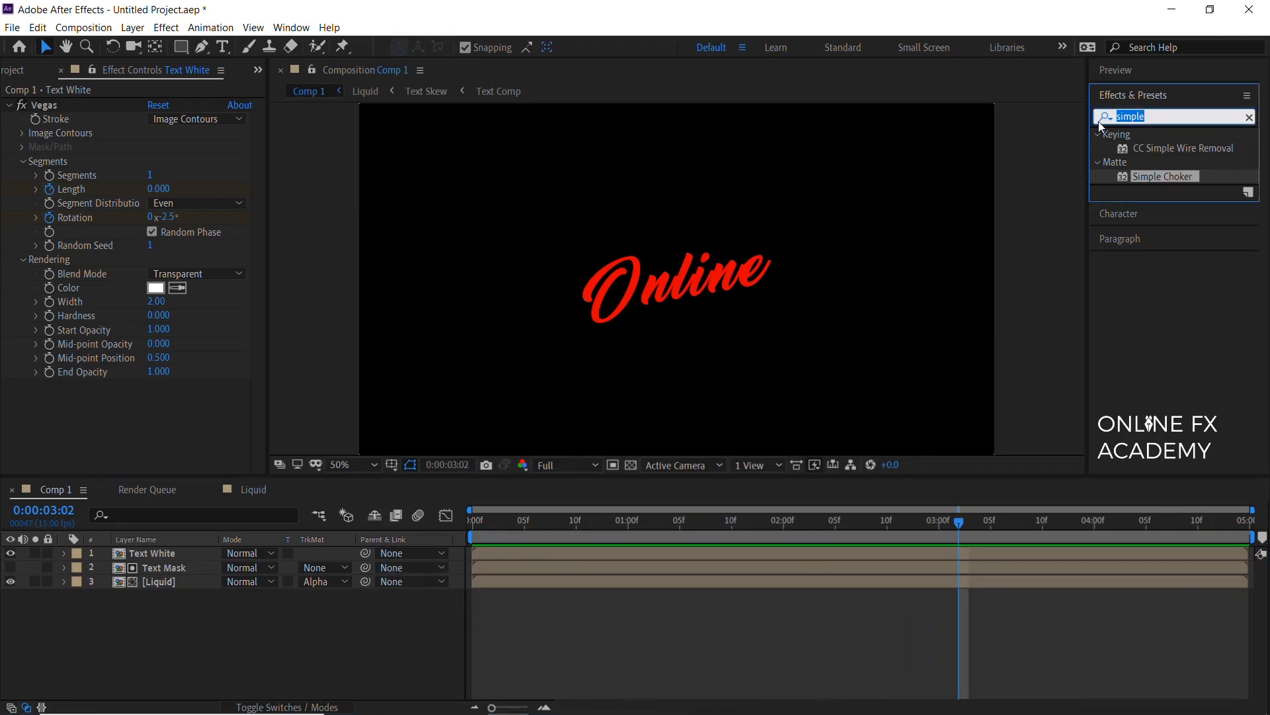
type("turbu")
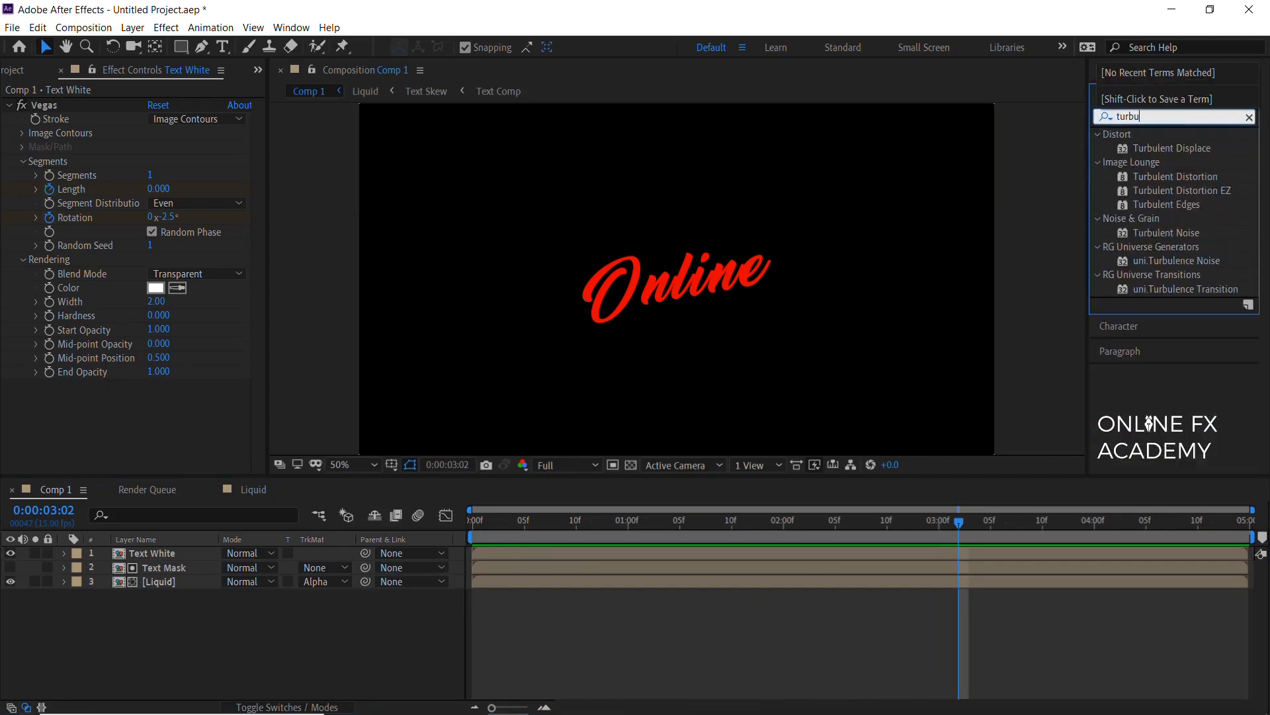
left_click_drag(1174, 148, 171, 563)
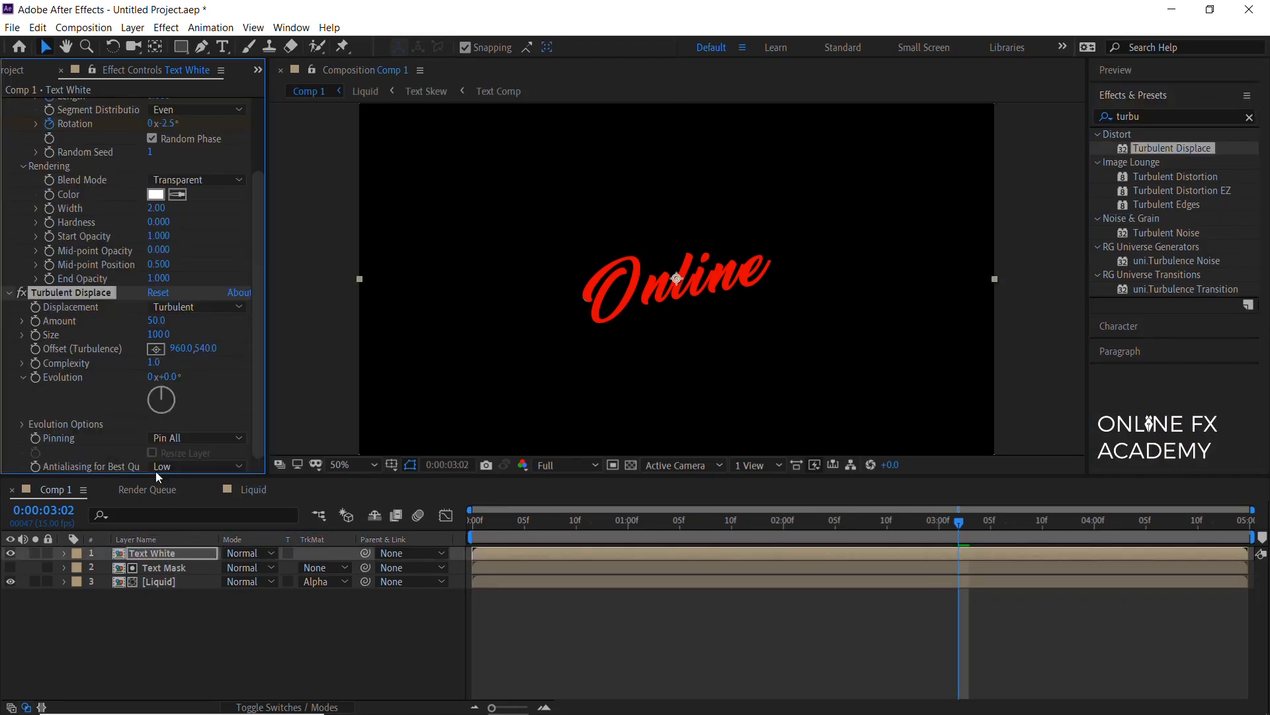
left_click(155, 322)
type("18")
key("Return")
left_click(146, 598)
- Duplicate the Text White layer, naming the copy Drop Red and the original Drop White
left_click(156, 553)
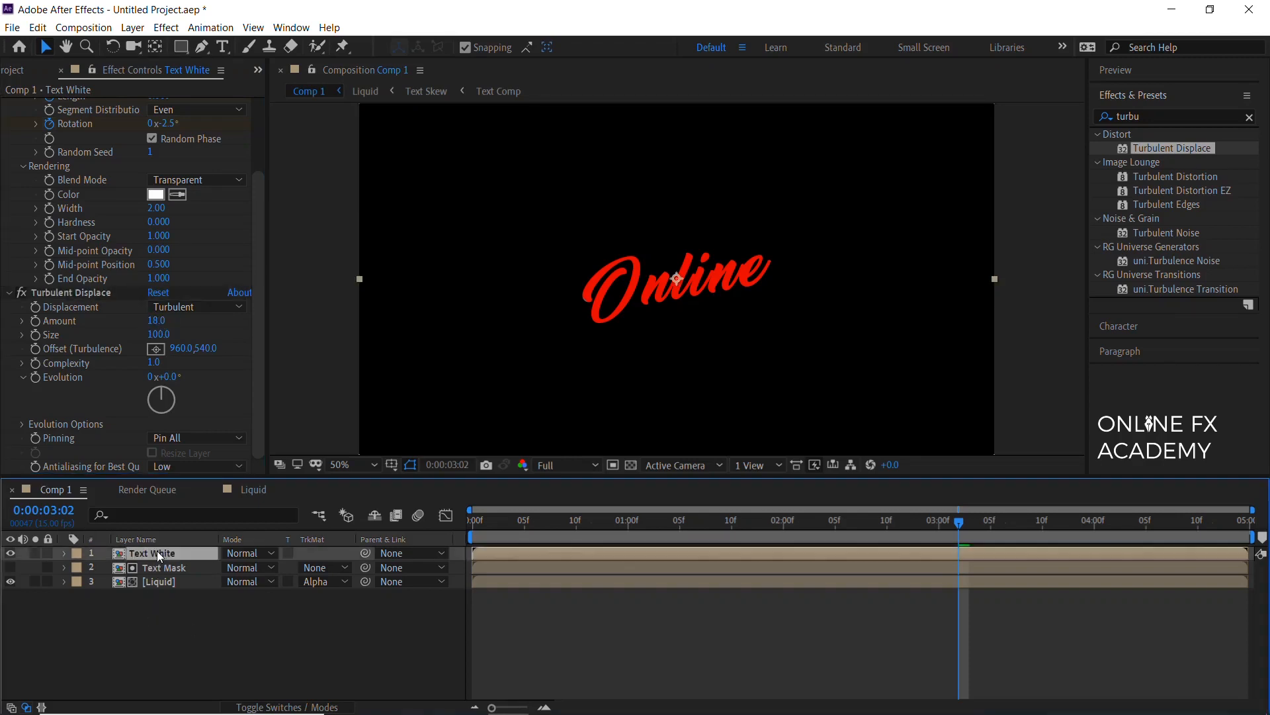
key("ctrl+d")
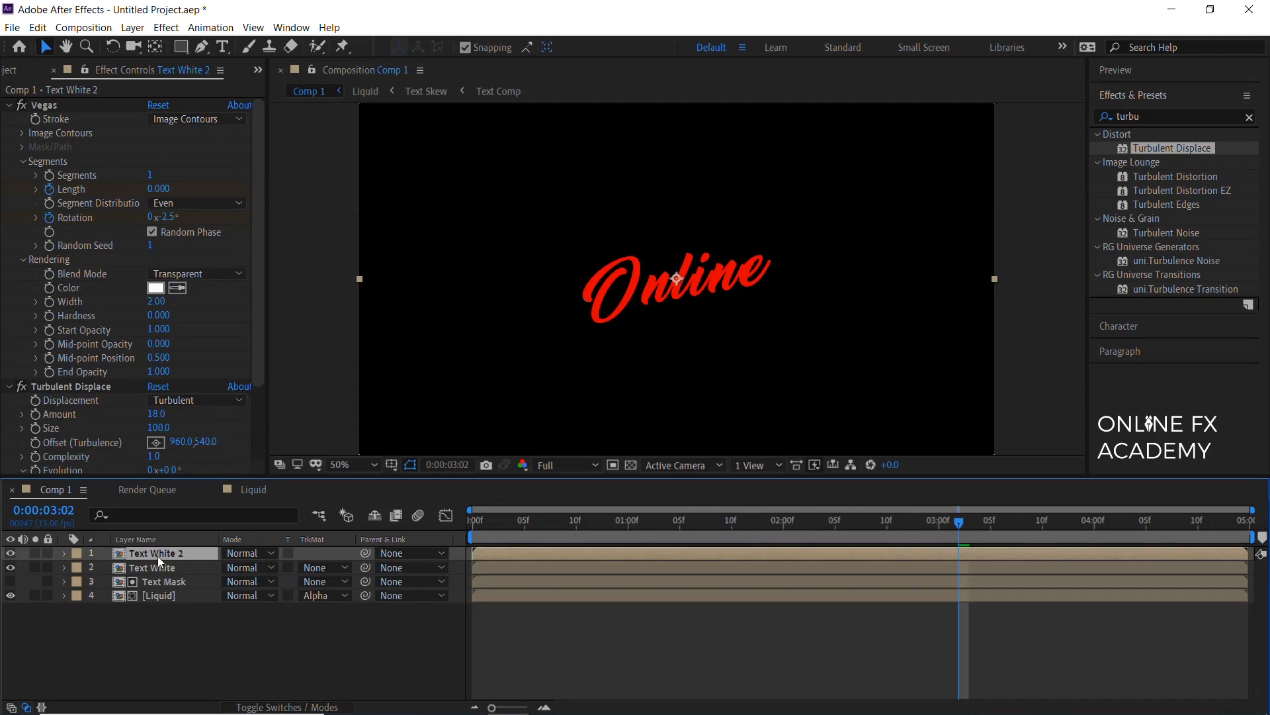
key("Return")
type("Drop Red")
key("Return")
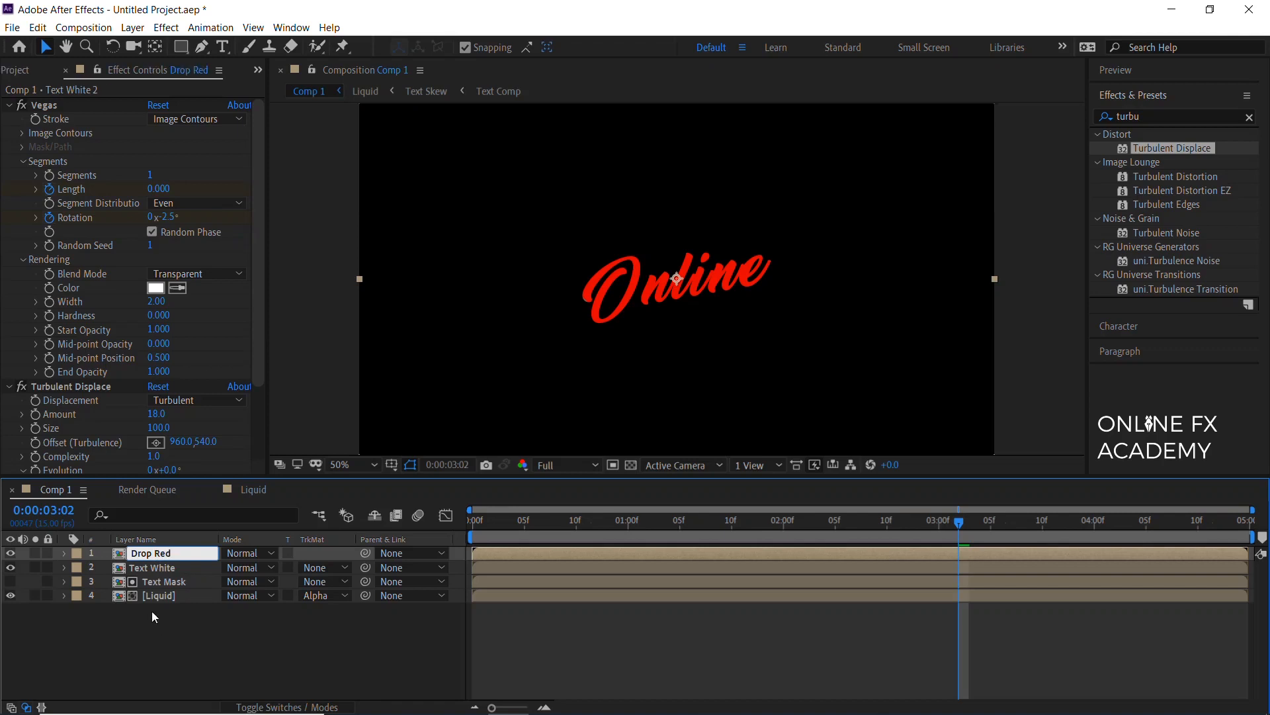
left_click(152, 569)
key("Return")
type("Drop White")
key("Return")
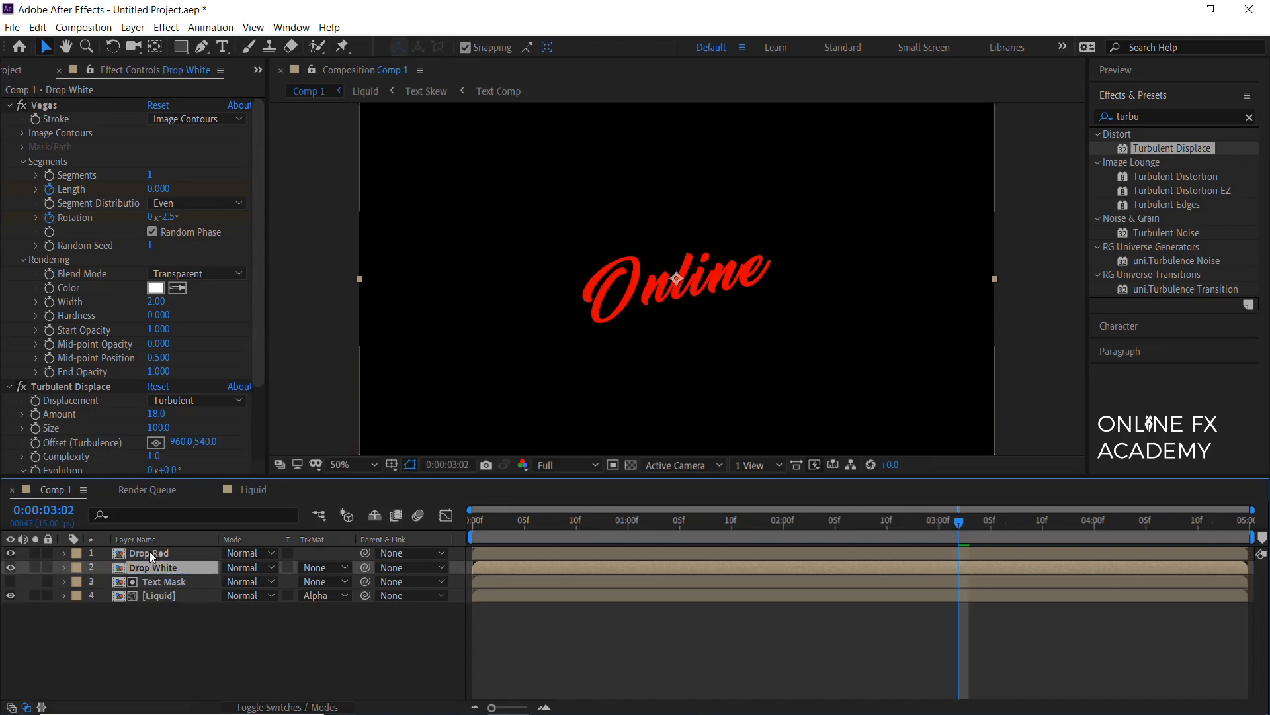
- Set Drop Red's Vegas Random Seed to 2 and duplicate the layer as Drop Blue
left_click(150, 550)
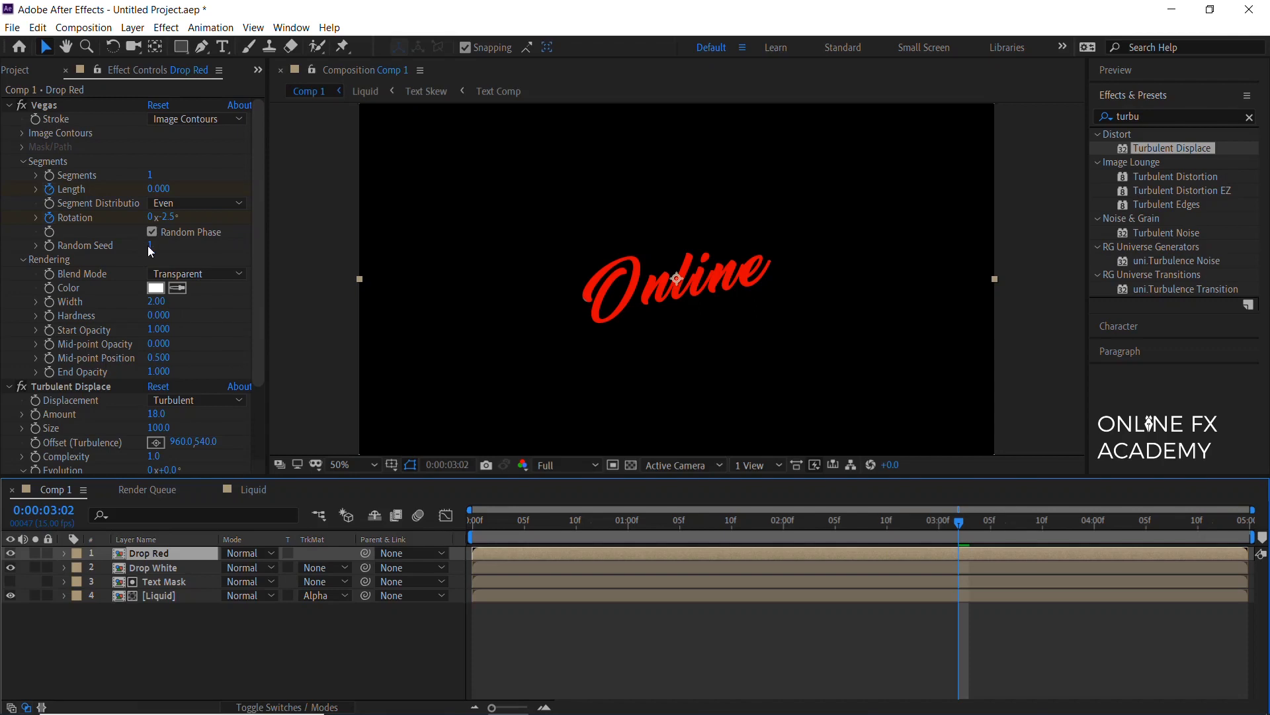
left_click(151, 247)
left_click(162, 555)
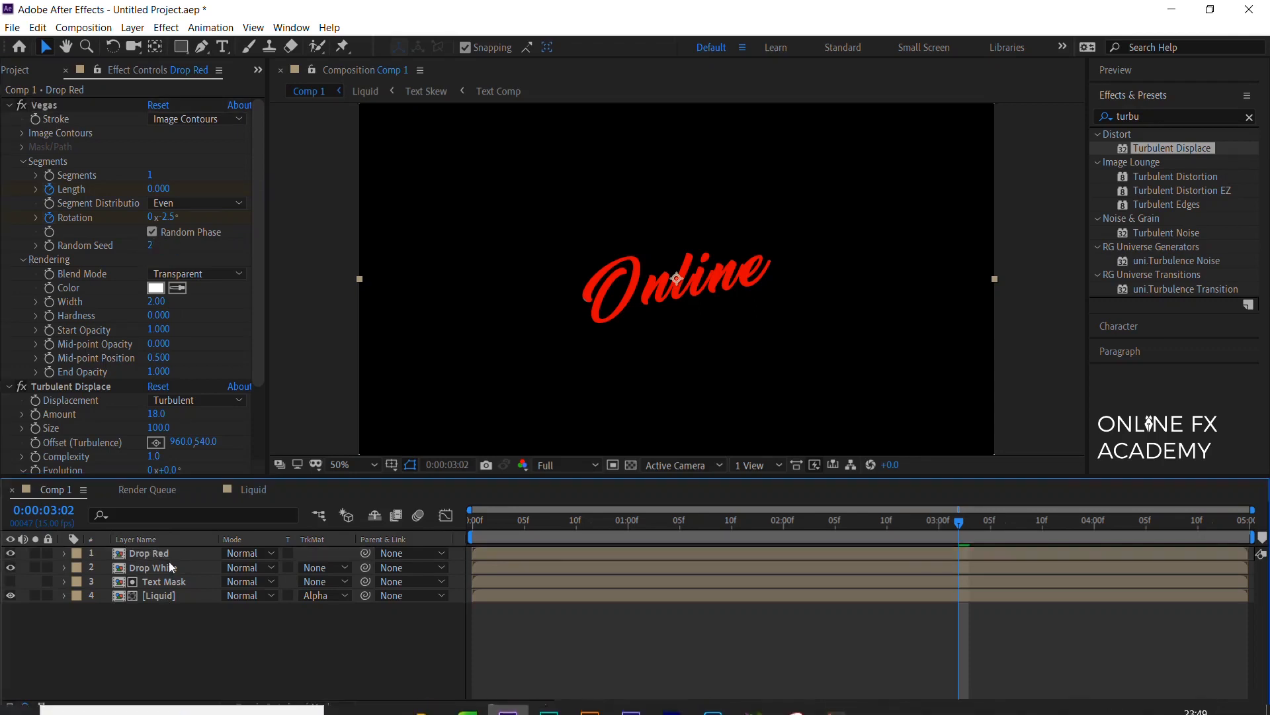
key("ctrl+d")
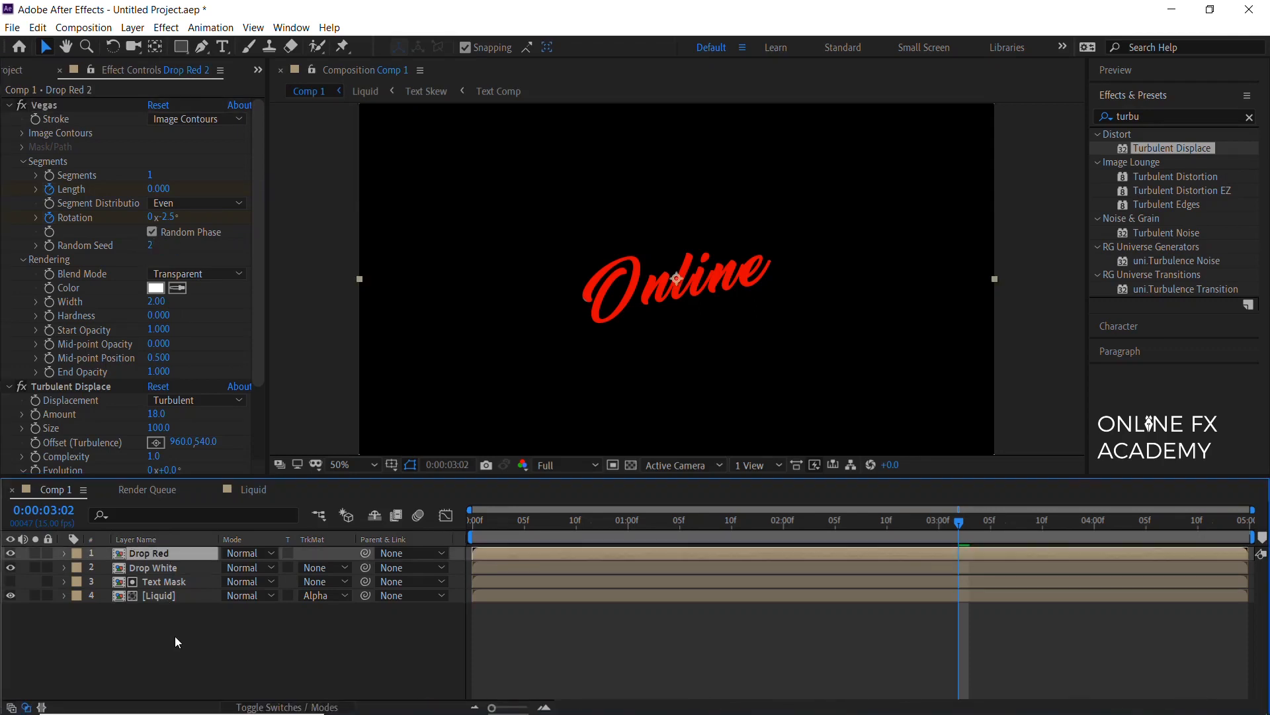
key("Return")
type("Drop Blue")
key("Return")
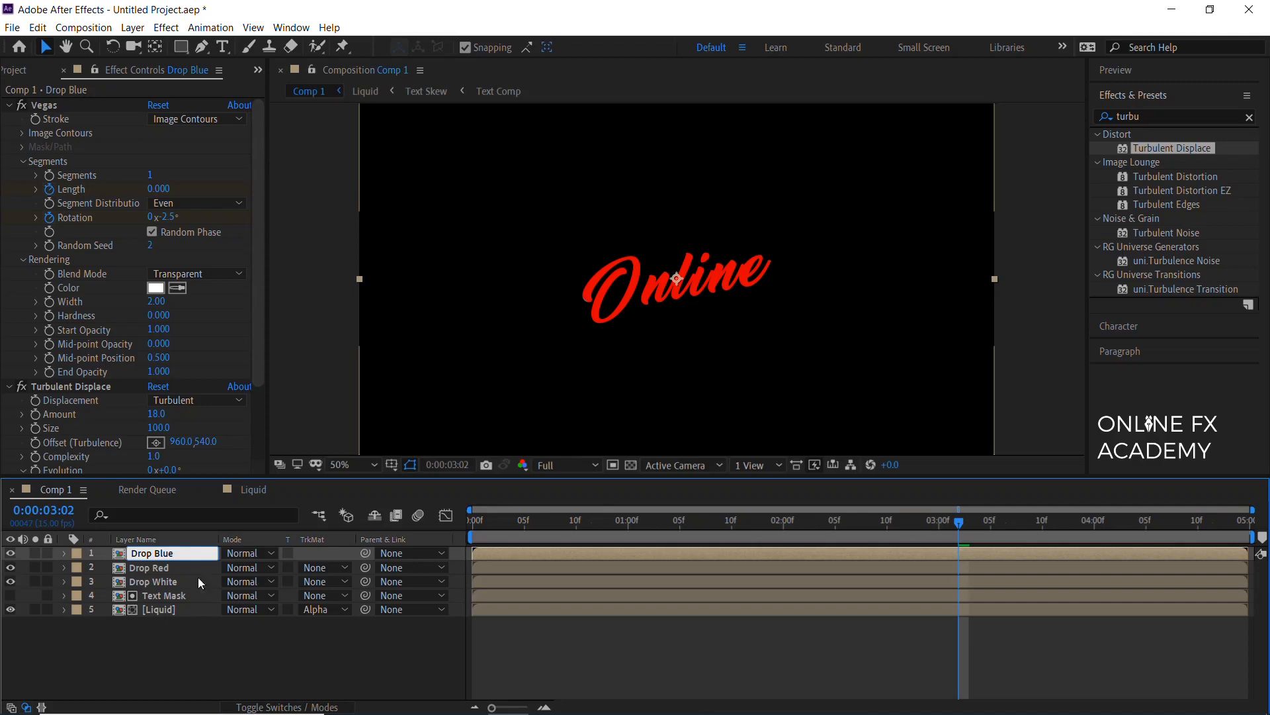
- Set Drop Blue's Vegas Random Seed to 8 and preview the composition from the start
left_click(151, 246)
type("8")
key("Return")
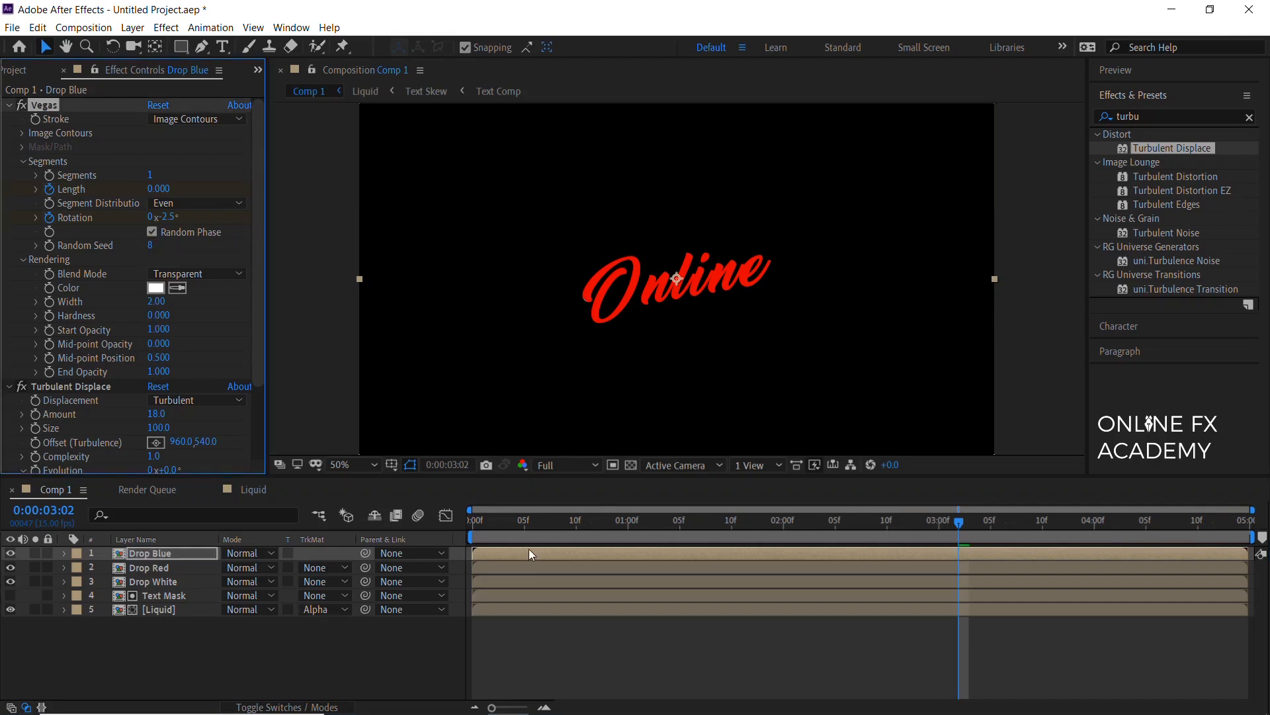
left_click(485, 525)
key("space")
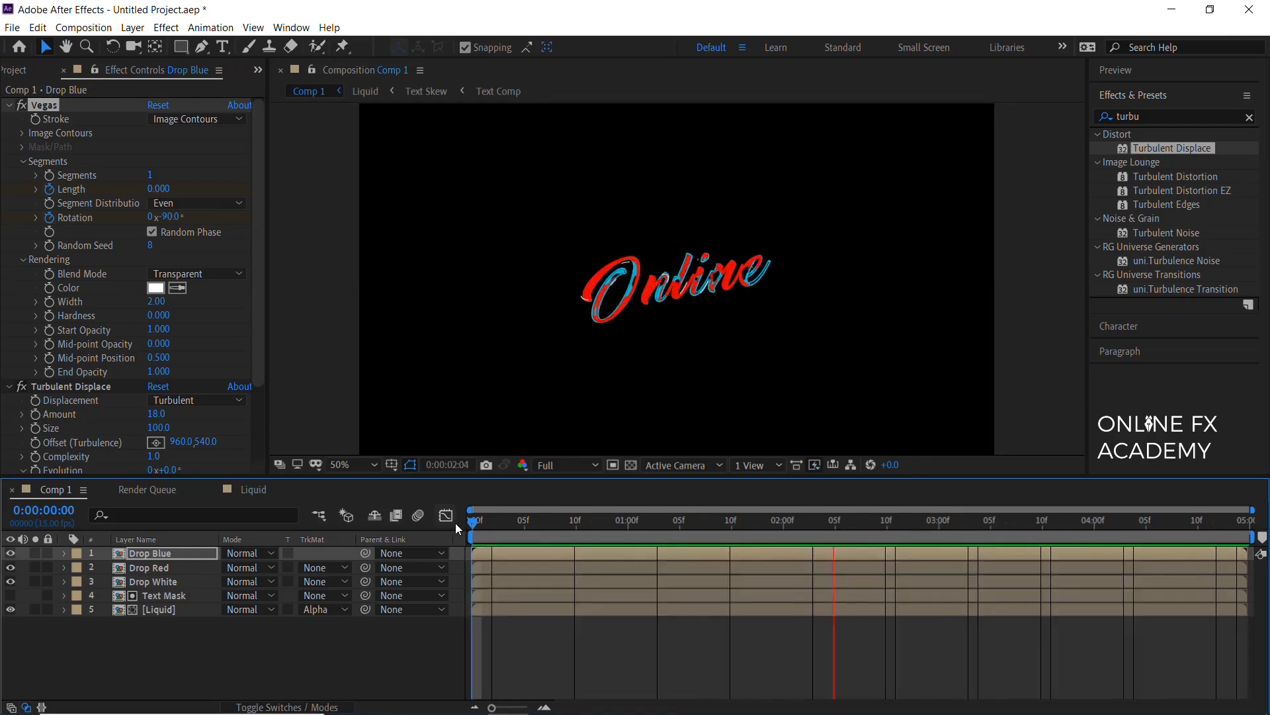